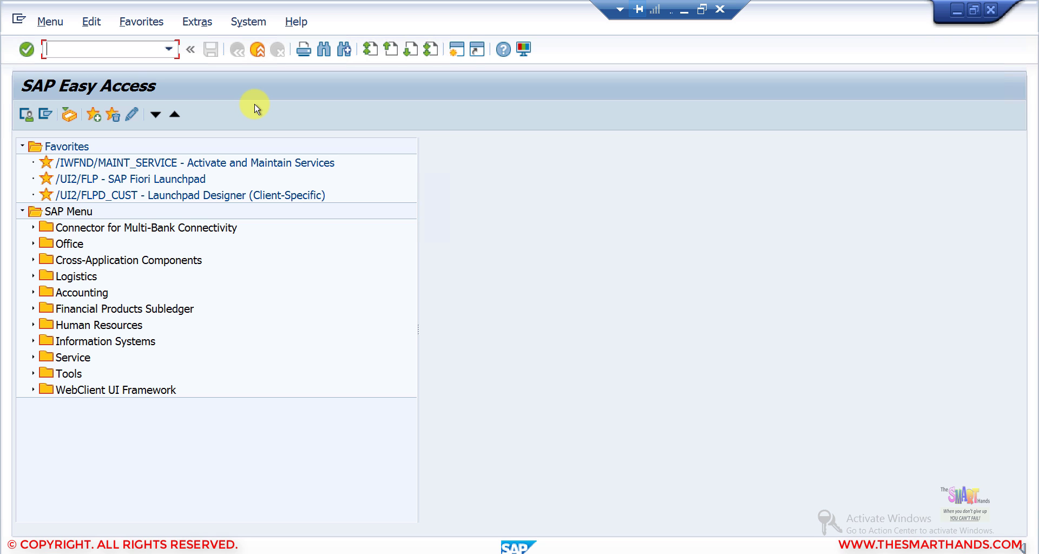
Open transaction VF04 and look up its program name in the system status details.
type("vf04")
key("Return")
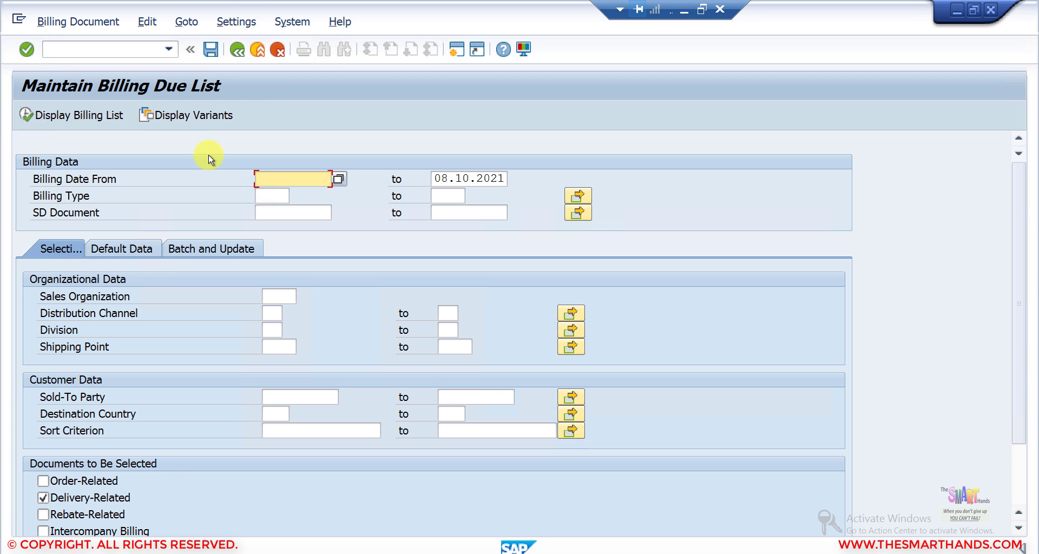
left_click(297, 22)
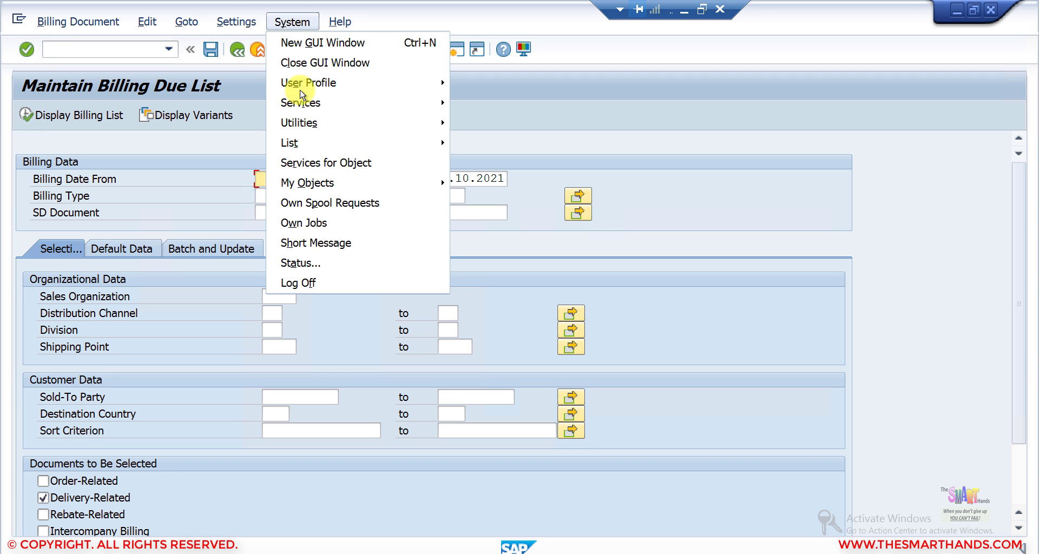
left_click(297, 263)
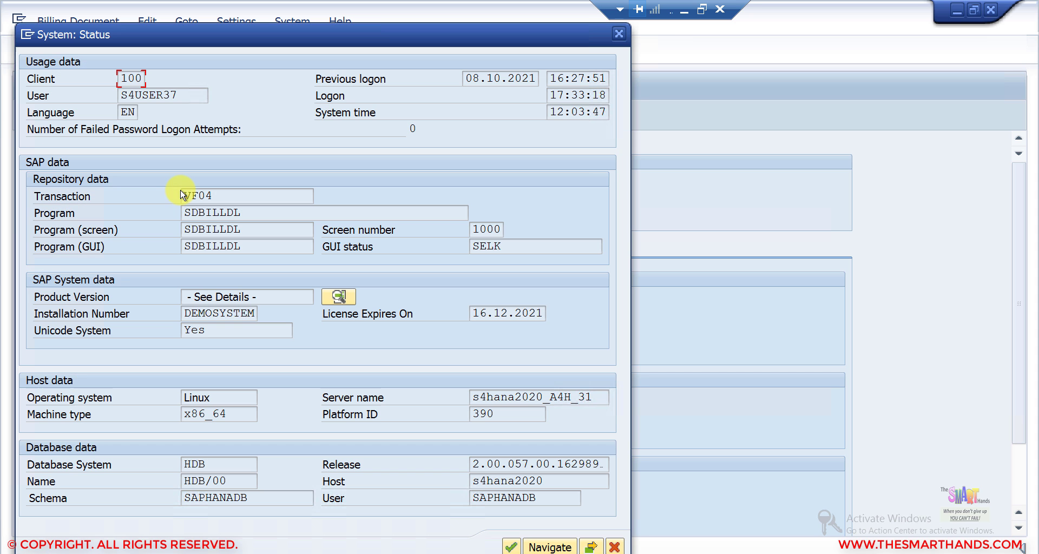
left_click_drag(249, 213, 166, 217)
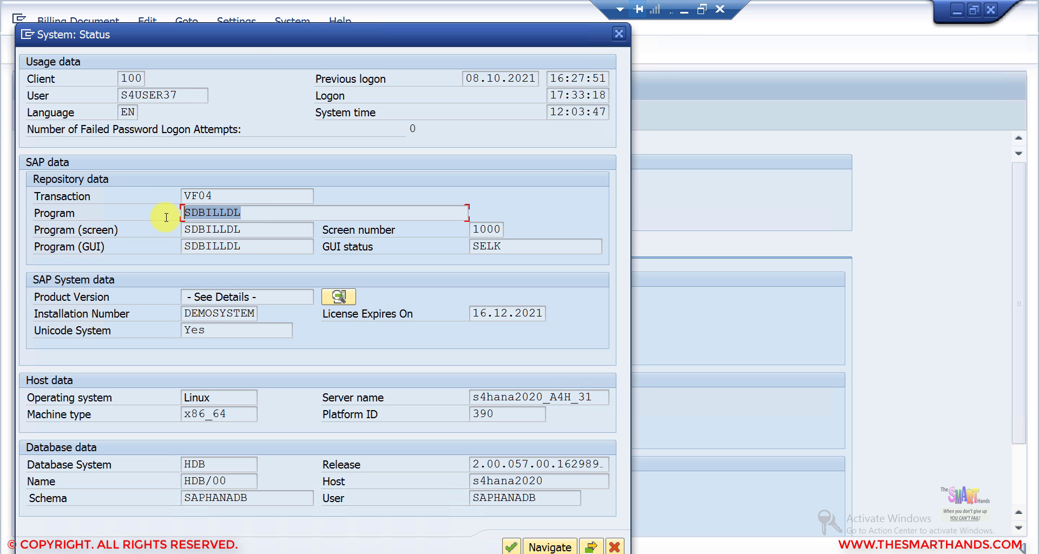
left_click(619, 34)
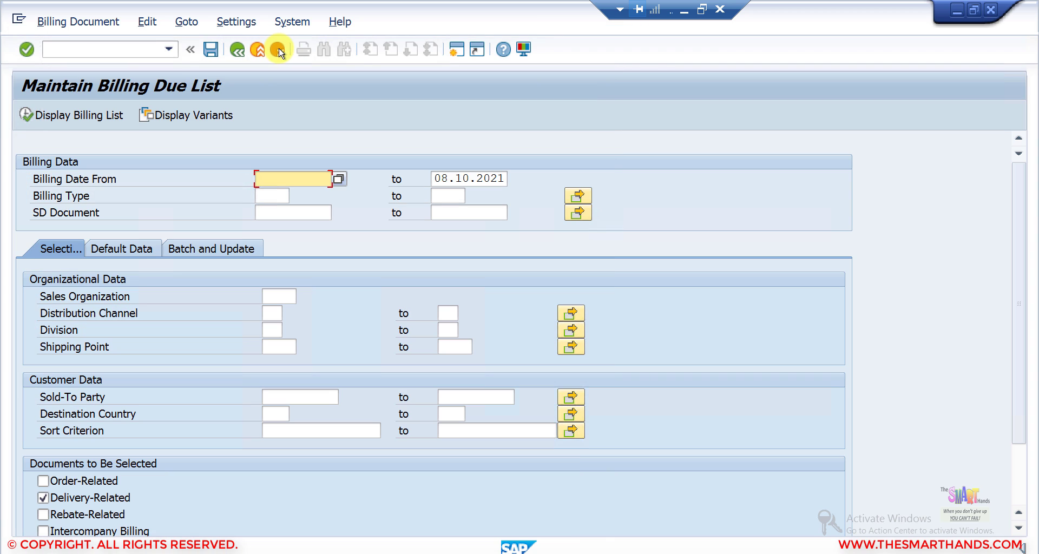
Leave the billing due list and go directly to transaction MD01N for MRP Live.
left_click(152, 49)
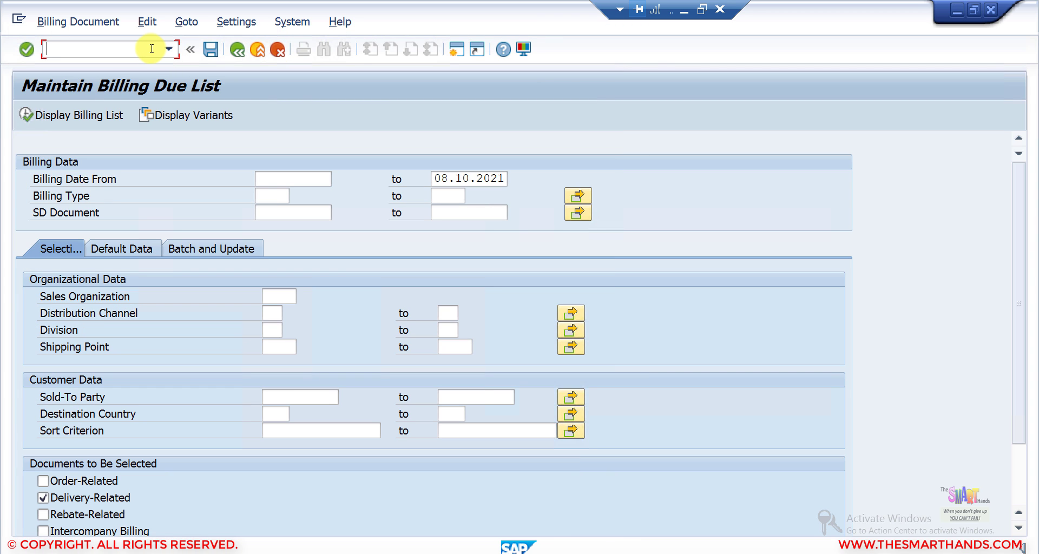
type("/")
type("n")
type("vf04")
key("Return")
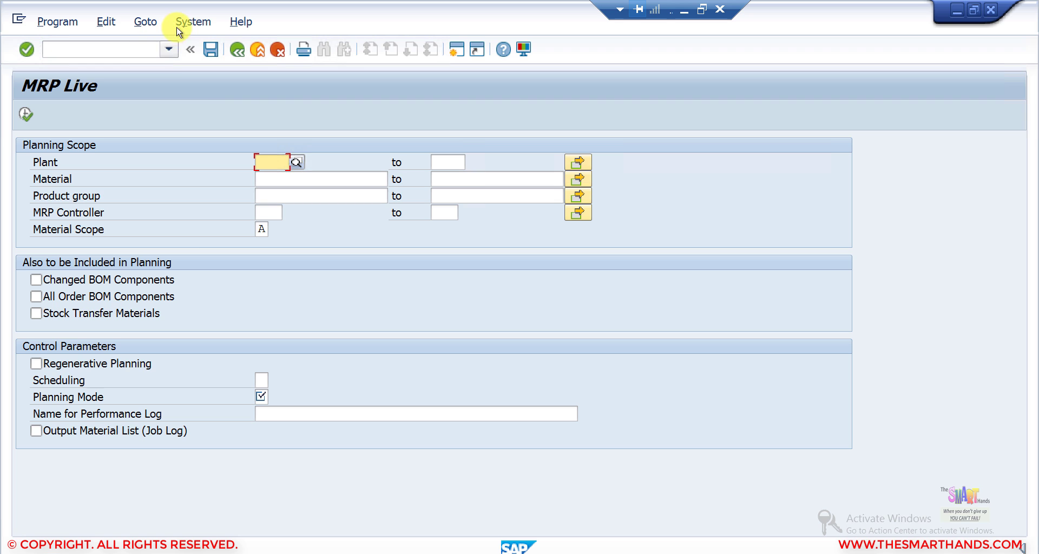
Look up the program name behind MRP Live in the system status details, and return to SAP Easy Access.
left_click(193, 22)
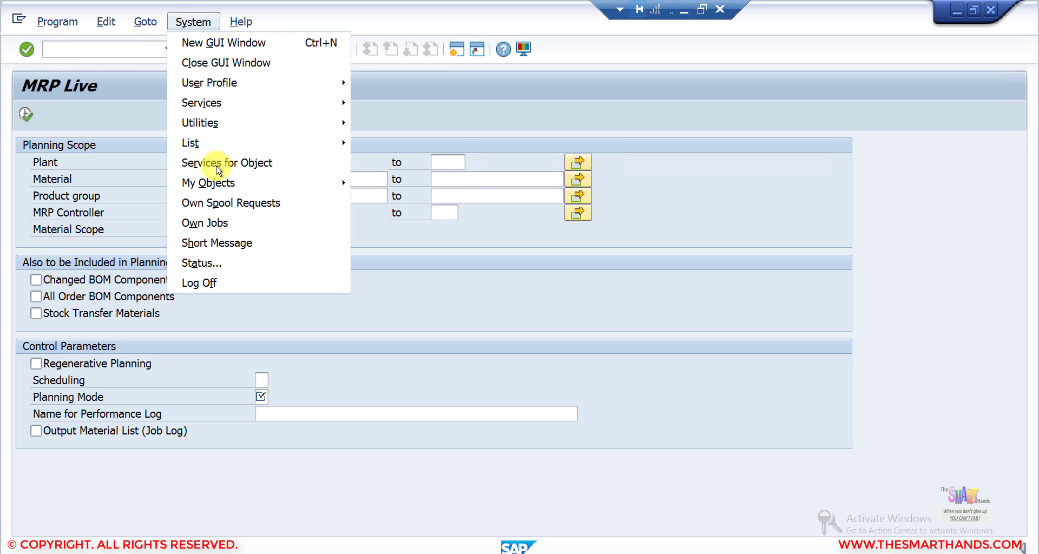
left_click(219, 264)
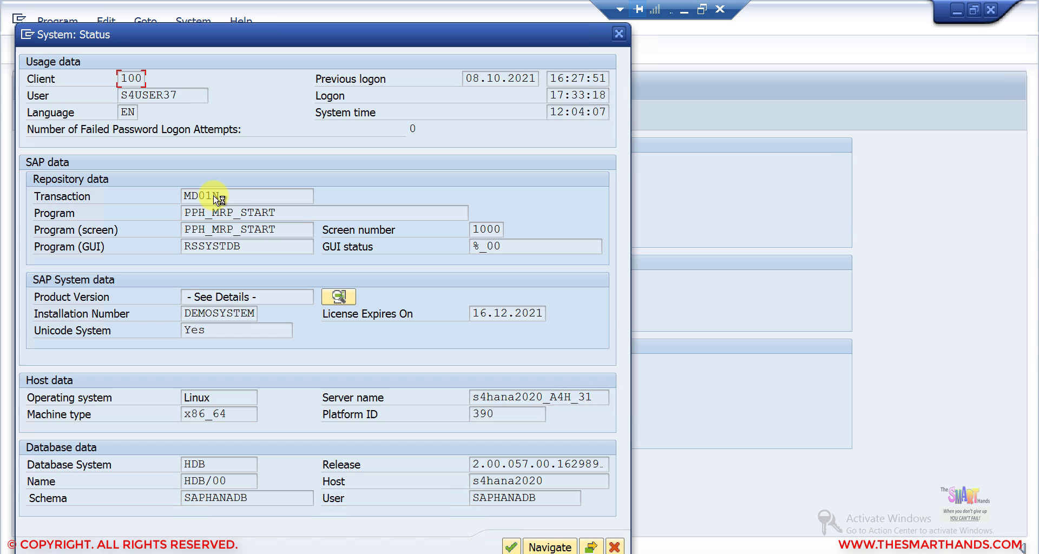
left_click_drag(285, 216, 135, 222)
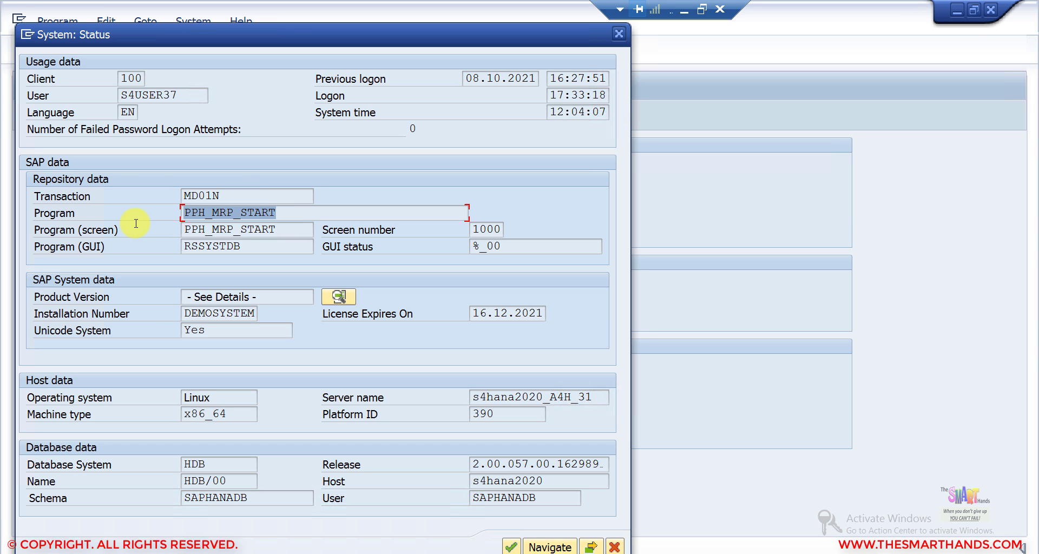
left_click(191, 213)
left_click_drag(186, 213, 298, 217)
left_click(619, 34)
left_click(238, 50)
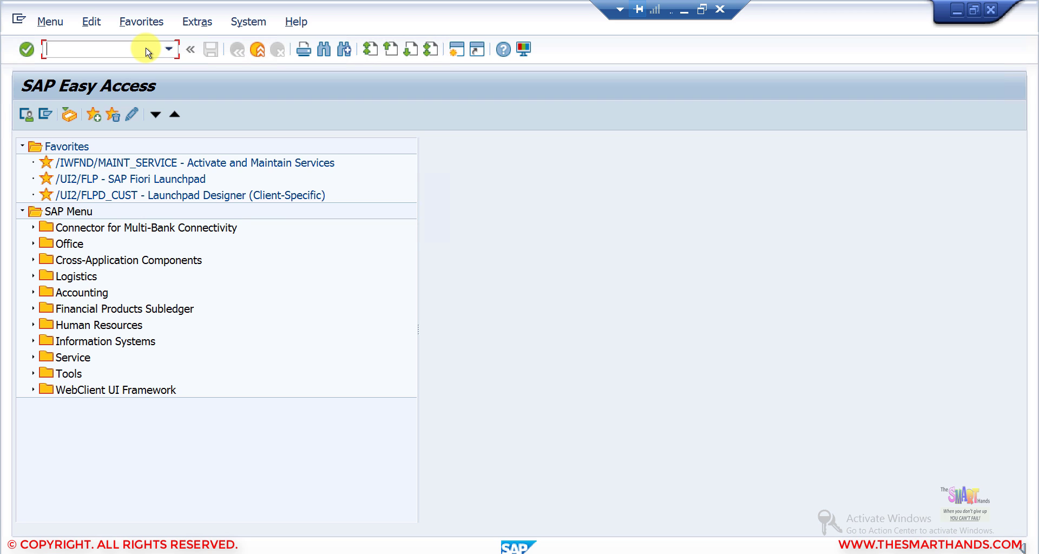
Open transaction VA05 and run the list of all sales orders for the customer's sold-to party number.
type("va05")
key("Return")
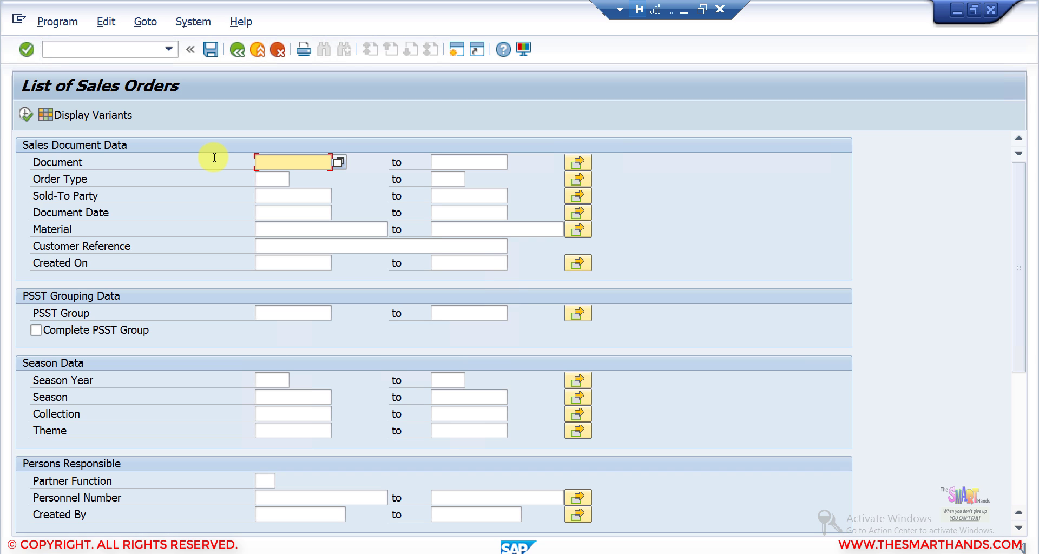
left_click(292, 193)
type("214")
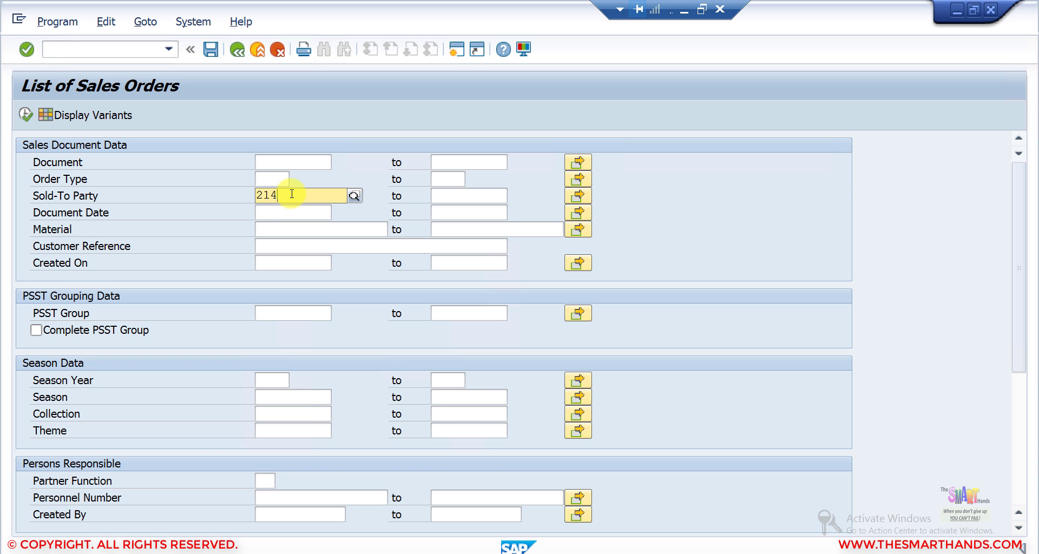
left_click(295, 224)
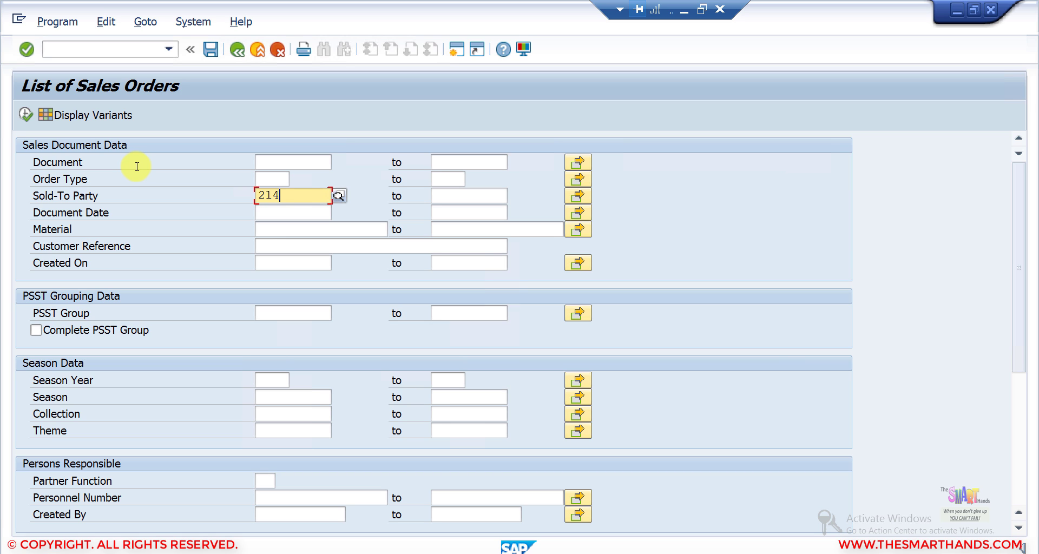
left_click(1017, 436)
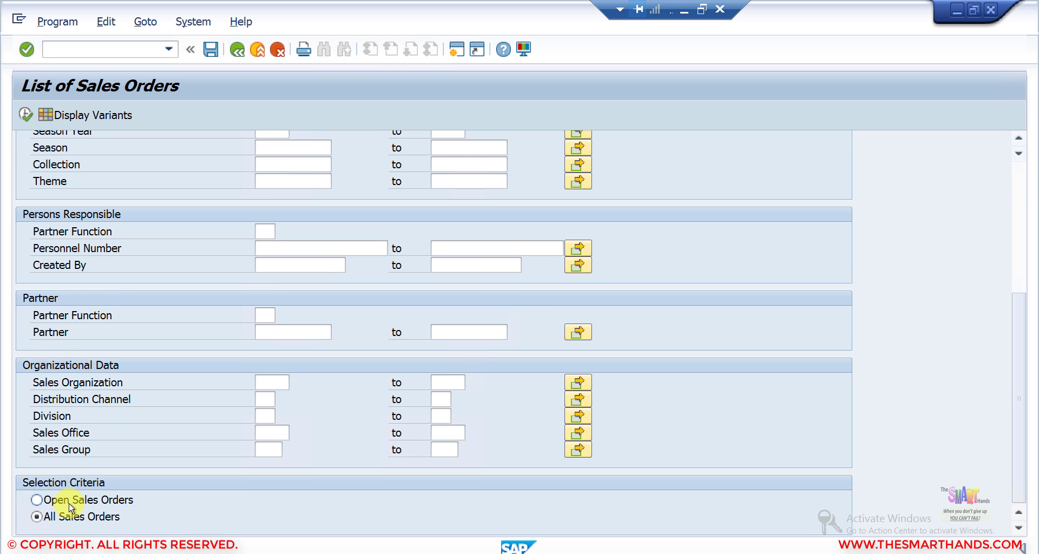
left_click(1016, 177)
left_click(25, 115)
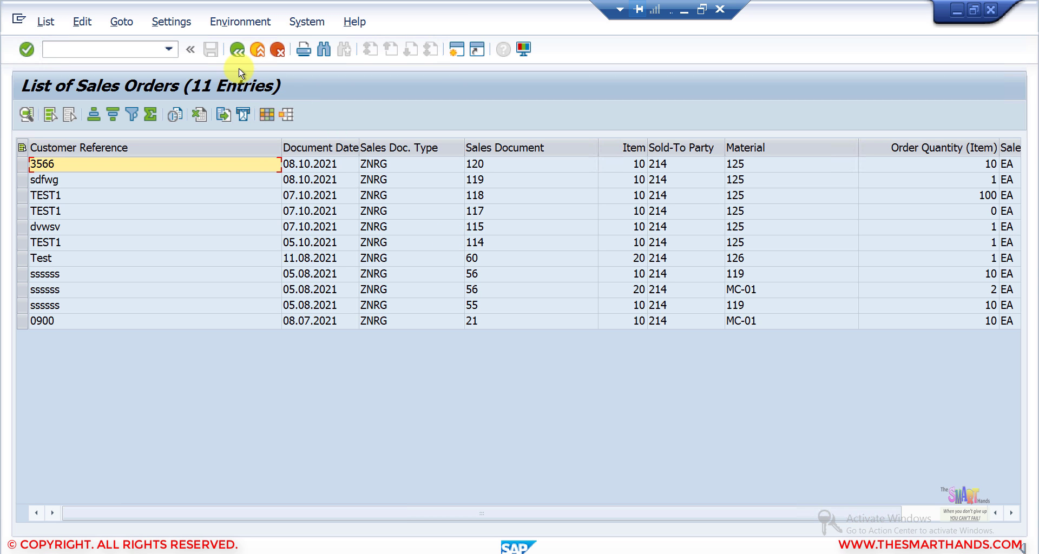
left_click(237, 51)
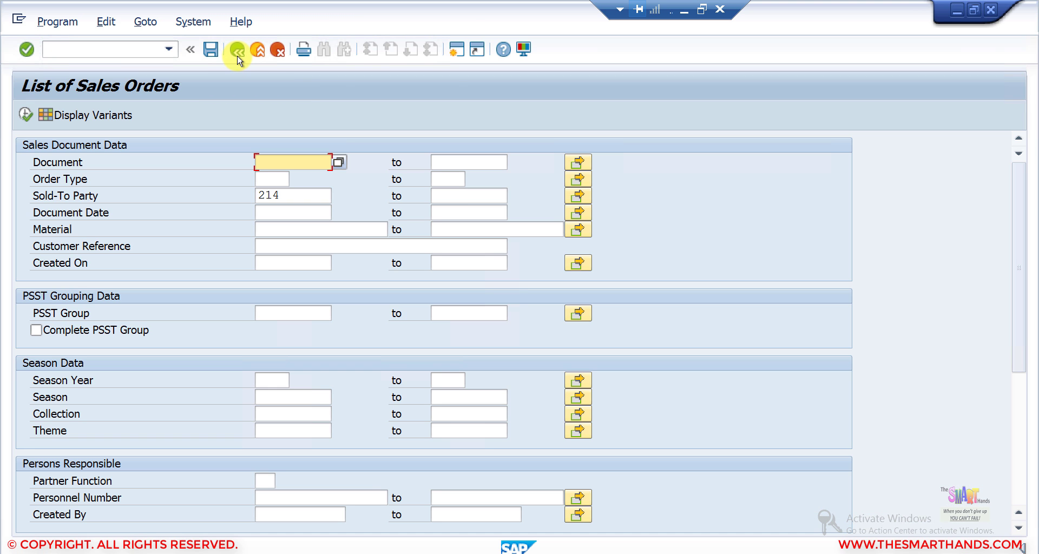
Look up the program name behind the sales order list in the system status details, and return to SAP Easy Access.
left_click(192, 22)
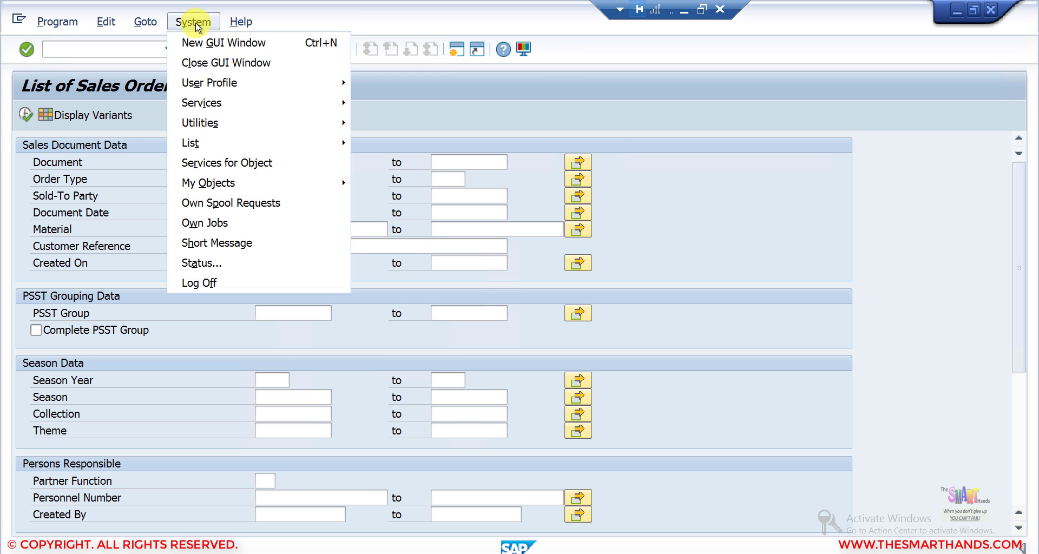
left_click(233, 266)
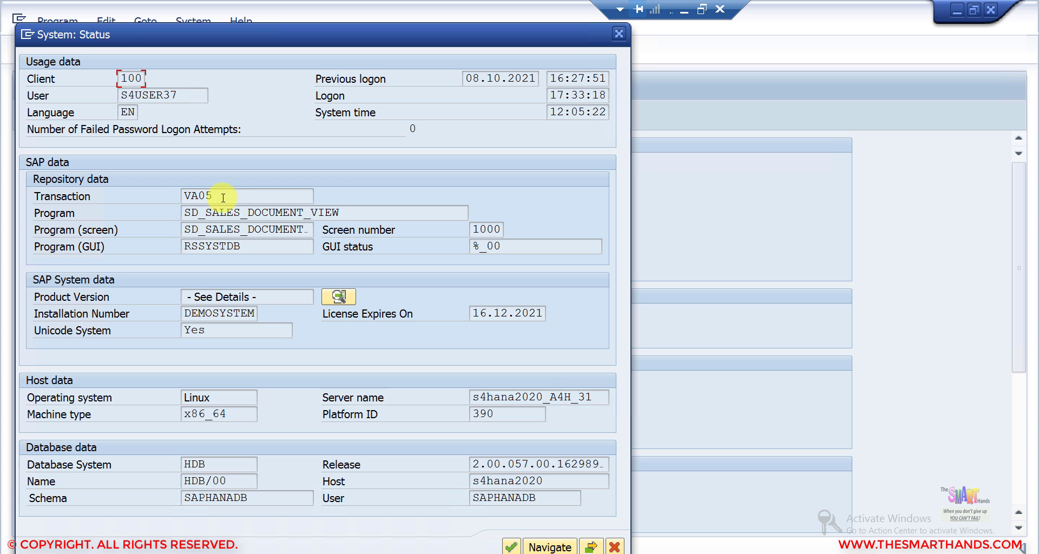
left_click_drag(341, 213, 166, 214)
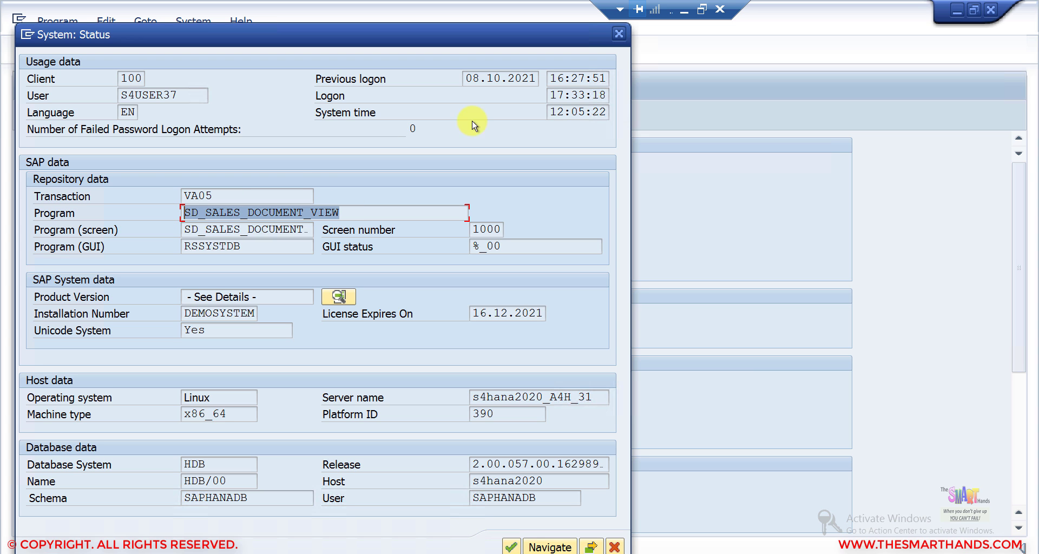
left_click(620, 36)
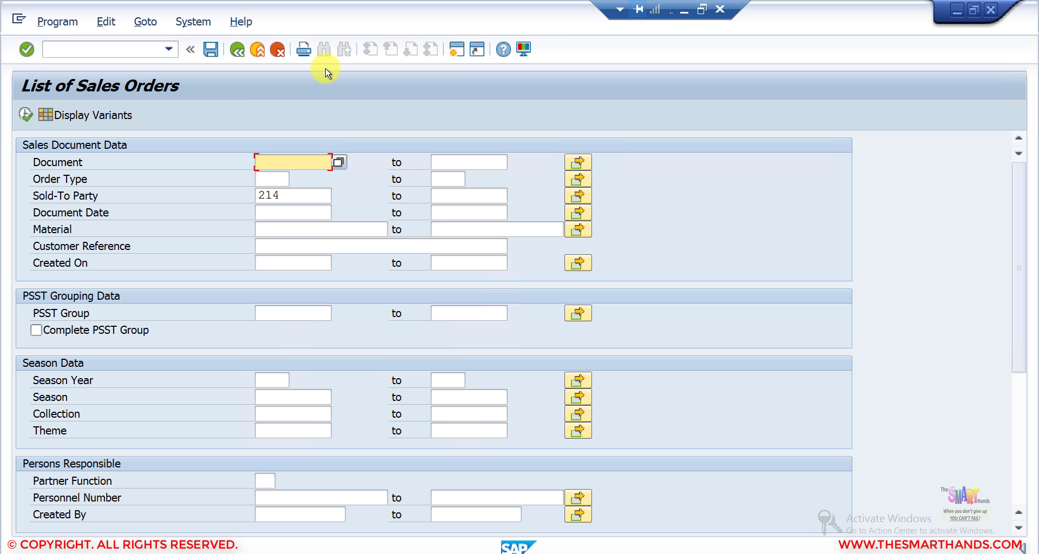
left_click(236, 50)
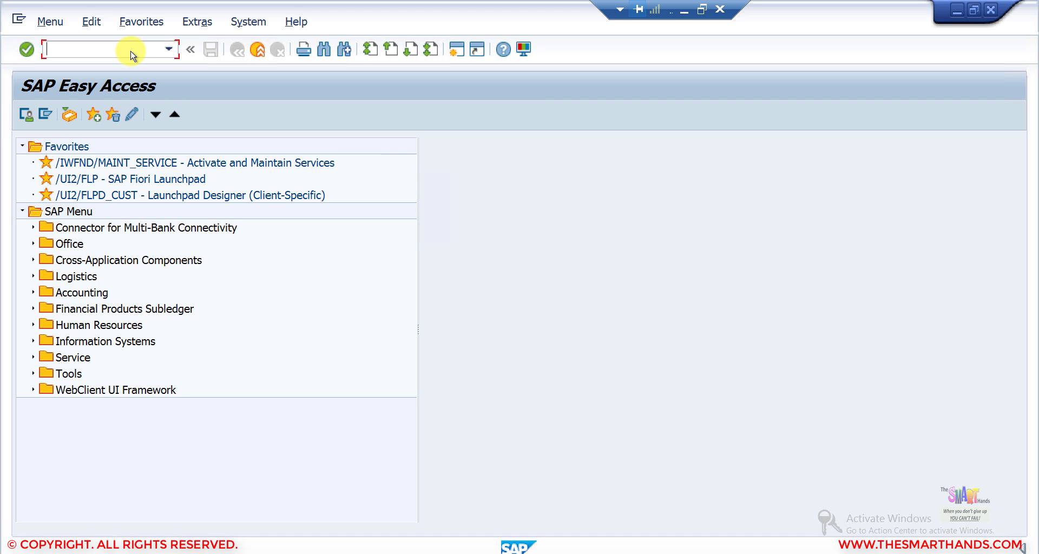
Open transaction SA38 and execute program RMMRP000.
type("sa38")
key("Return")
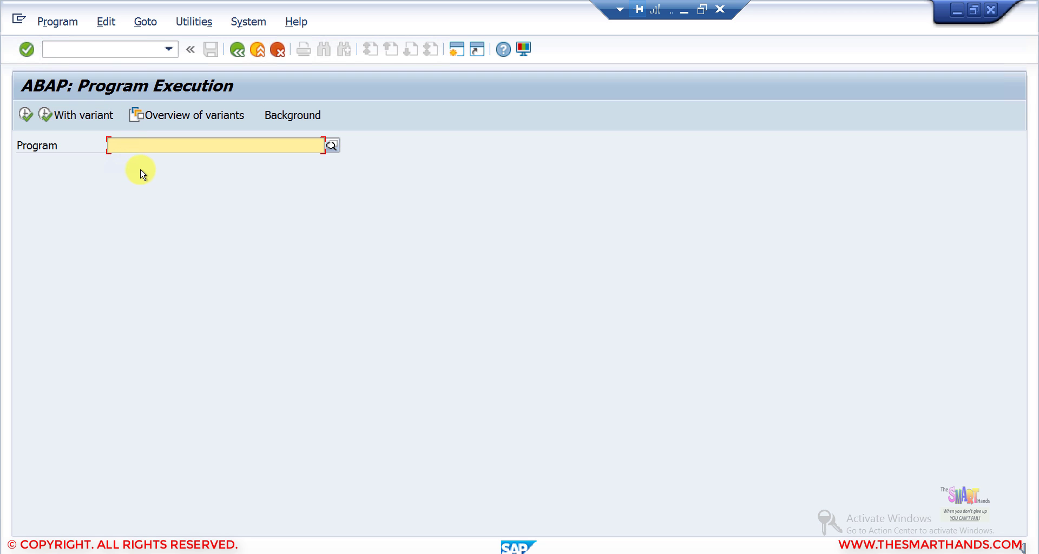
left_click(131, 146)
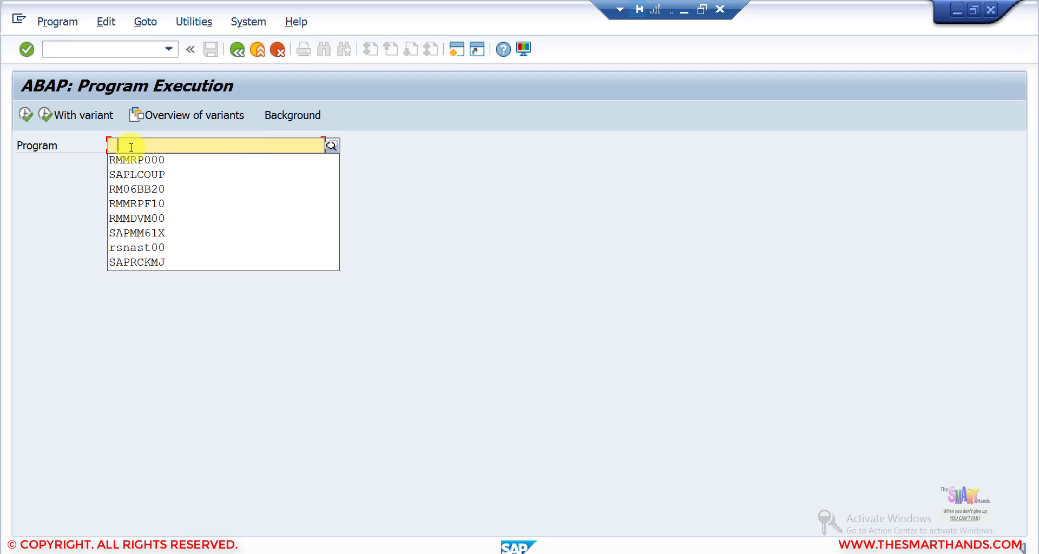
left_click(138, 161)
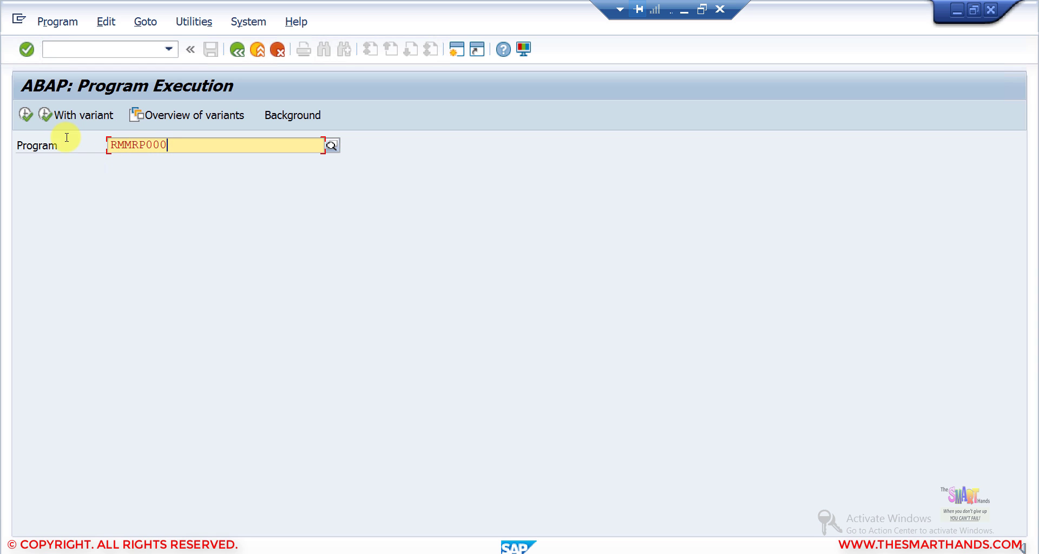
left_click(26, 115)
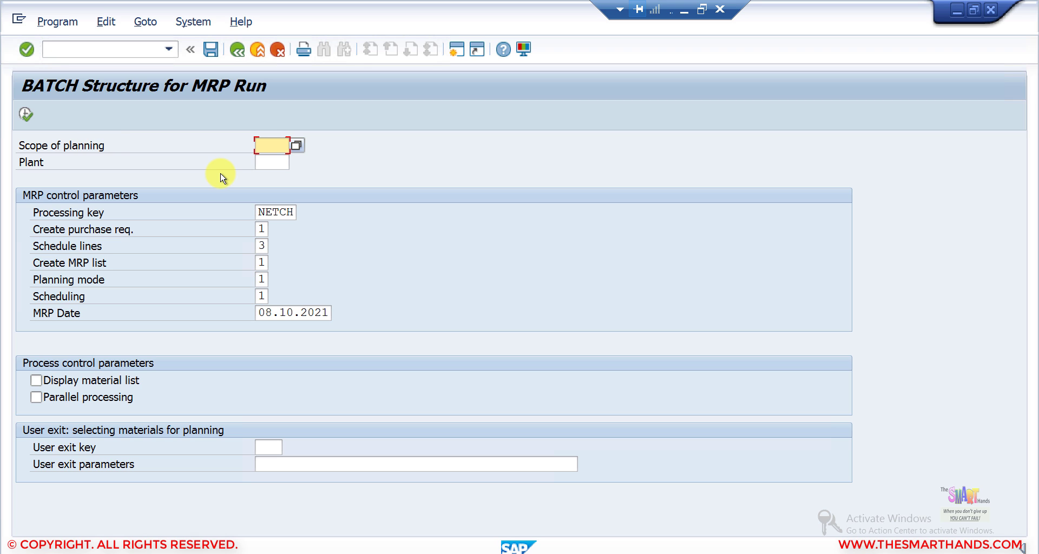
Set the plant for the MRP batch run to 1201 from the list of available plants.
left_click(277, 162)
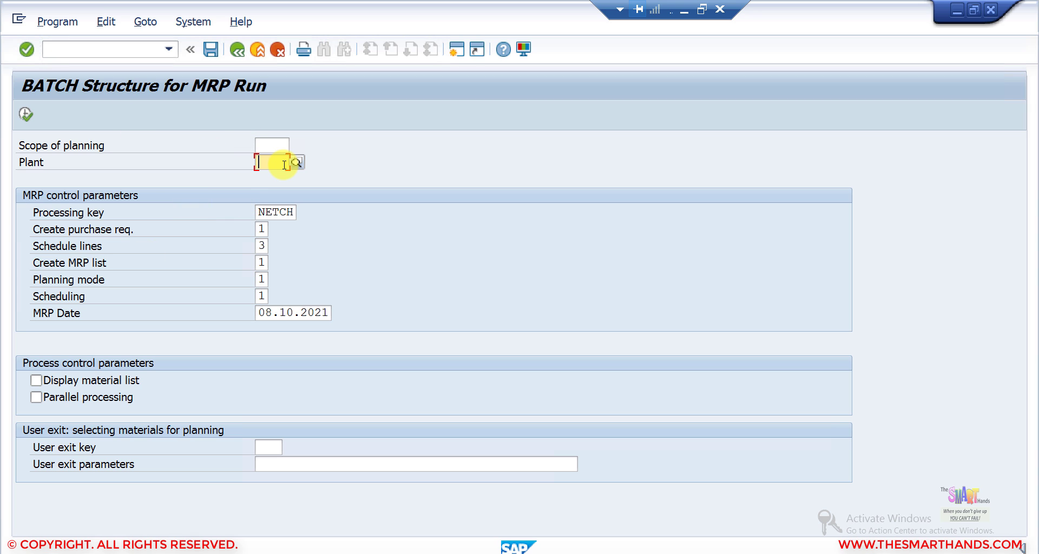
left_click(261, 230)
left_click(262, 247)
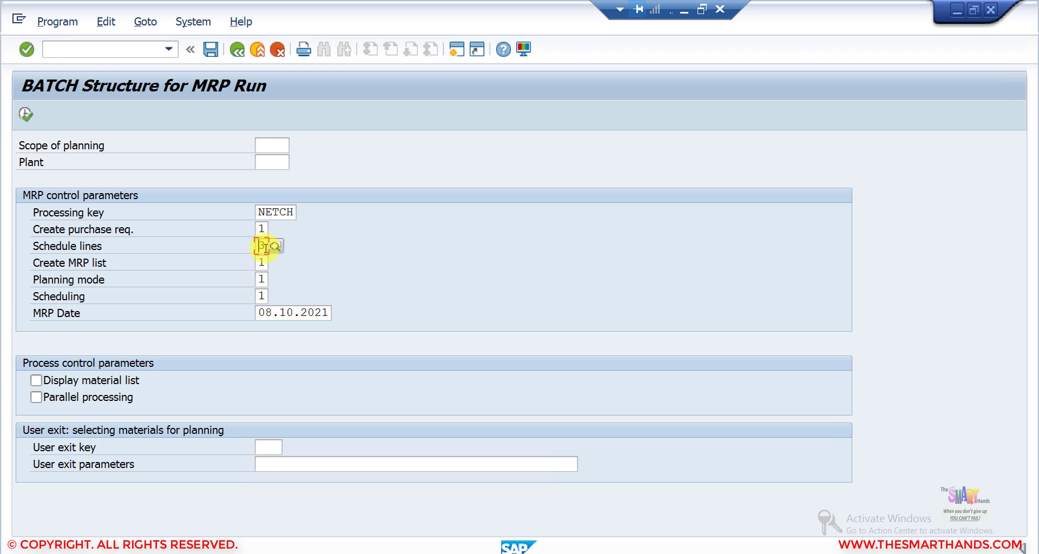
left_click(273, 163)
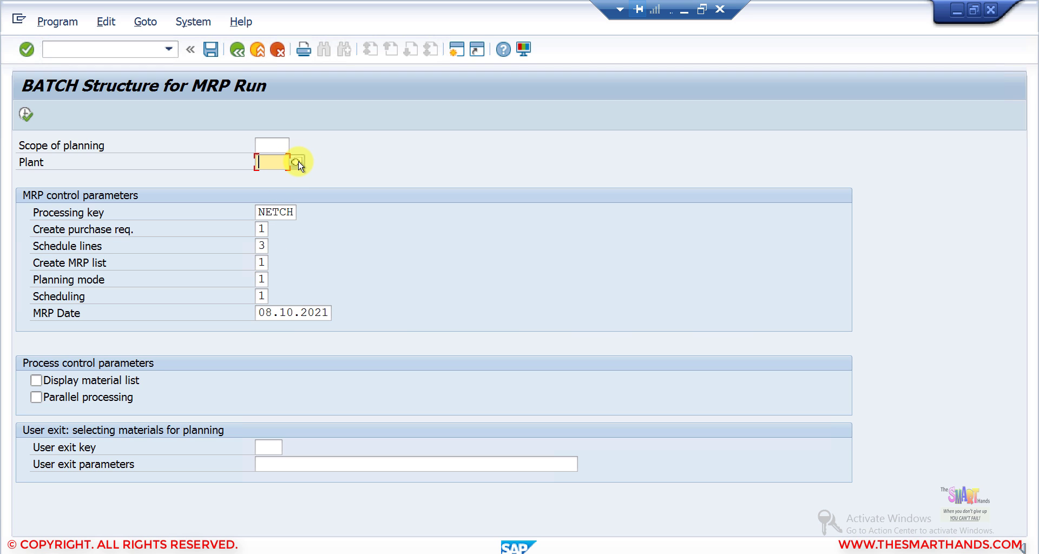
left_click(298, 163)
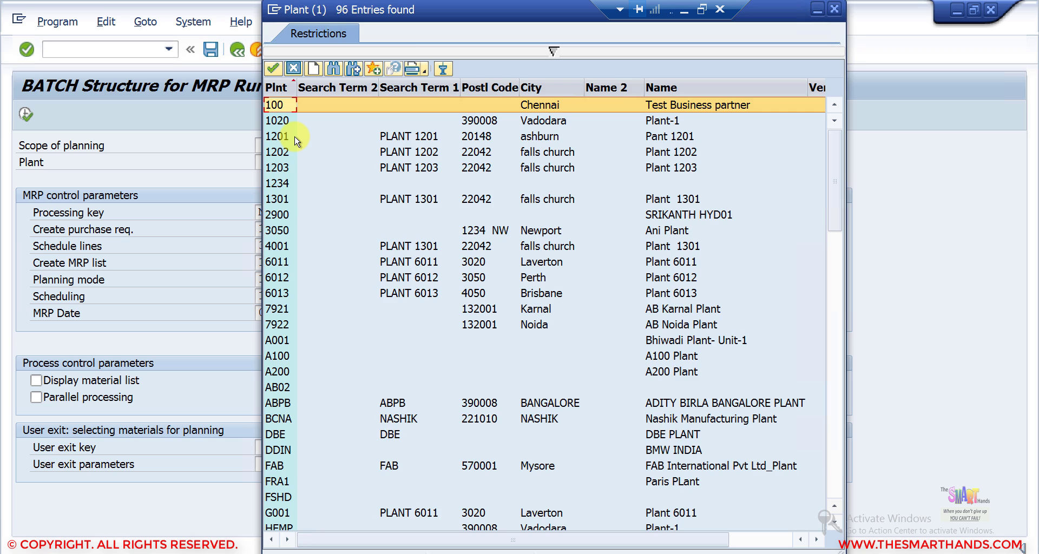
double_click(295, 138)
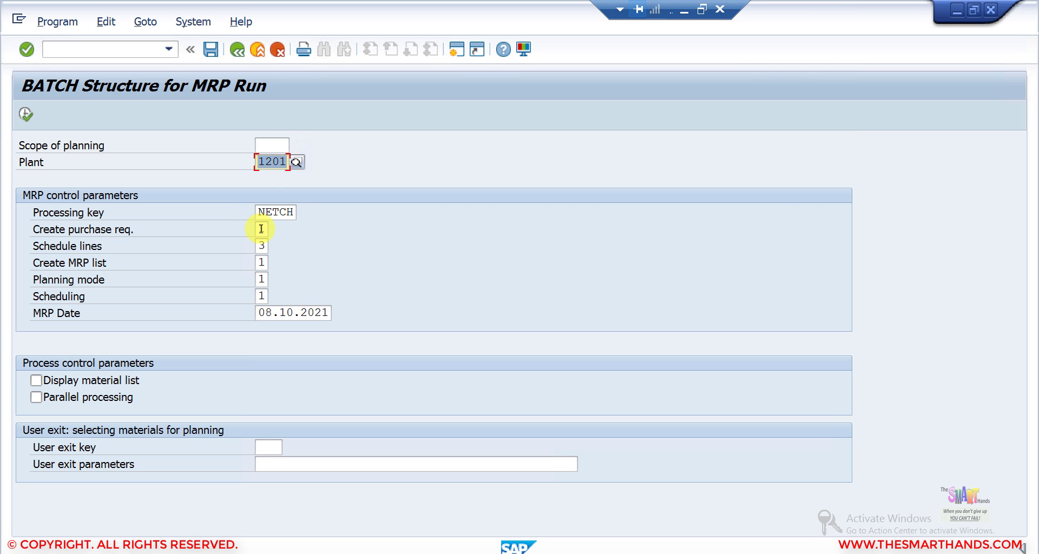
Set the purchase requisition creation indicator to 2, Purchase requisitions in opening period, from its list of values.
left_click(287, 212)
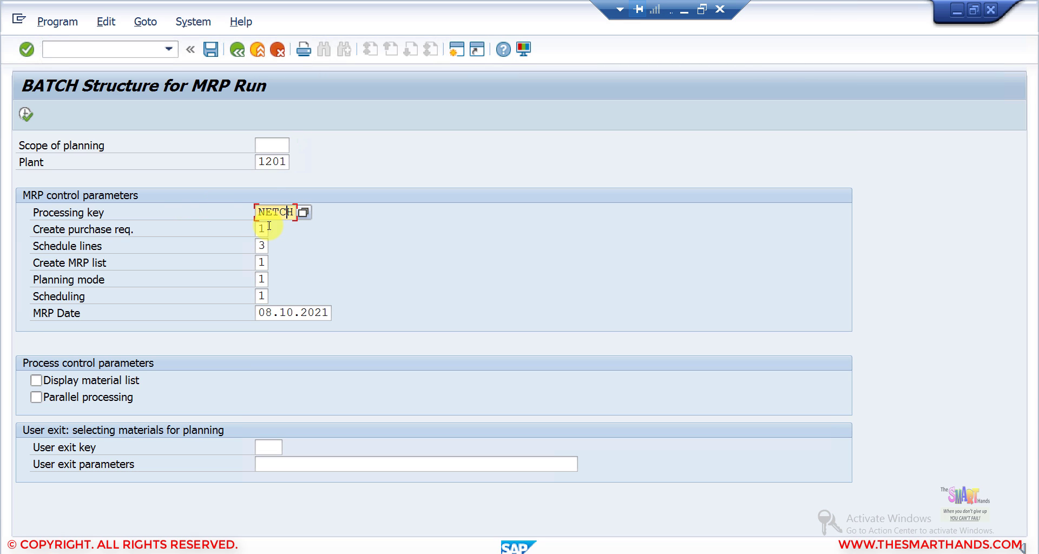
left_click(270, 228)
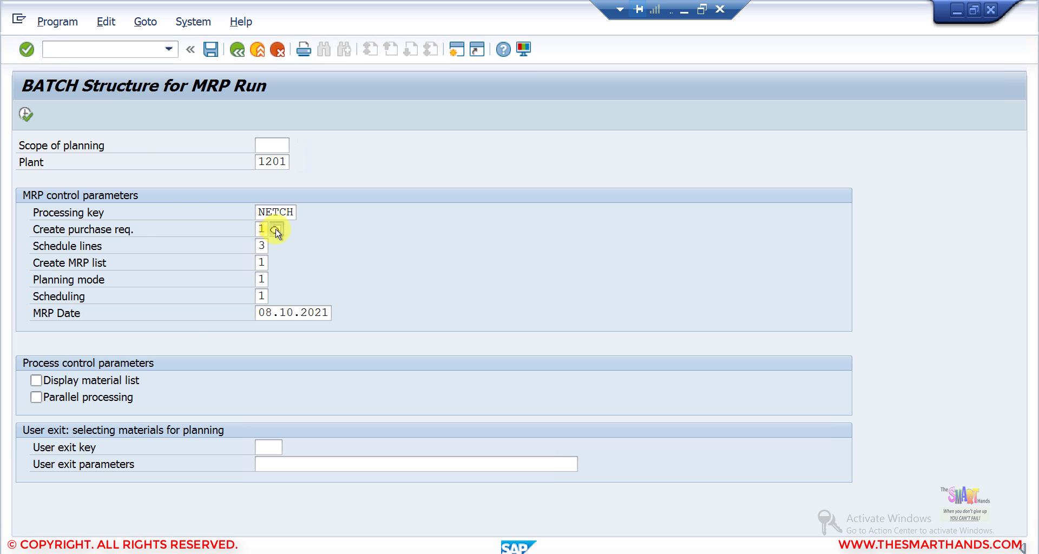
left_click(276, 231)
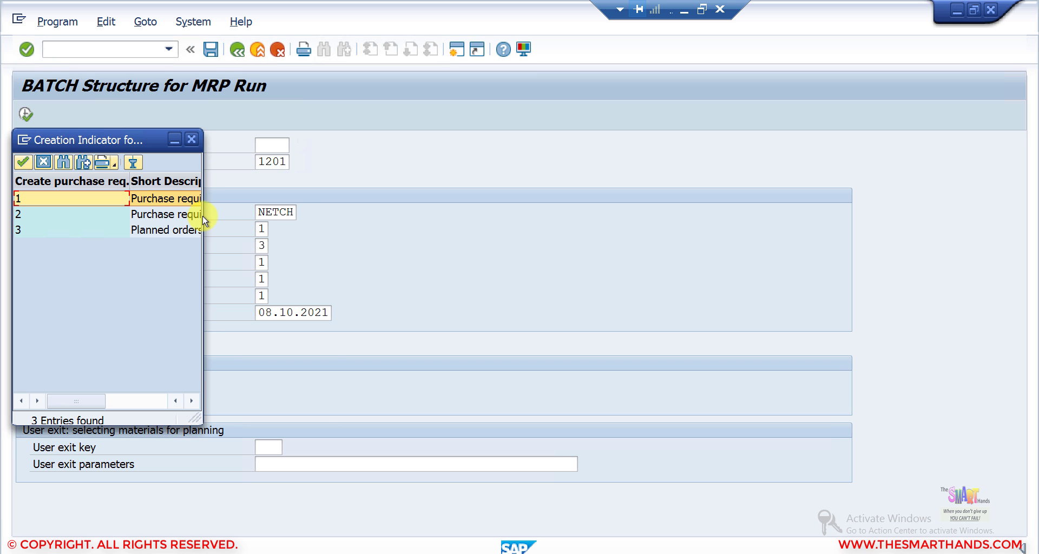
left_click(253, 218)
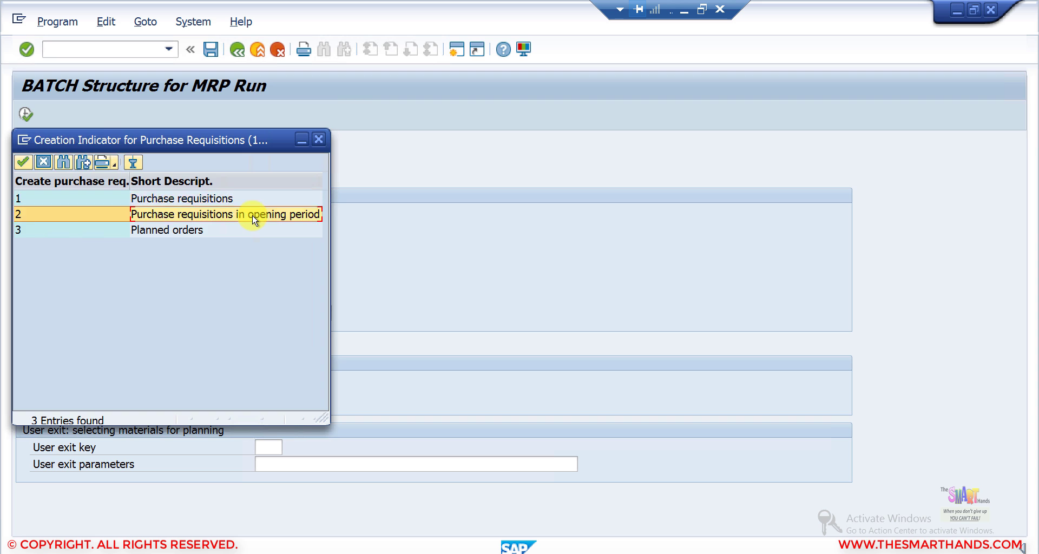
double_click(253, 218)
Set the planning mode to 2, Re-explode BOM and routing, from its list of values.
left_click(263, 280)
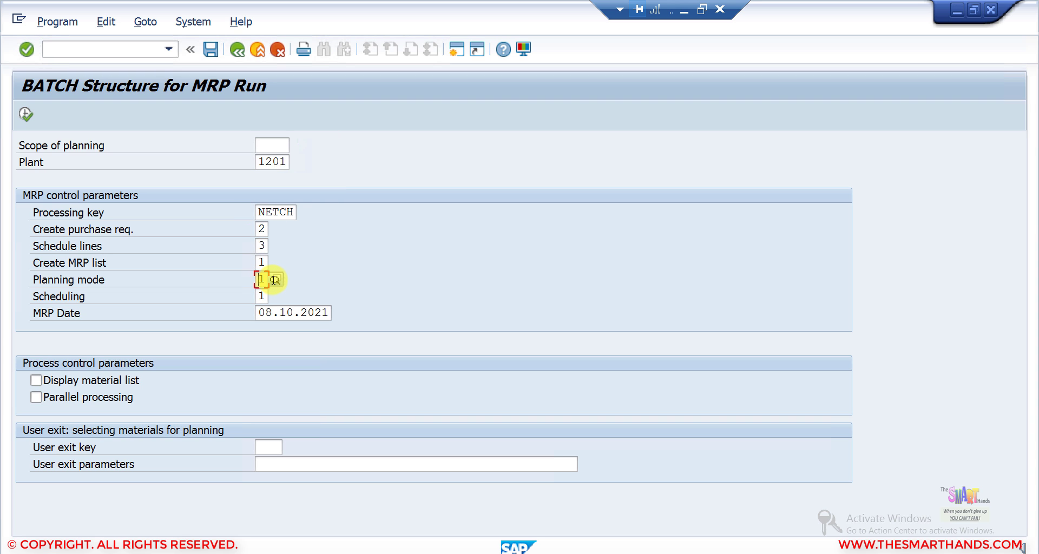
left_click(275, 280)
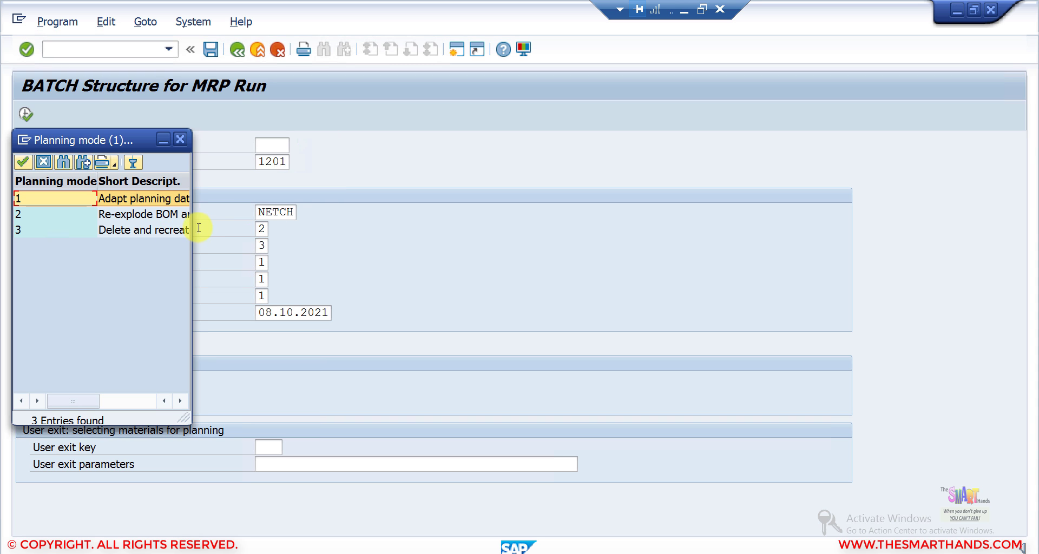
left_click_drag(191, 218, 332, 241)
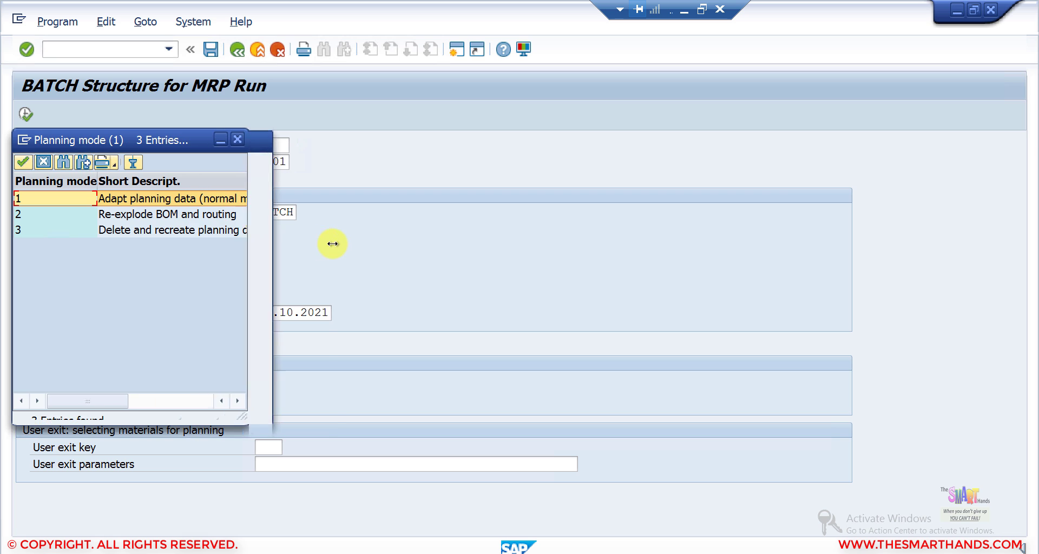
double_click(236, 215)
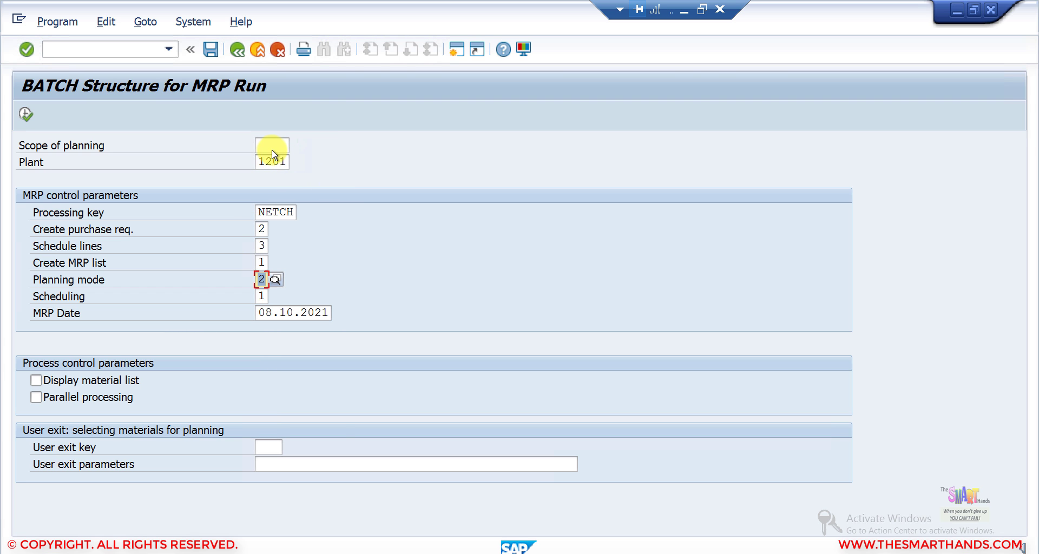
Save the selections as variant Plant1201 with the description Test MRP, restricted to background processing.
left_click(211, 54)
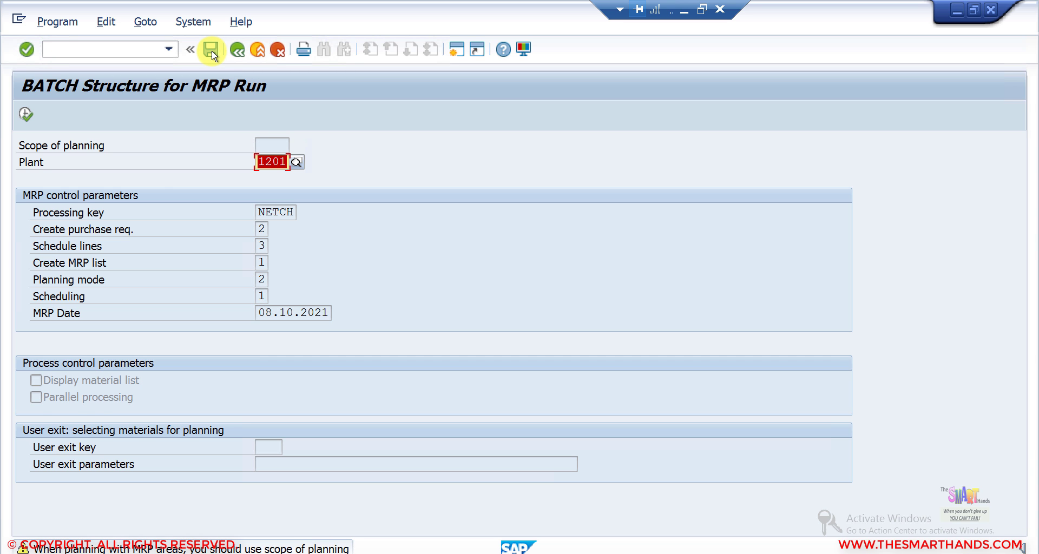
left_click(212, 54)
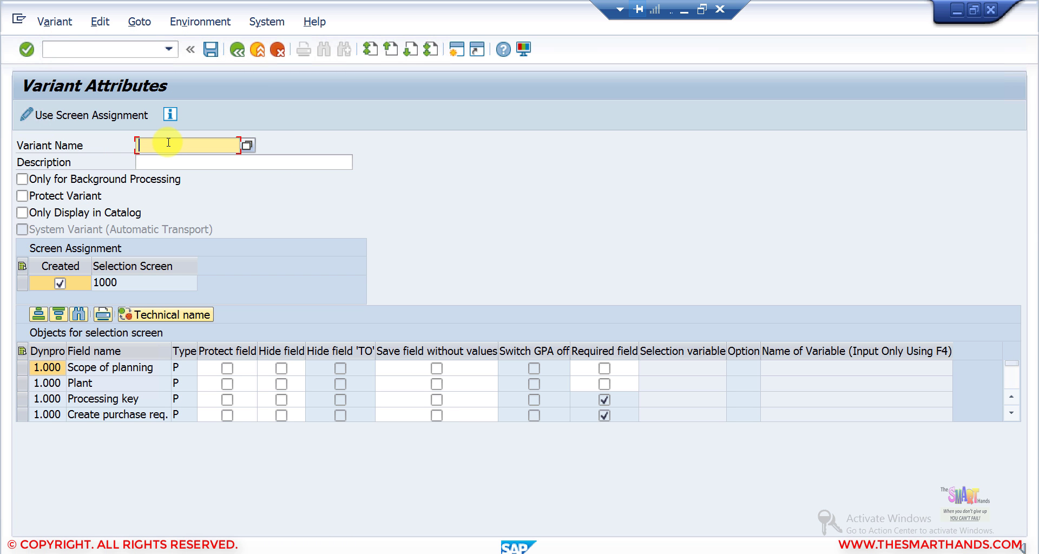
type("Plant1201")
left_click(168, 163)
type("Te")
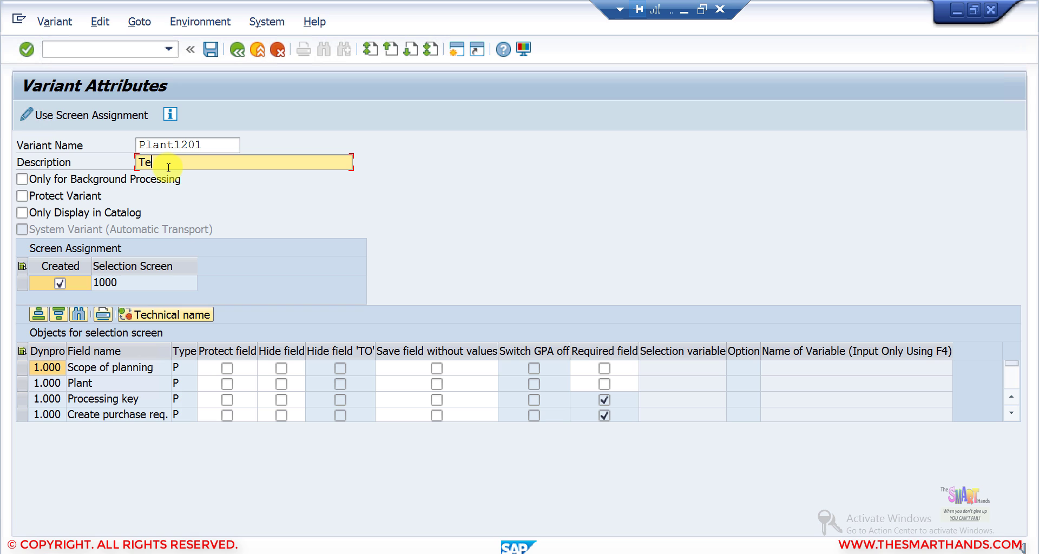
type("st MRP")
left_click(21, 179)
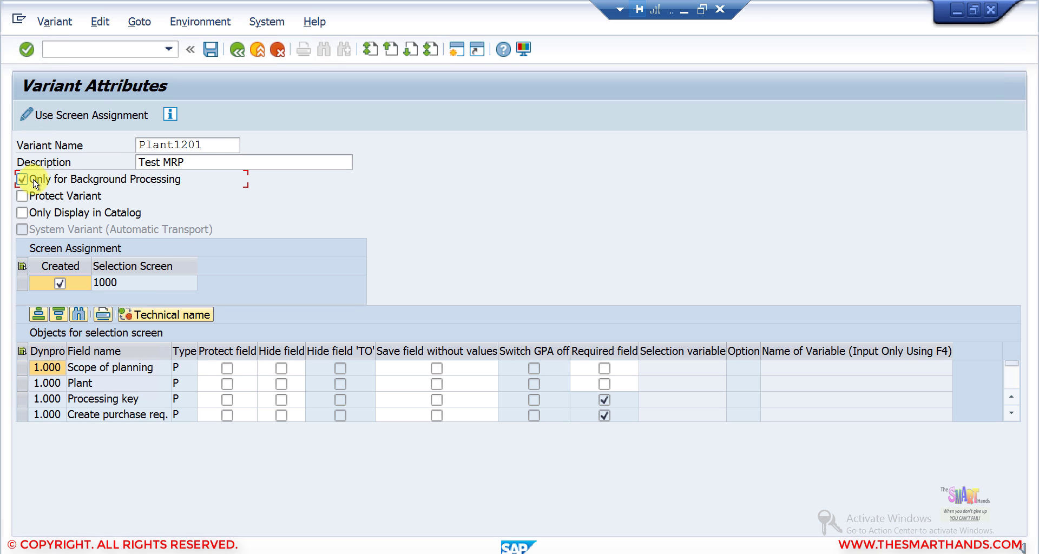
left_click(211, 51)
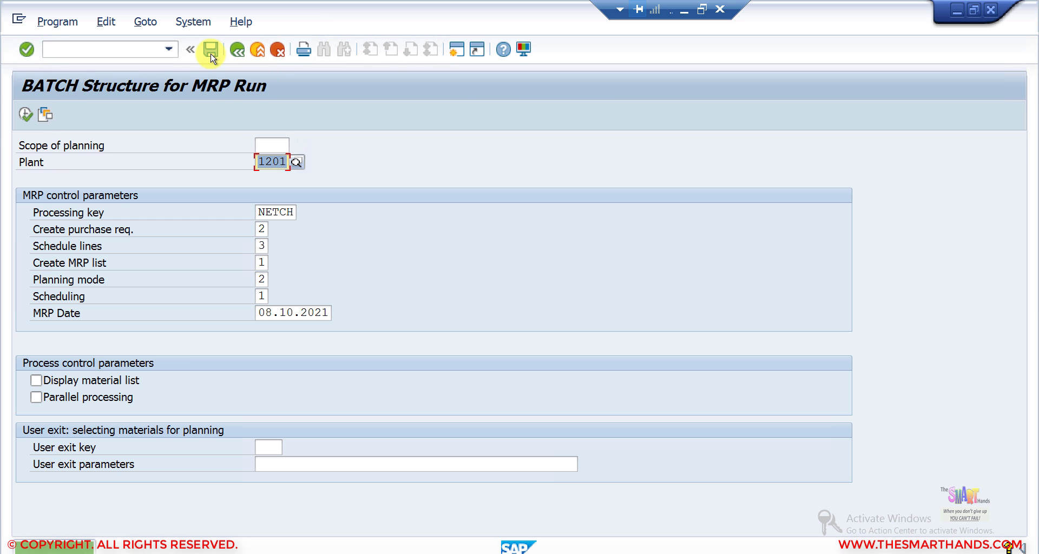
Return to program execution, execute RMMRP000 again and load the saved variant PLANT1201.
left_click(236, 51)
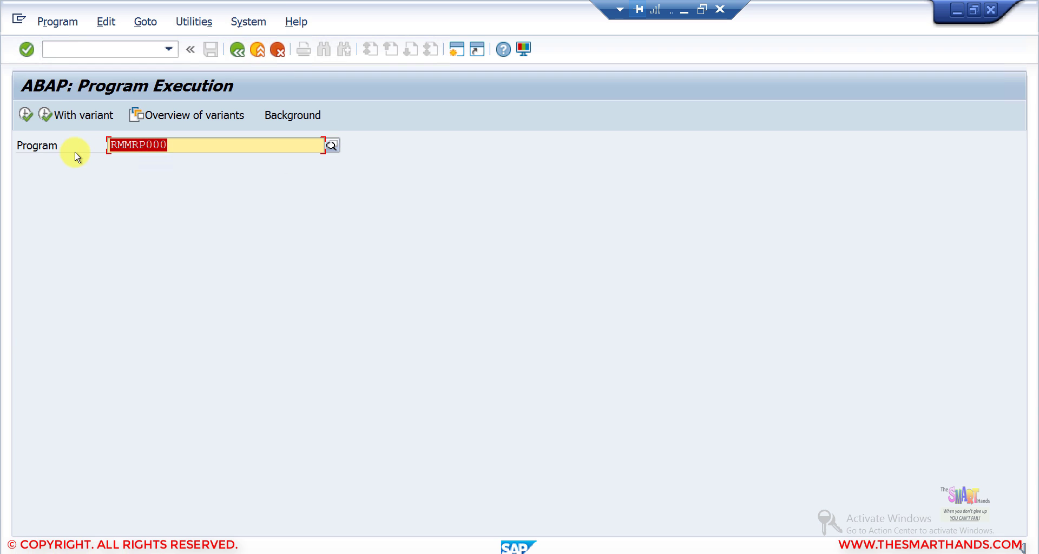
left_click(25, 115)
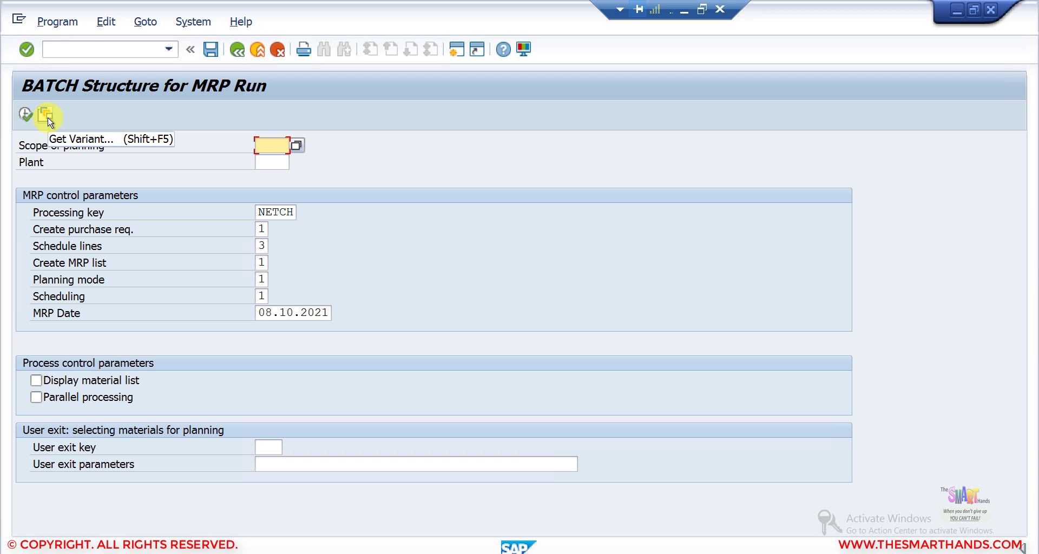
left_click(44, 114)
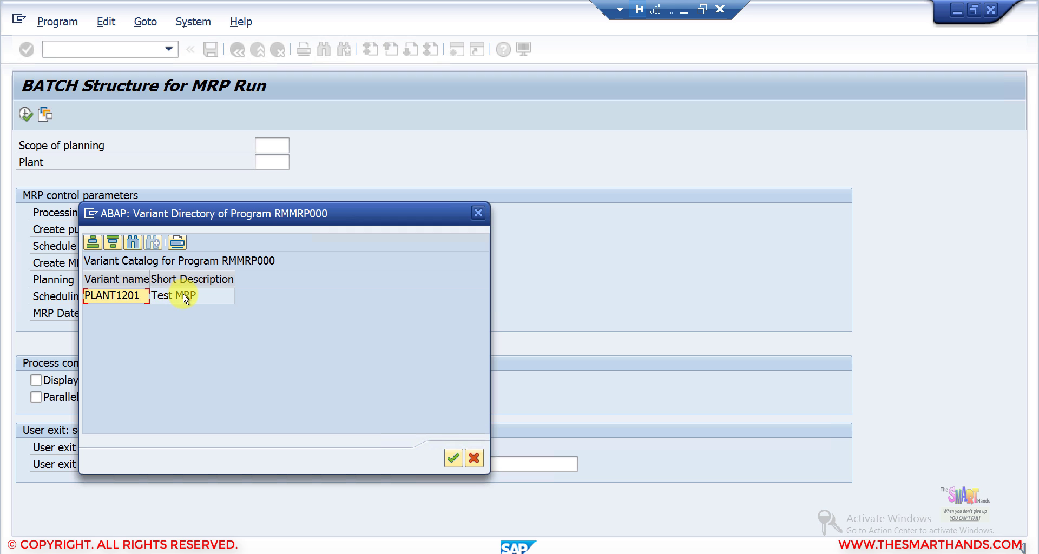
left_click_drag(307, 211, 622, 115)
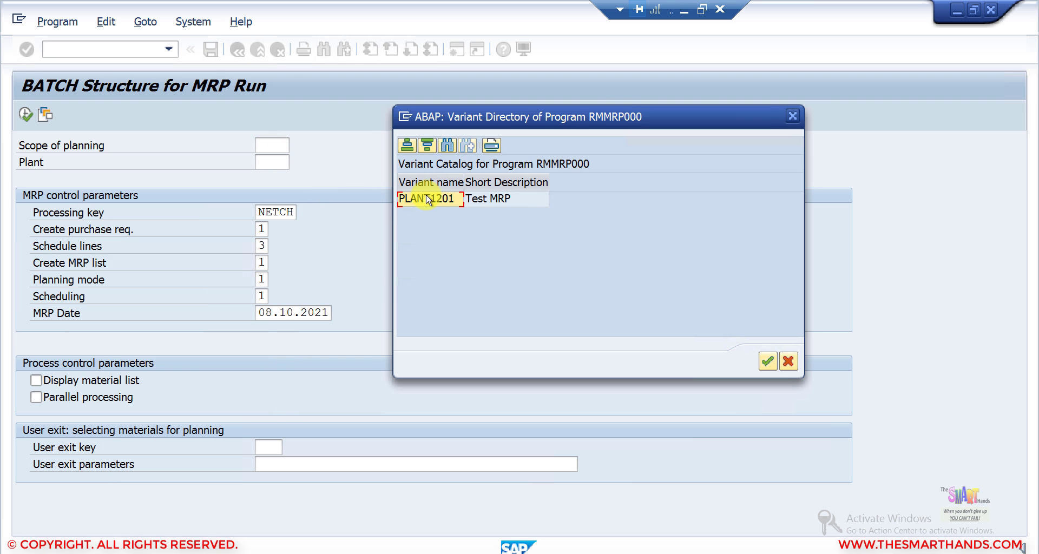
double_click(498, 203)
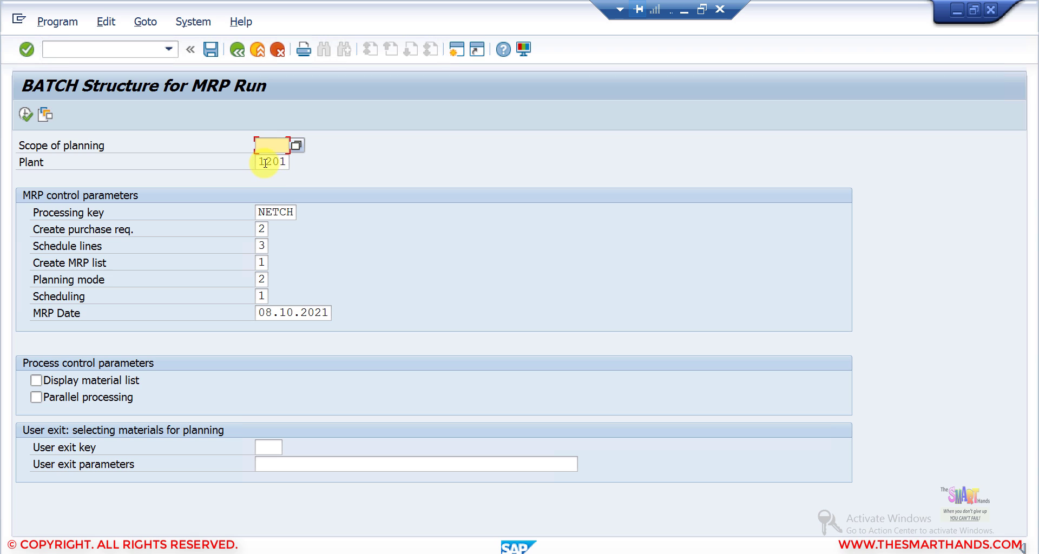
Check the plant, purchase requisition and planning mode values loaded from the variant, and leave the selection screen.
left_click_drag(264, 161, 288, 161)
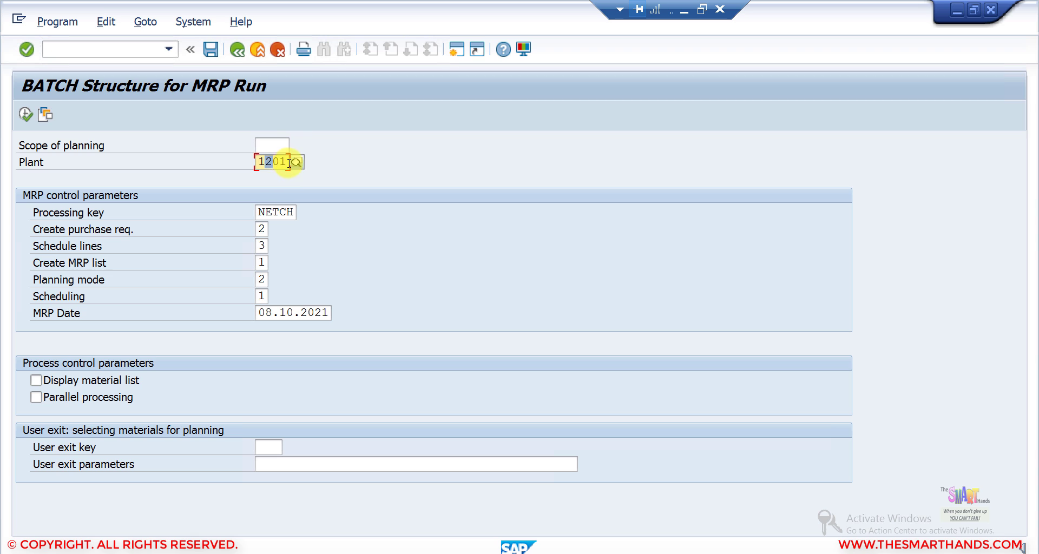
left_click(258, 229)
left_click(260, 277)
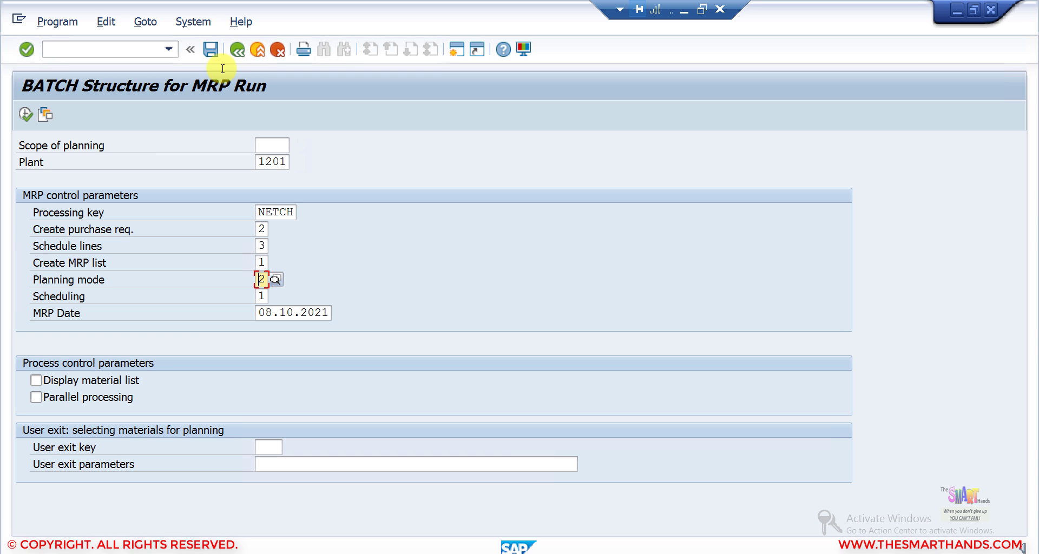
left_click(237, 50)
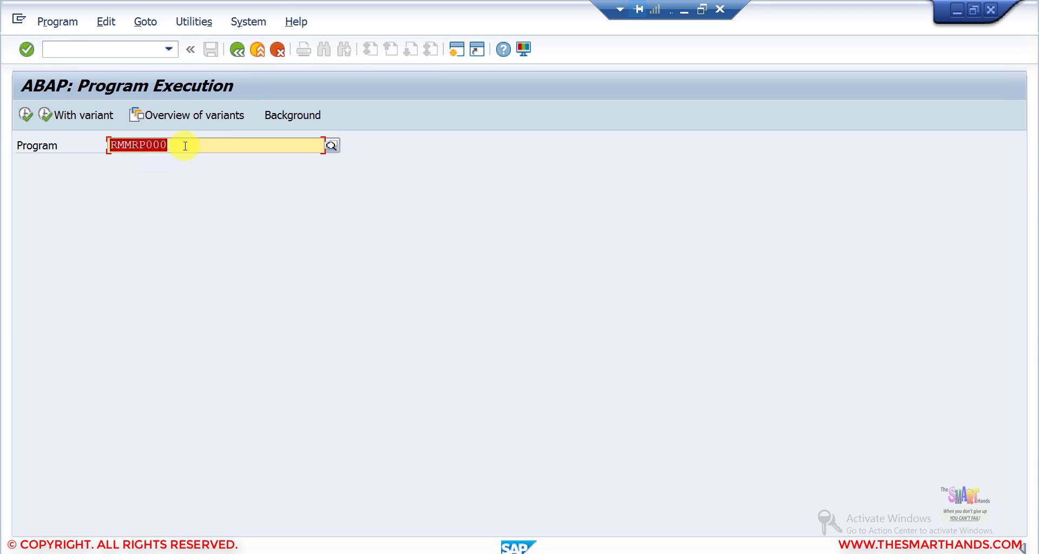
Copy the program name RMMRP000, return to SAP Easy Access and open transaction SM36.
left_click_drag(186, 145, 79, 156)
key("ctrl+c")
left_click(79, 157)
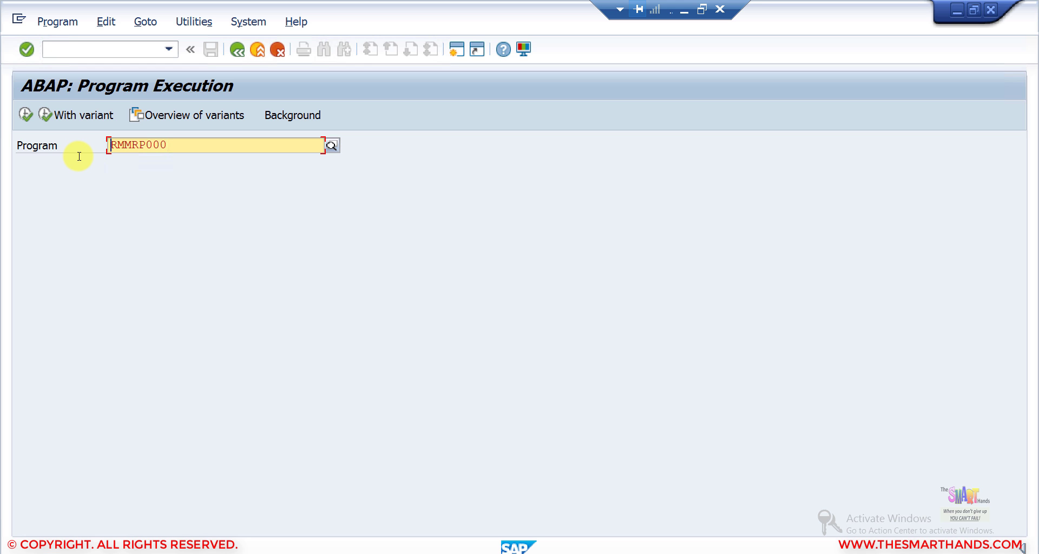
left_click(237, 50)
type("sm")
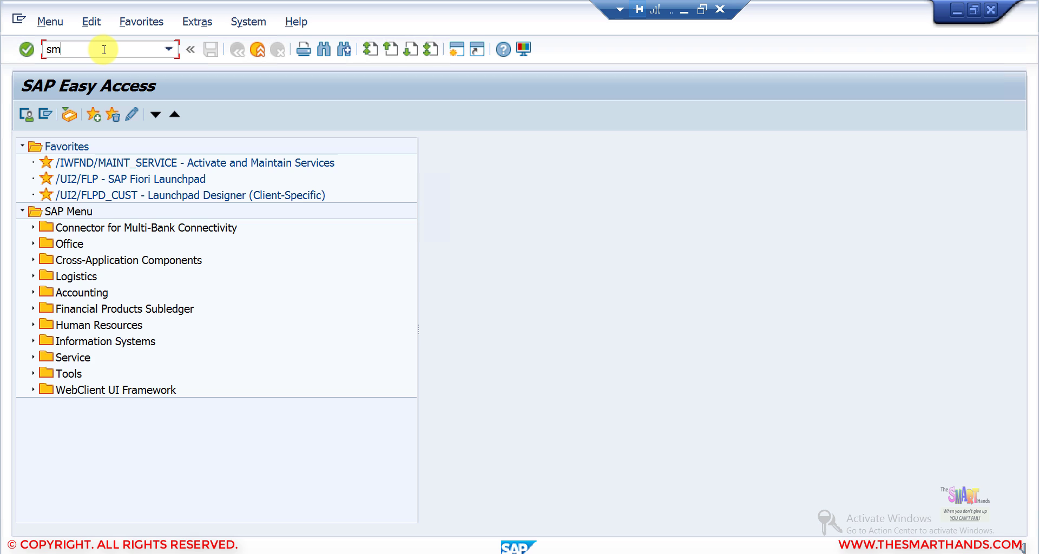
type("36")
key("Return")
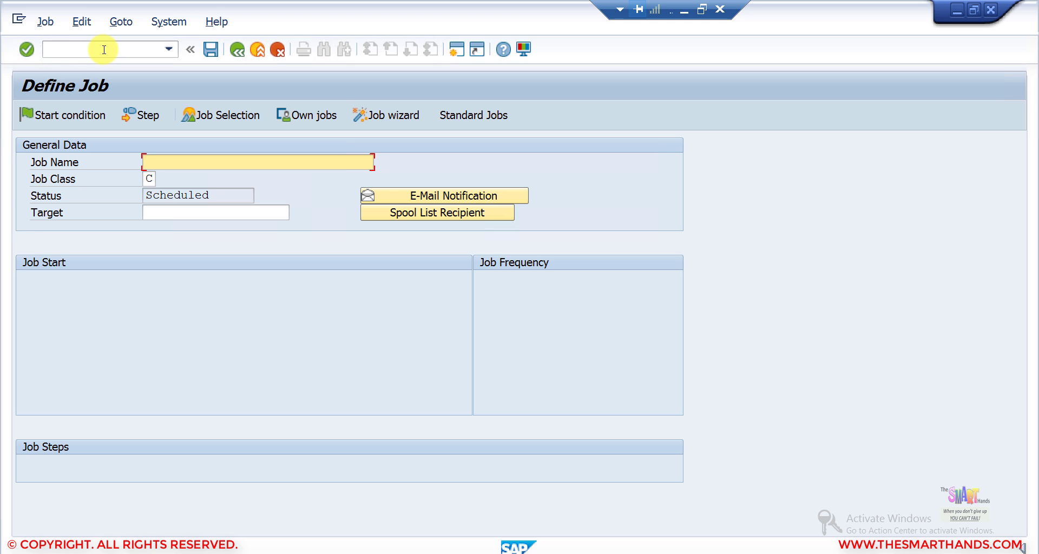
Name the new background job ZMRP1201.
key("ctrl+v")
key("BackSpace")
key("BackSpace")
key("BackSpace")
key("BackSpace")
key("BackSpace")
key("BackSpace")
key("BackSpace")
key("BackSpace")
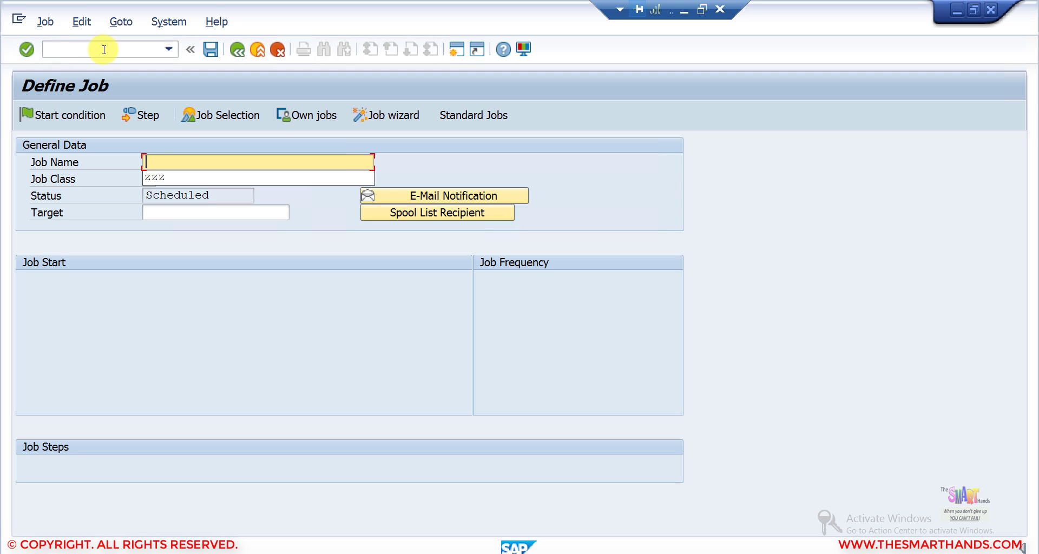
type("ZMRP1")
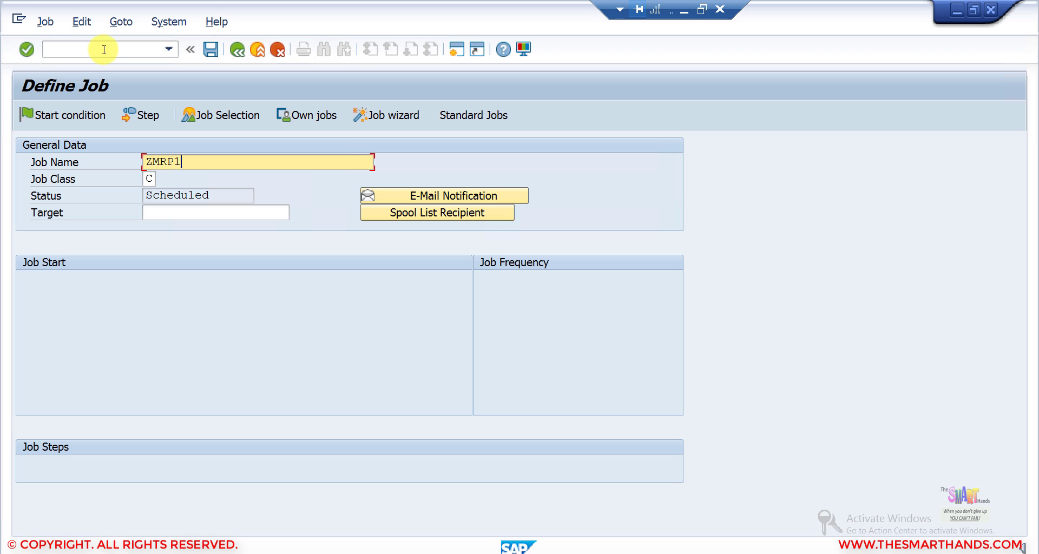
type("201")
Review the available job class priorities and read the field help on job classification.
left_click(157, 179)
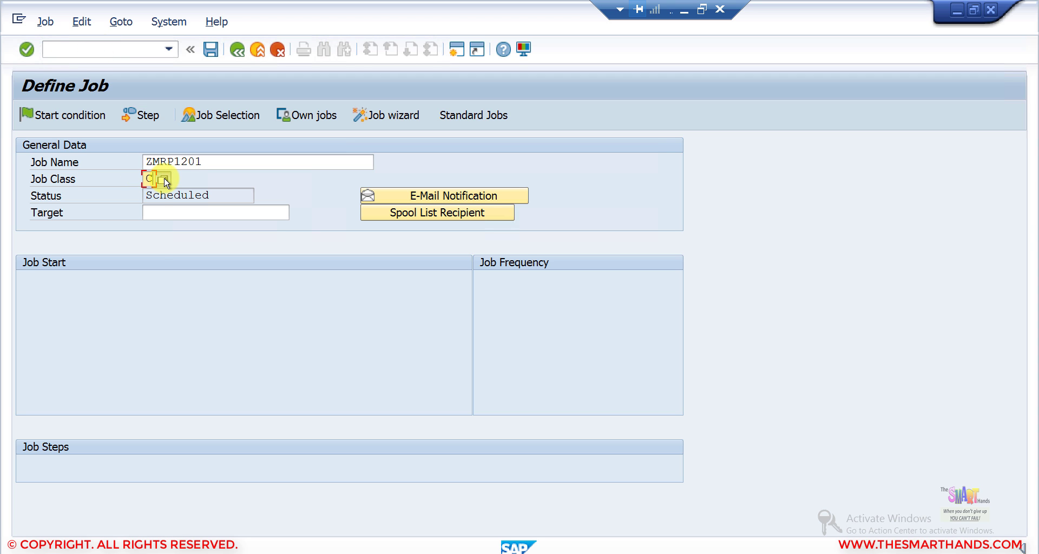
left_click(164, 180)
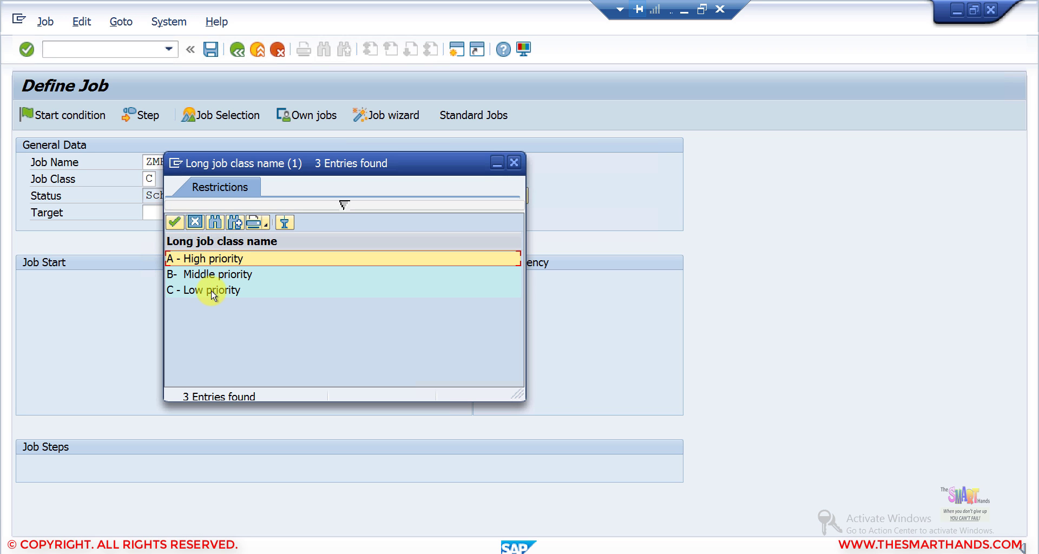
left_click(196, 222)
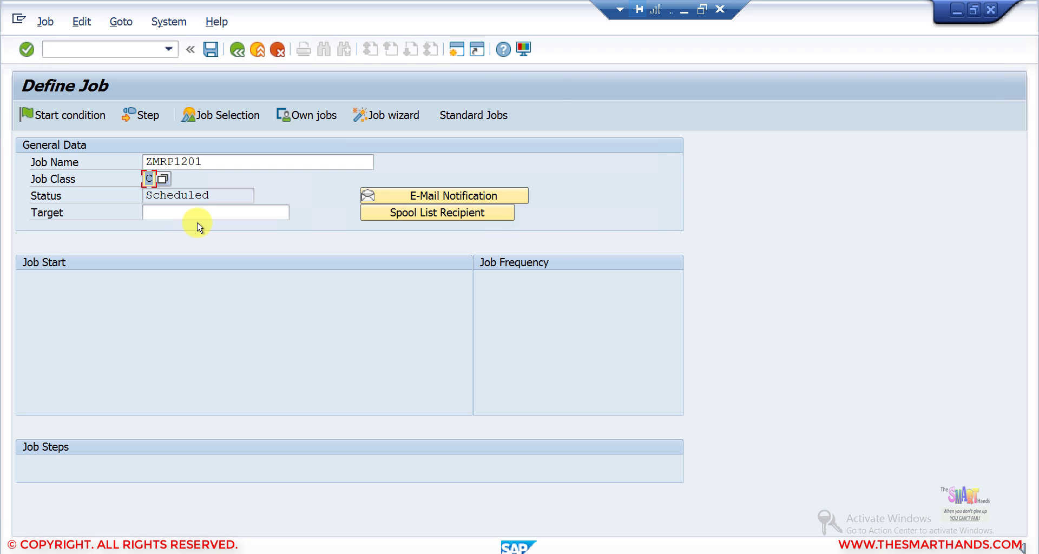
key("F1")
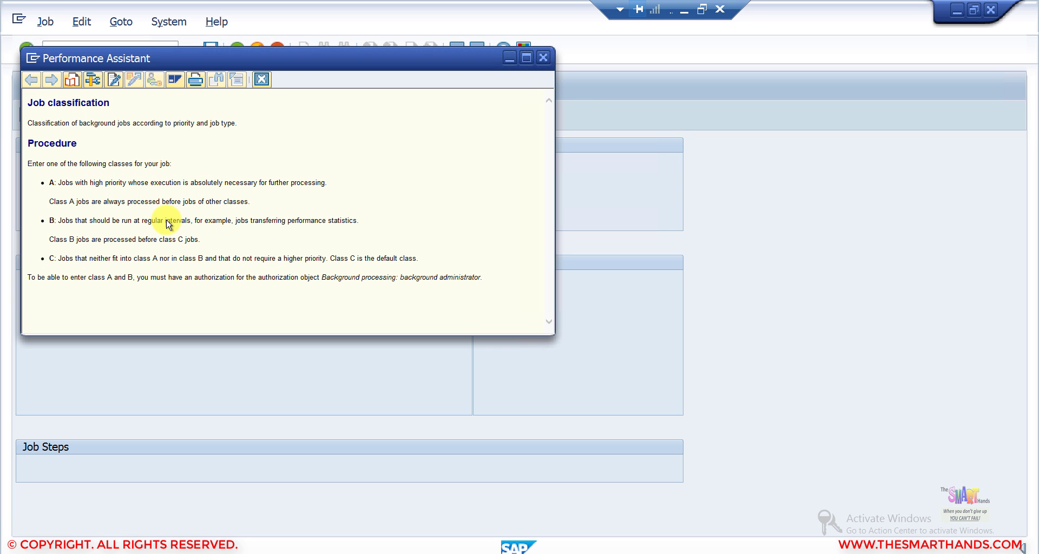
left_click(261, 80)
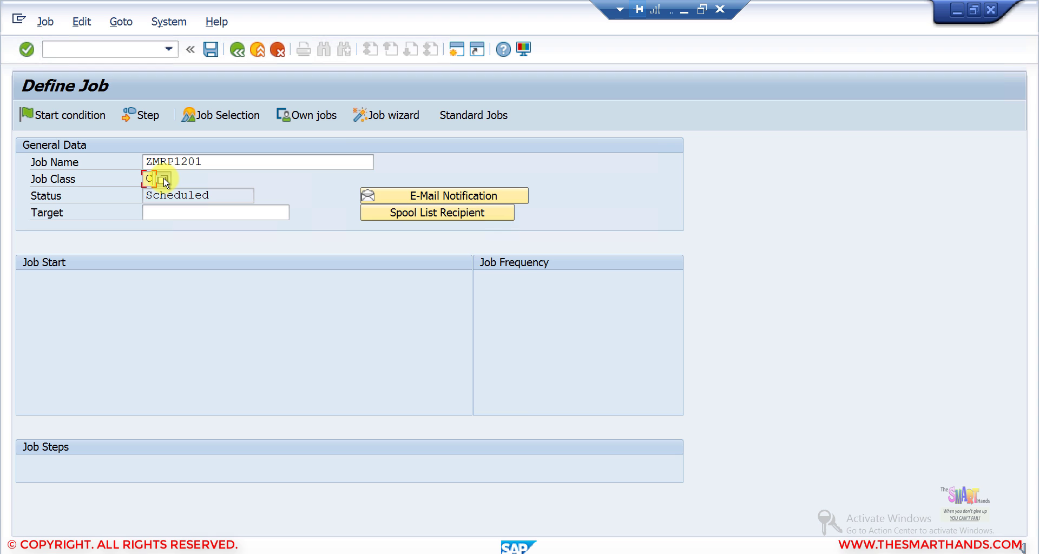
Choose C - Low priority as the job class from the list of classes.
left_click(163, 179)
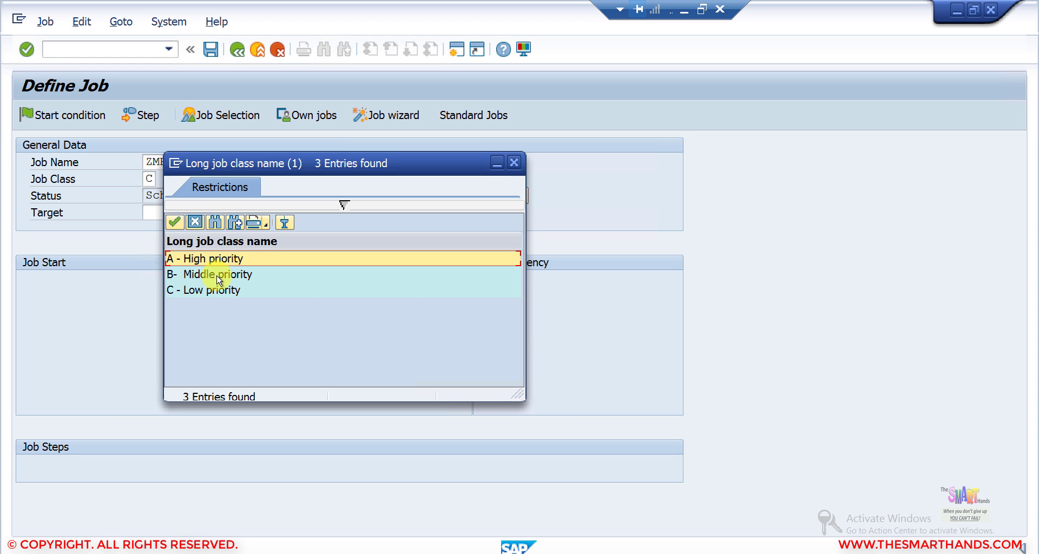
left_click(213, 291)
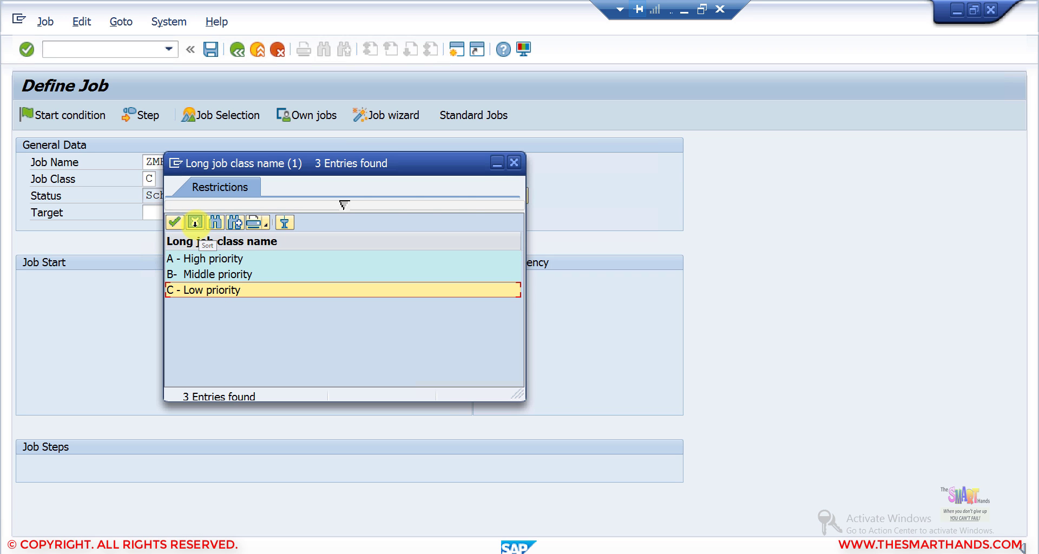
key("Return")
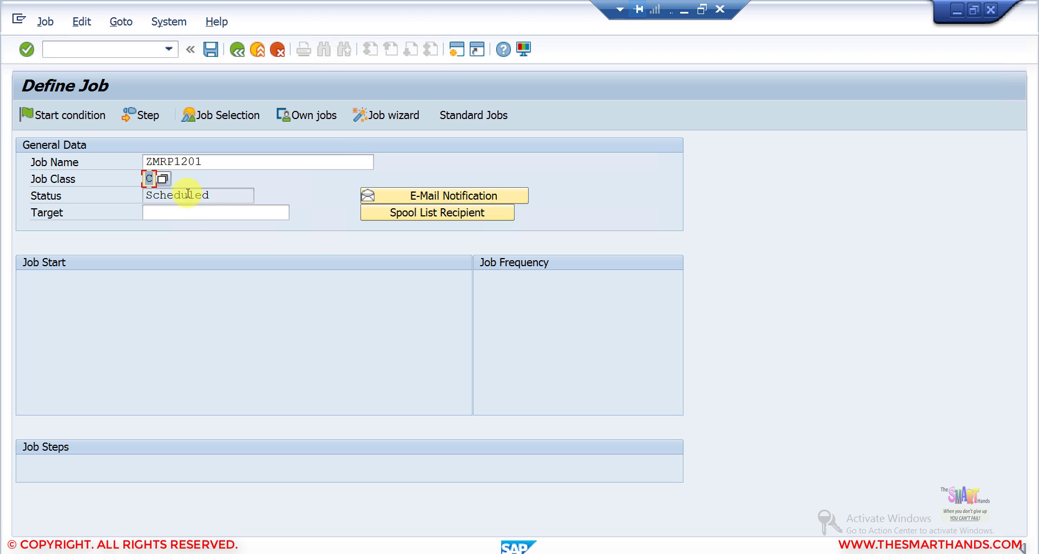
left_click(146, 115)
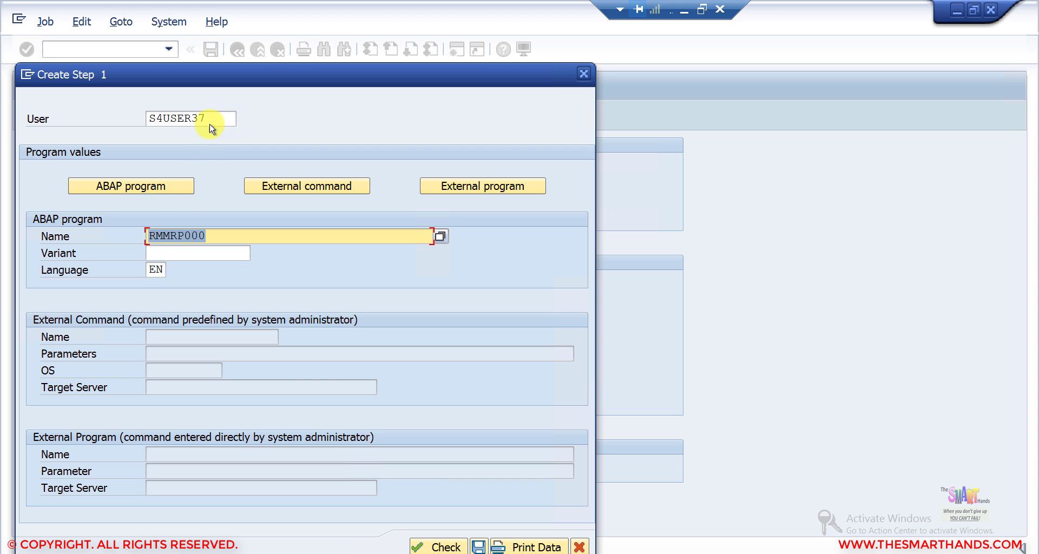
left_click_drag(205, 118, 98, 124)
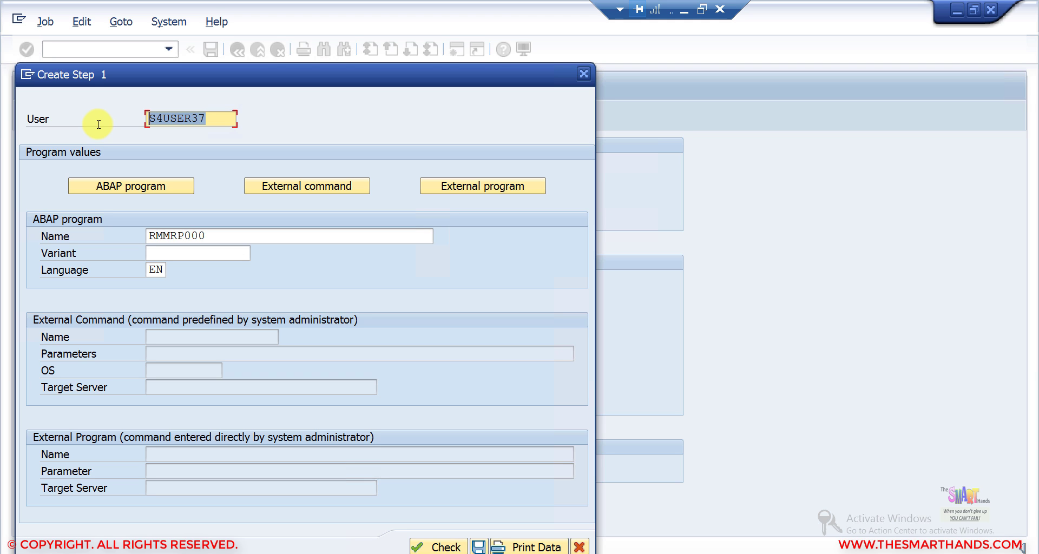
type("SAPSUP")
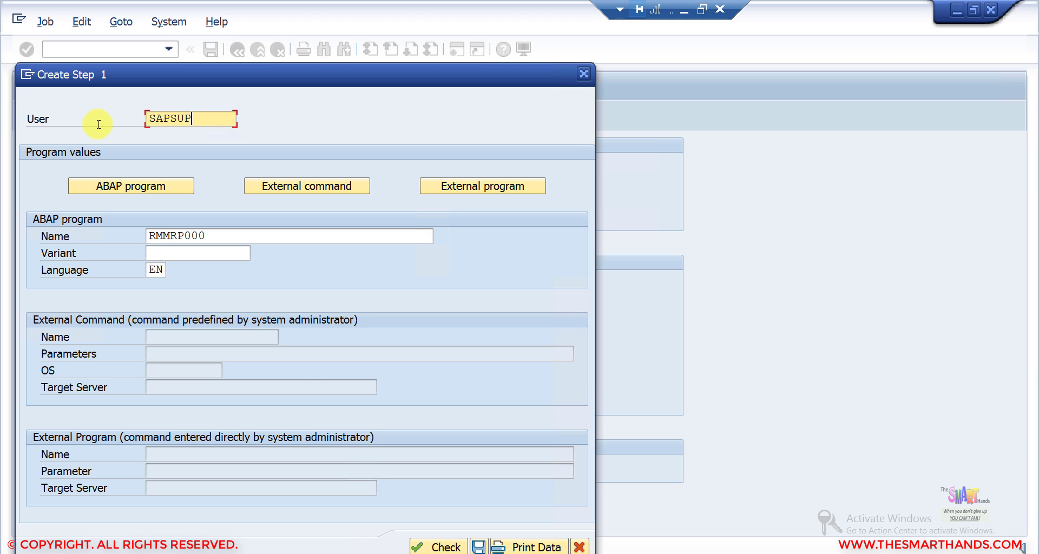
type("ORT")
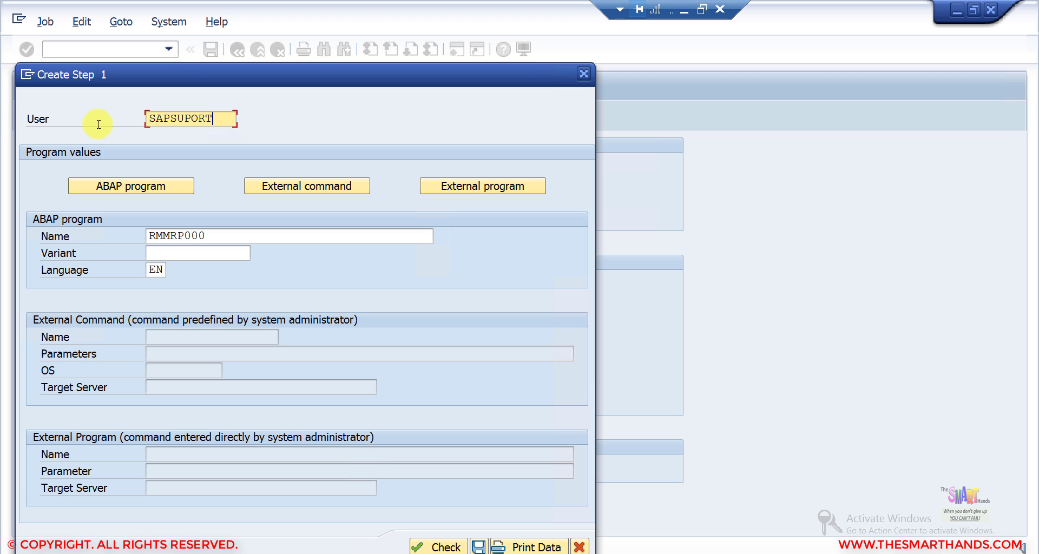
left_click(584, 73)
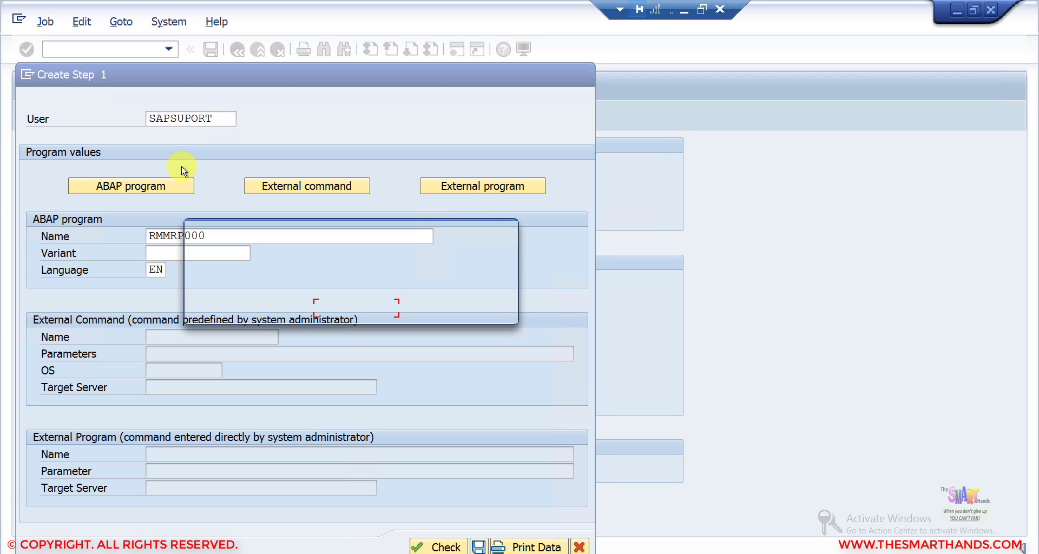
left_click(293, 307)
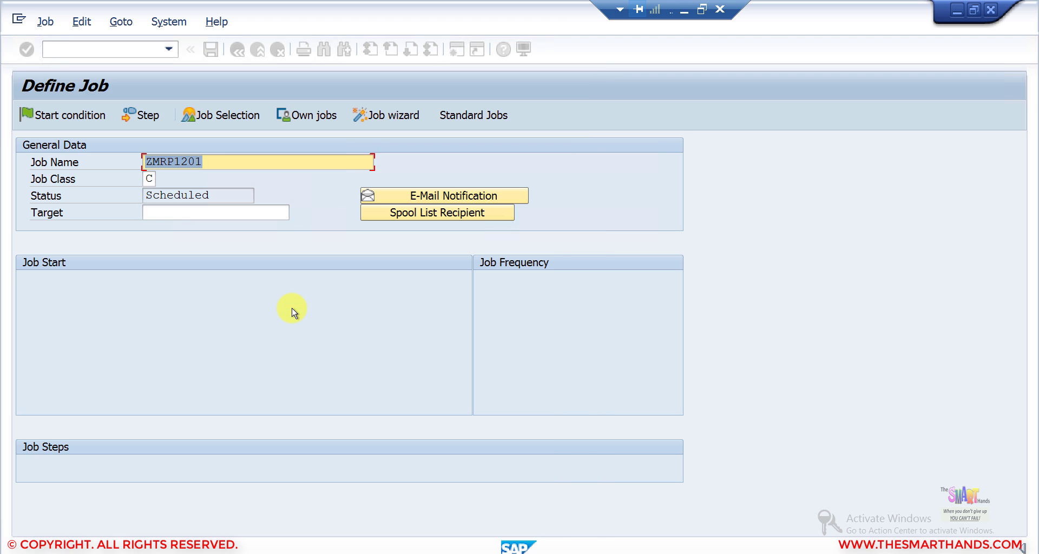
Create the first job step with ABAP program RMMRP000 and variant PLANT1201, then check and save it.
left_click(142, 114)
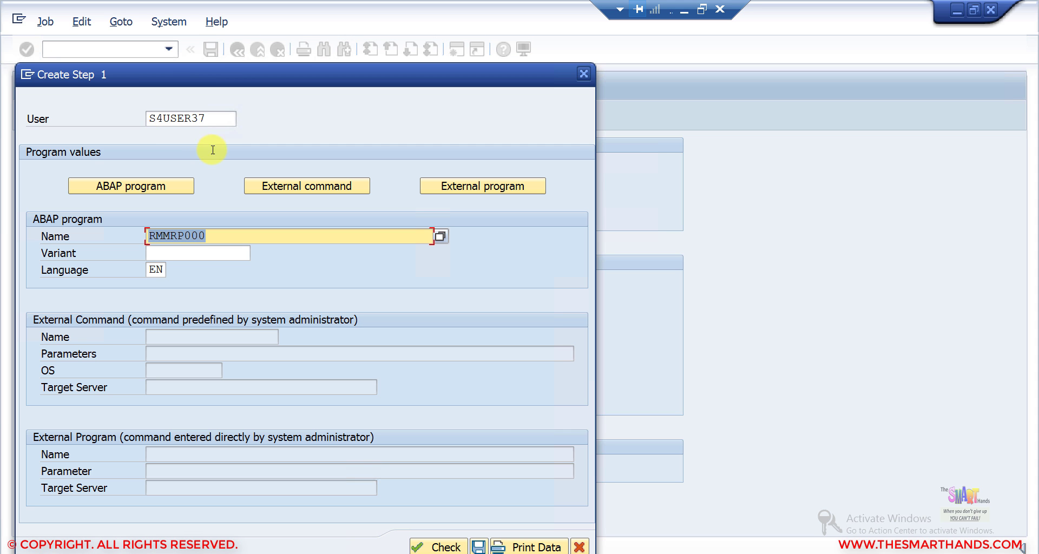
left_click(216, 120)
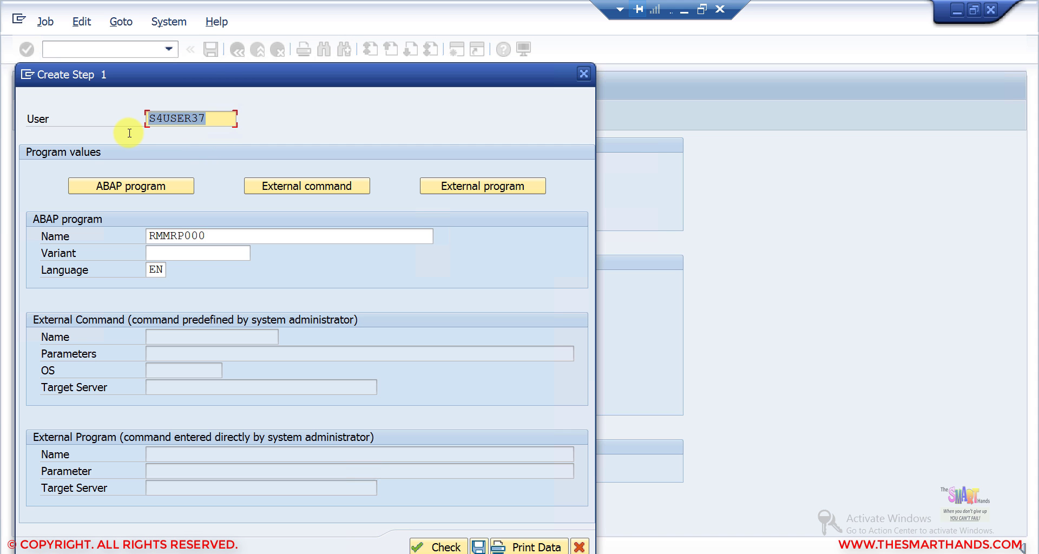
left_click(216, 237)
key("End")
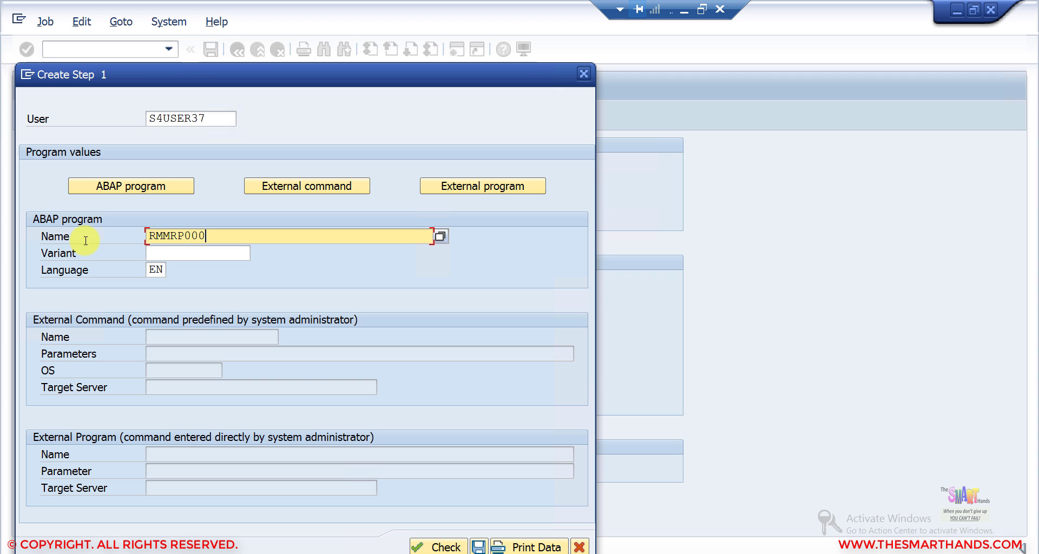
left_click(227, 254)
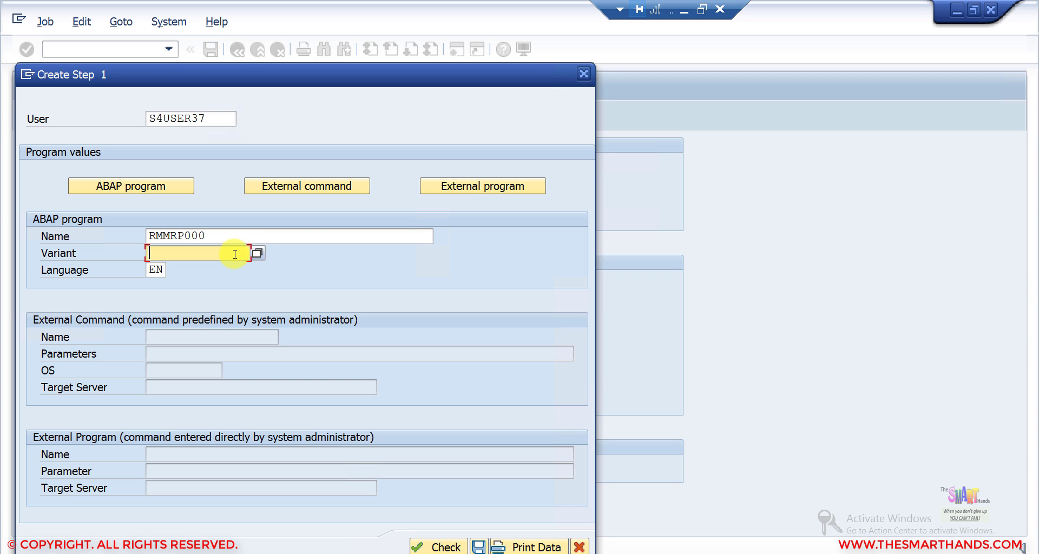
left_click(258, 254)
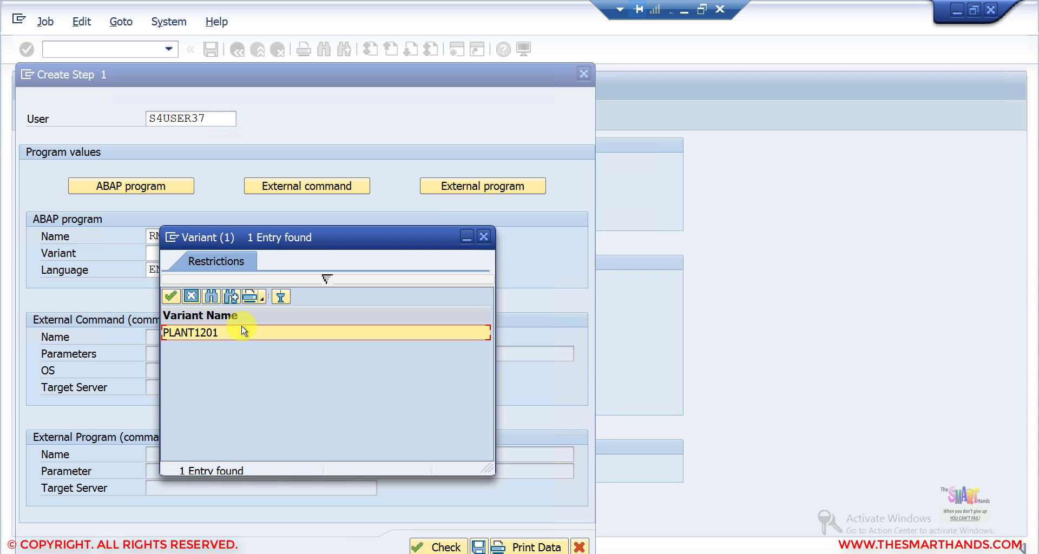
left_click(241, 333)
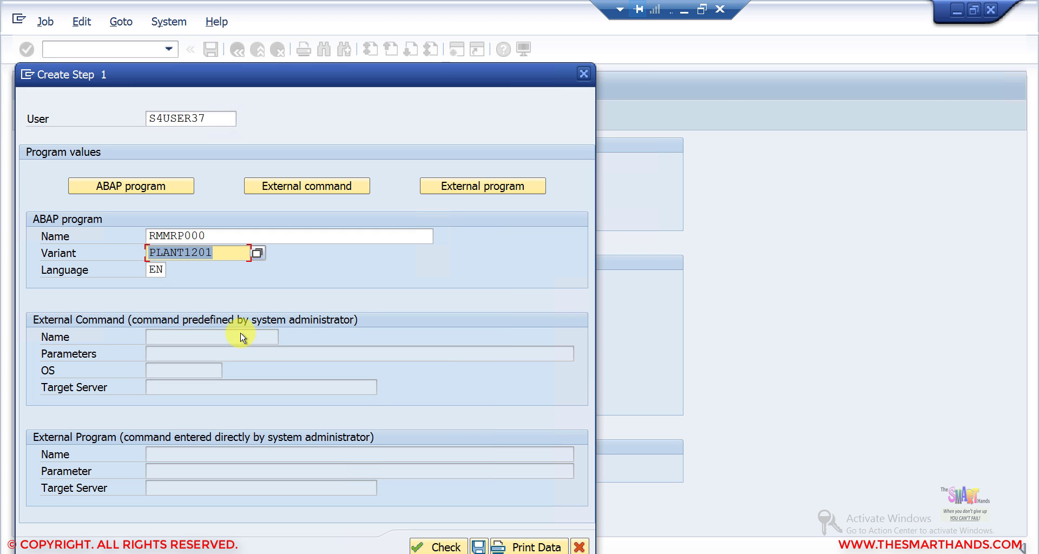
left_click(439, 548)
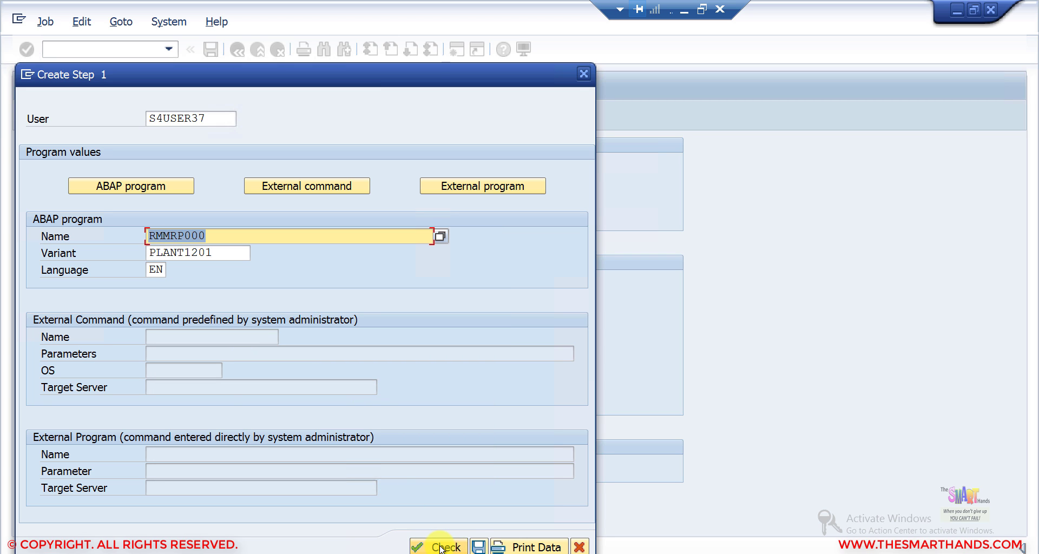
left_click(479, 547)
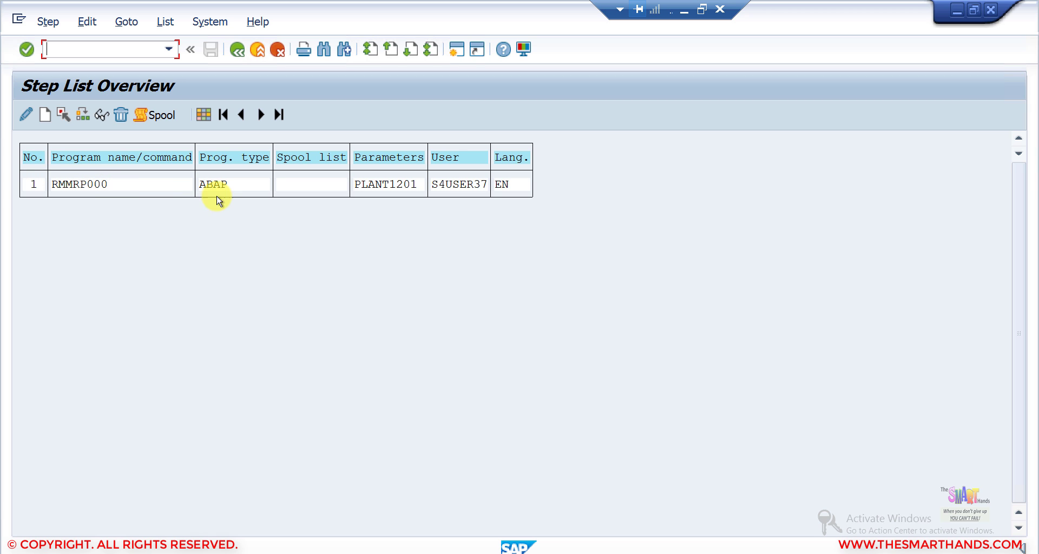
Open transaction SA38 in a new session and execute program RMMRP000.
left_click(455, 54)
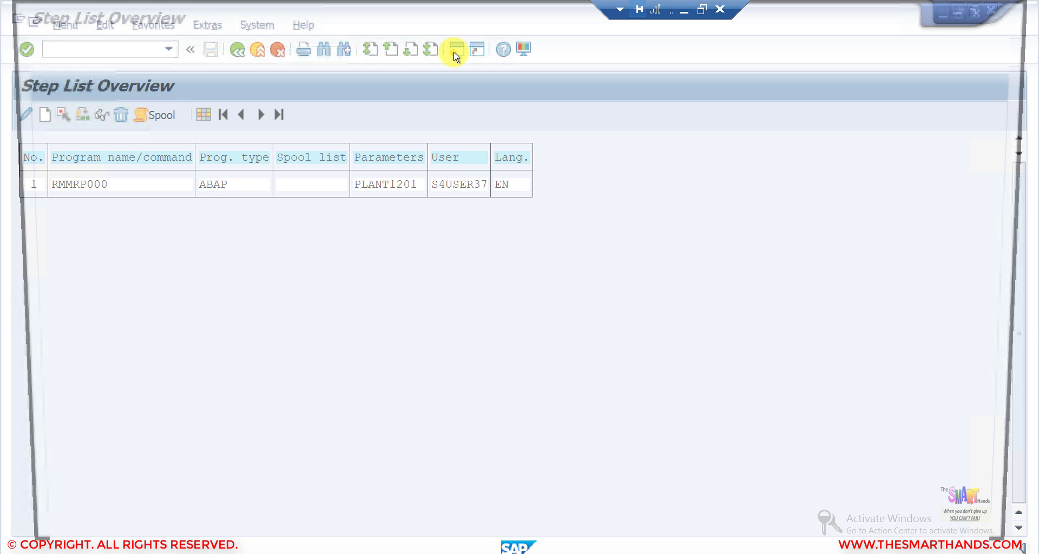
type("SA38")
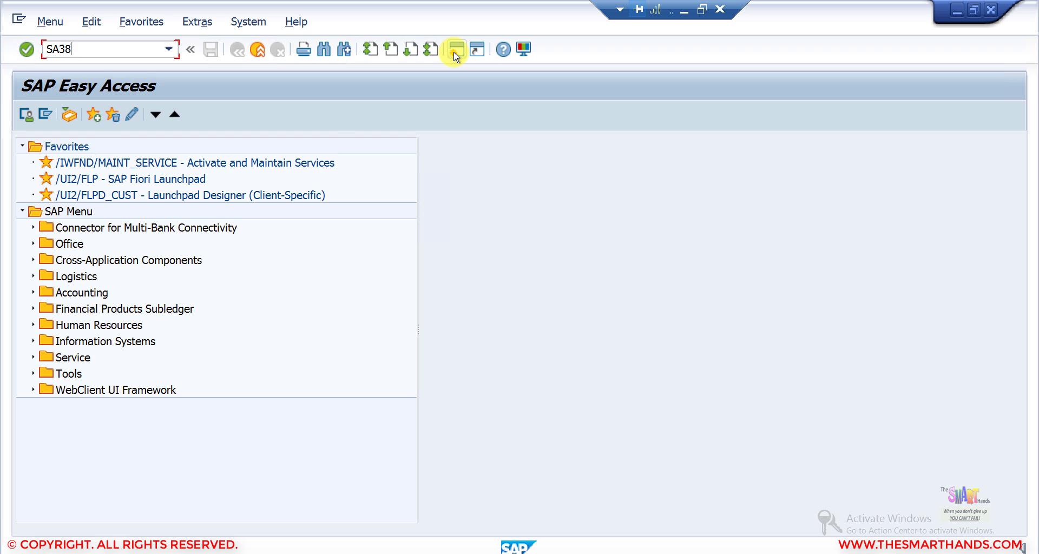
key("Return")
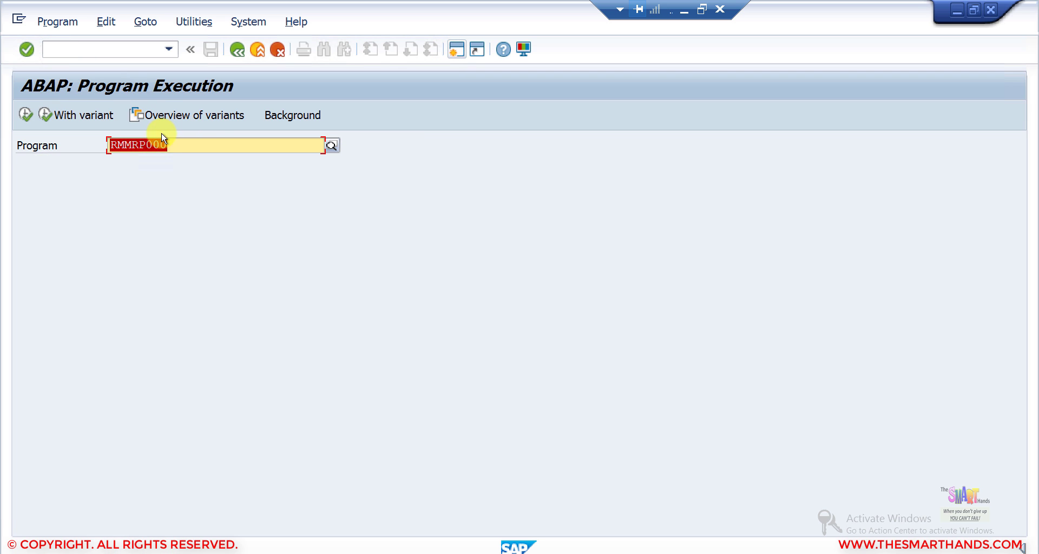
left_click(26, 115)
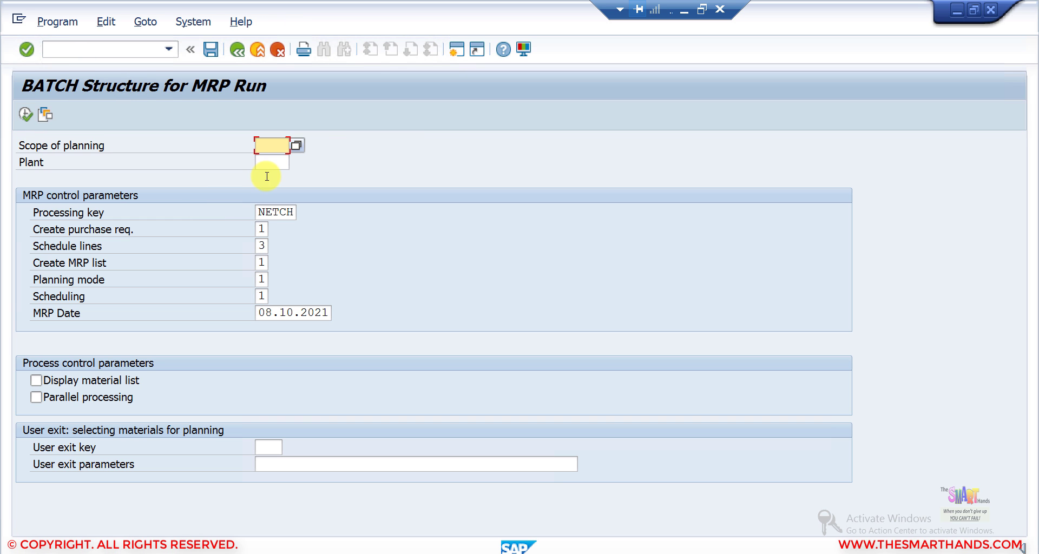
Choose plant 1301 from the plant list for the MRP run.
left_click(293, 161)
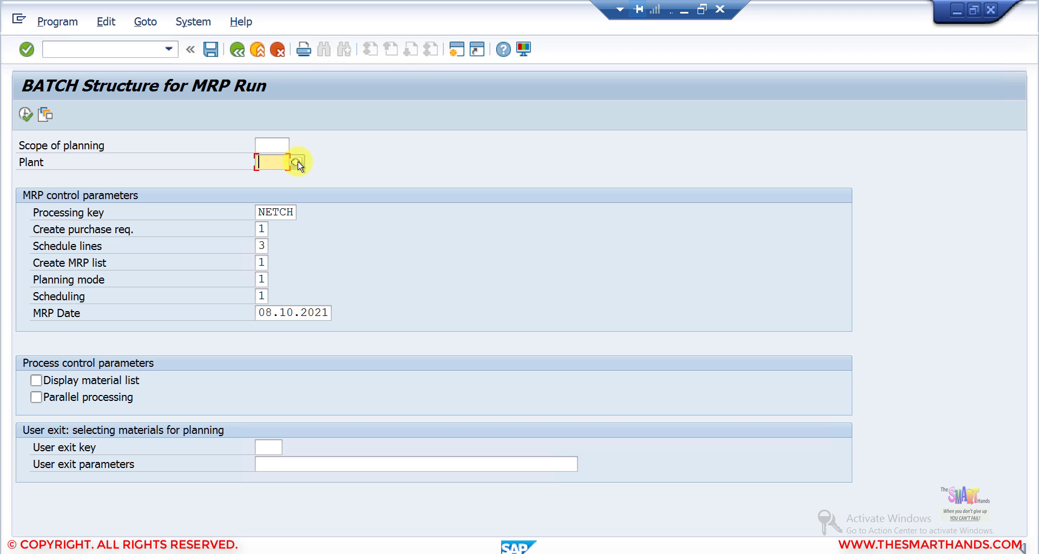
left_click(296, 162)
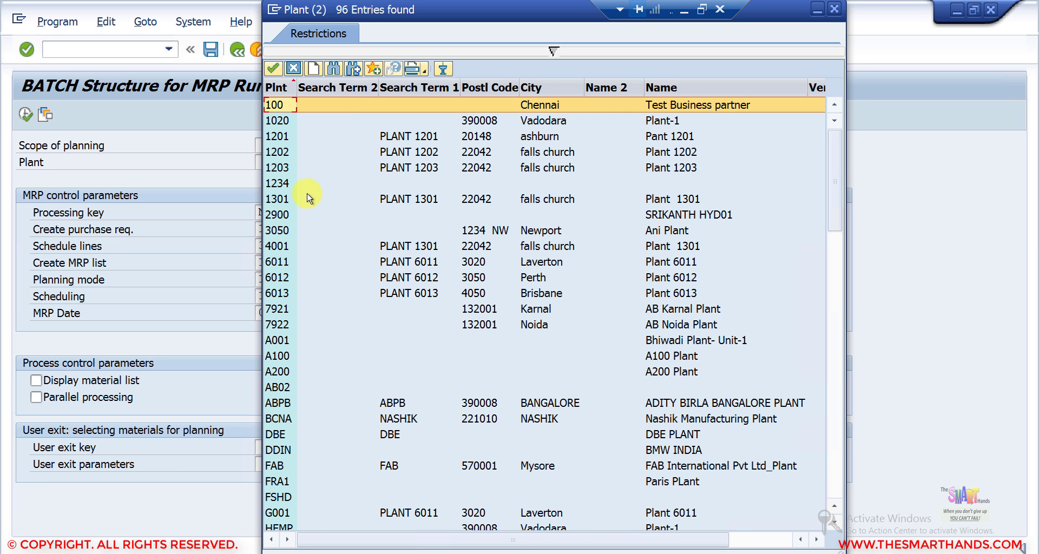
double_click(307, 204)
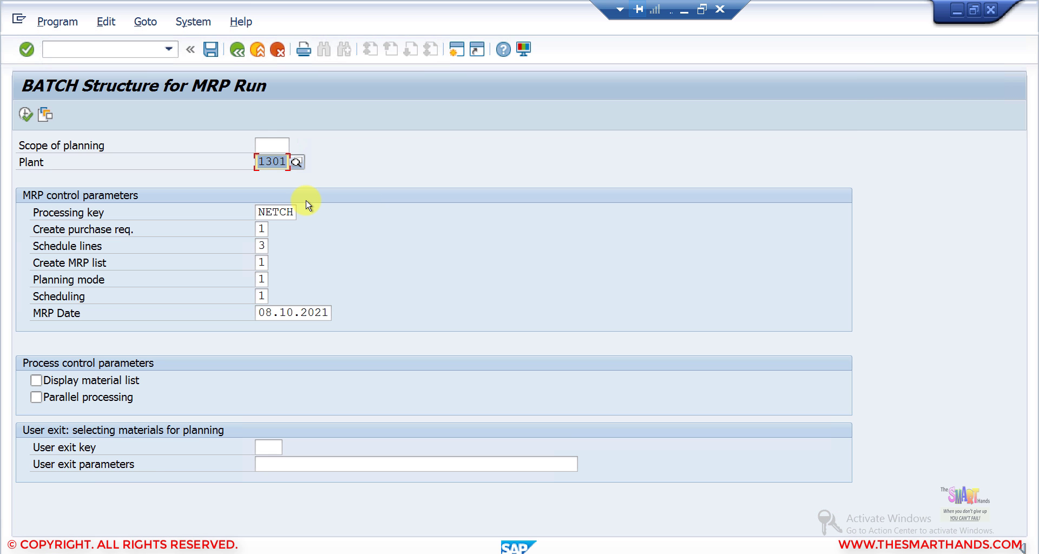
Save the MRP run selections as variant Plant1301 with the description Test MRP 1301, and close the extra session.
left_click(209, 54)
key("Return")
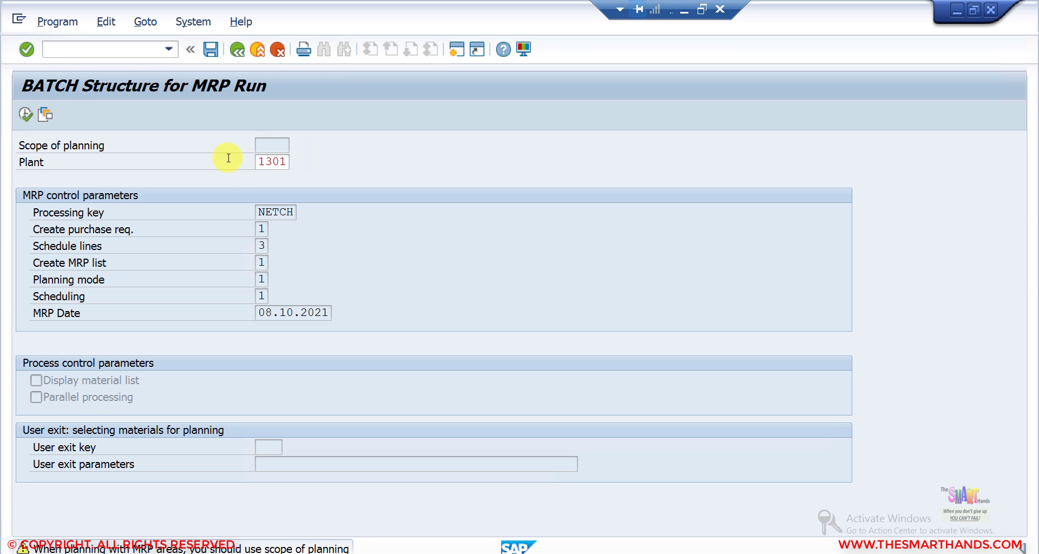
left_click(204, 149)
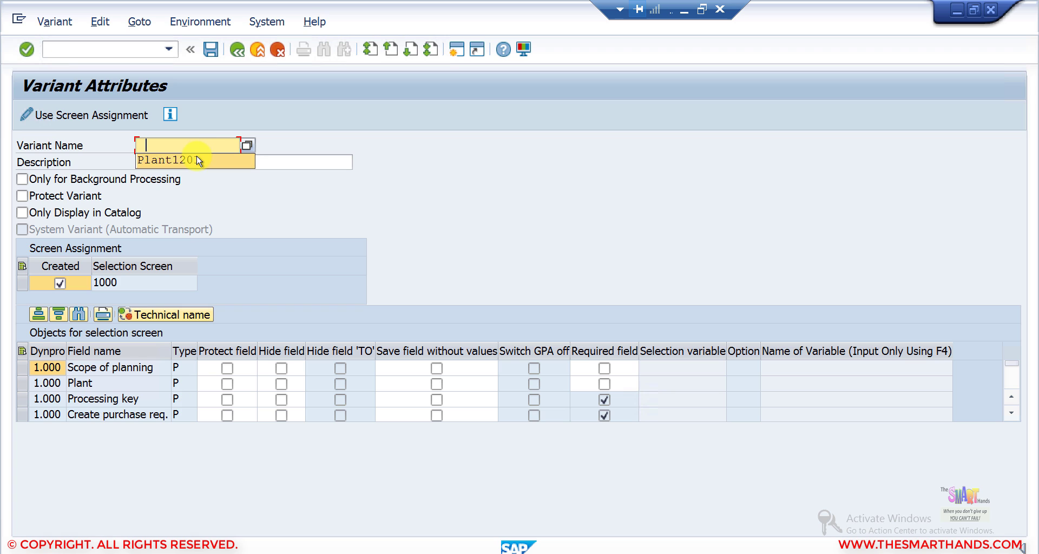
left_click(197, 159)
key("BackSpace")
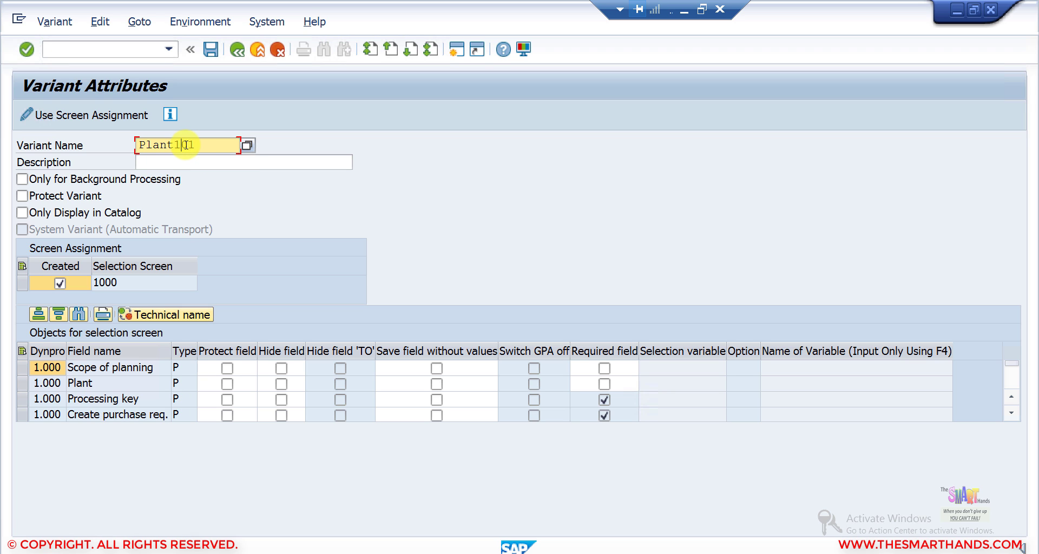
type("3")
left_click(189, 161)
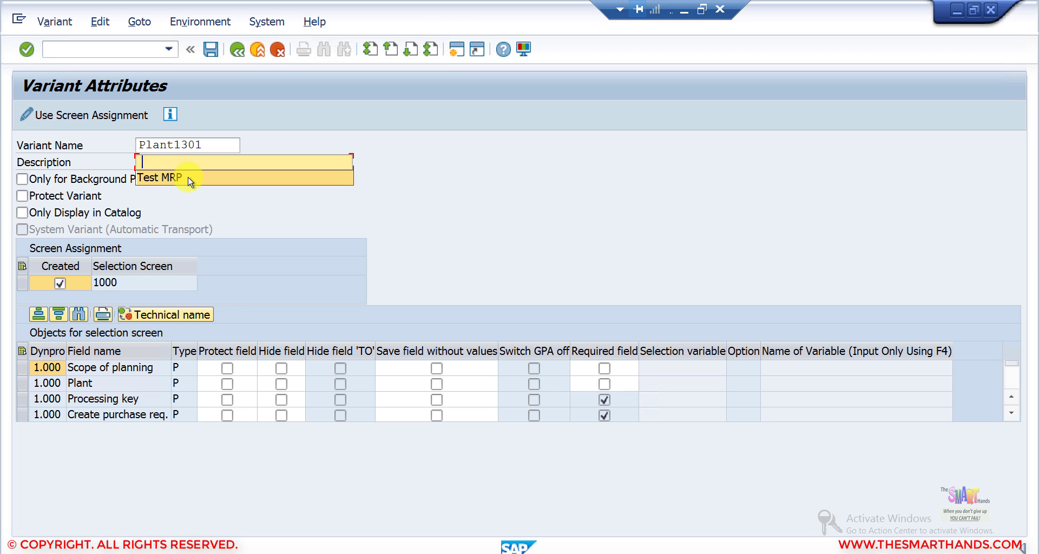
left_click(189, 180)
type("1301")
key("Return")
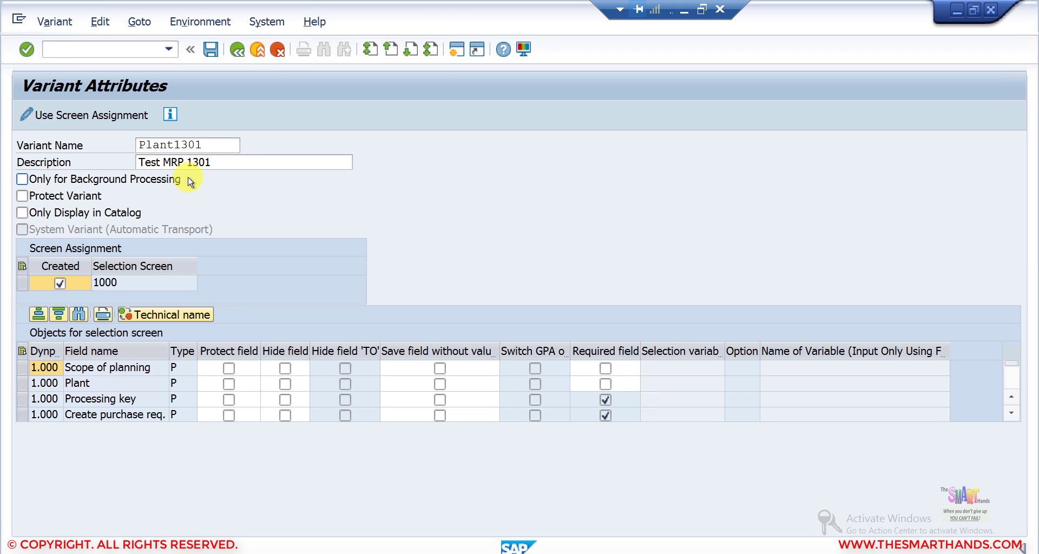
left_click(212, 51)
left_click(216, 53)
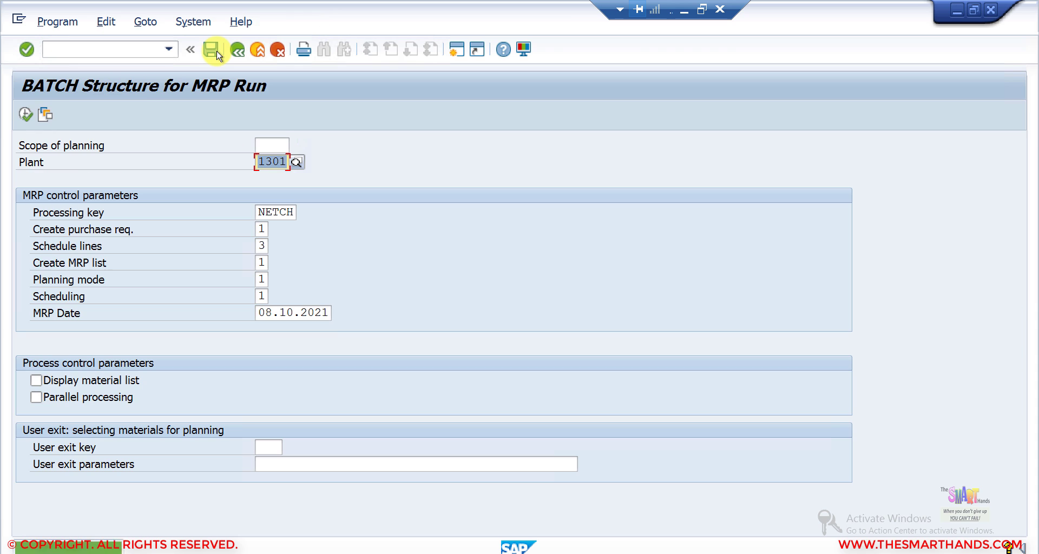
left_click(993, 12)
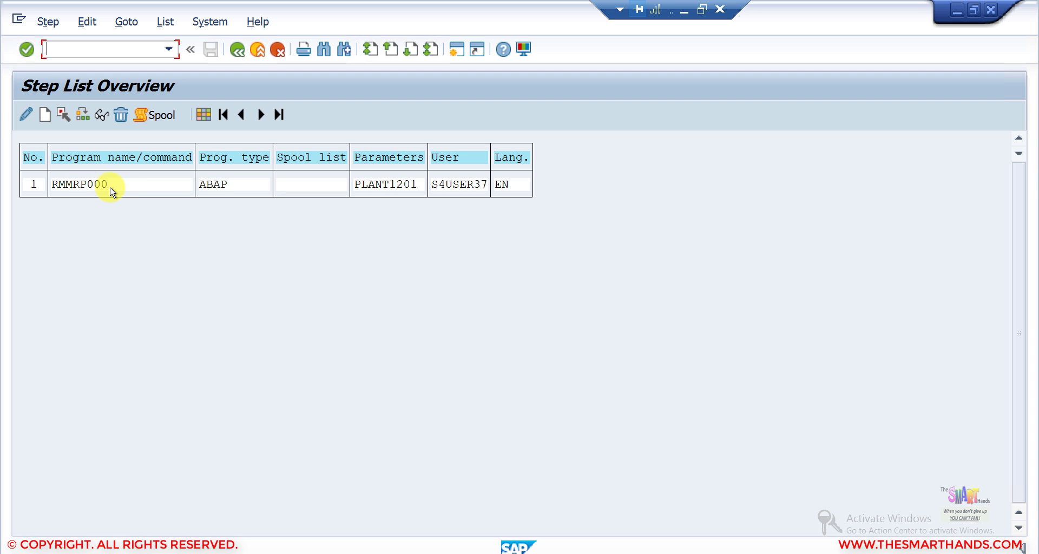
Add a second job step with ABAP program RMMRP000 and variant PLANT1301, then check and save it.
left_click(45, 114)
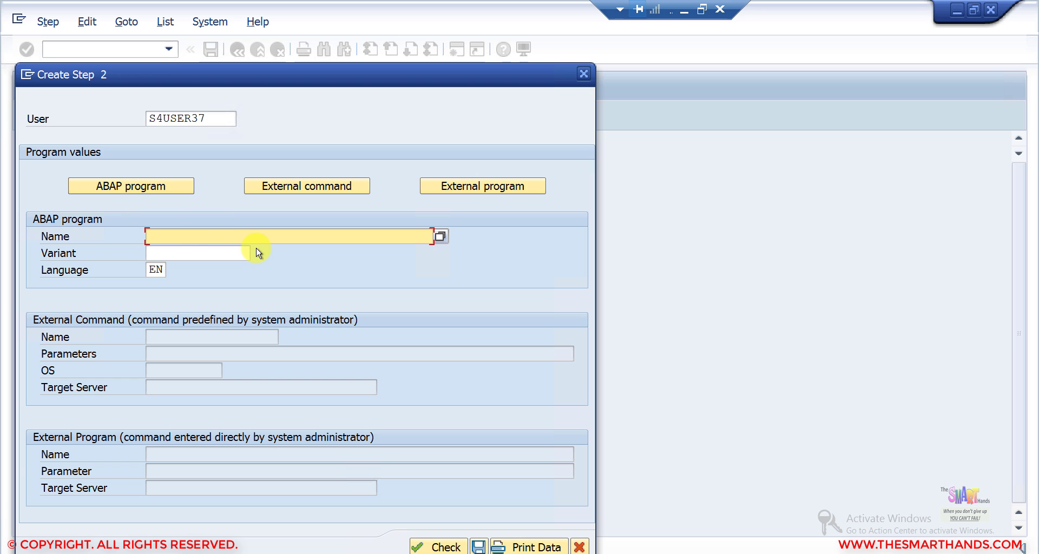
left_click(249, 252)
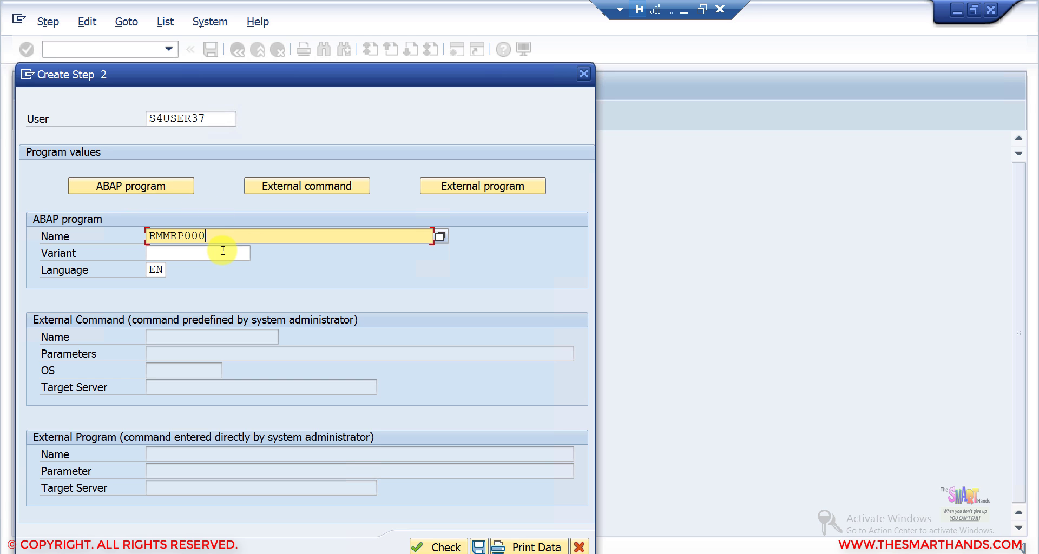
left_click(223, 251)
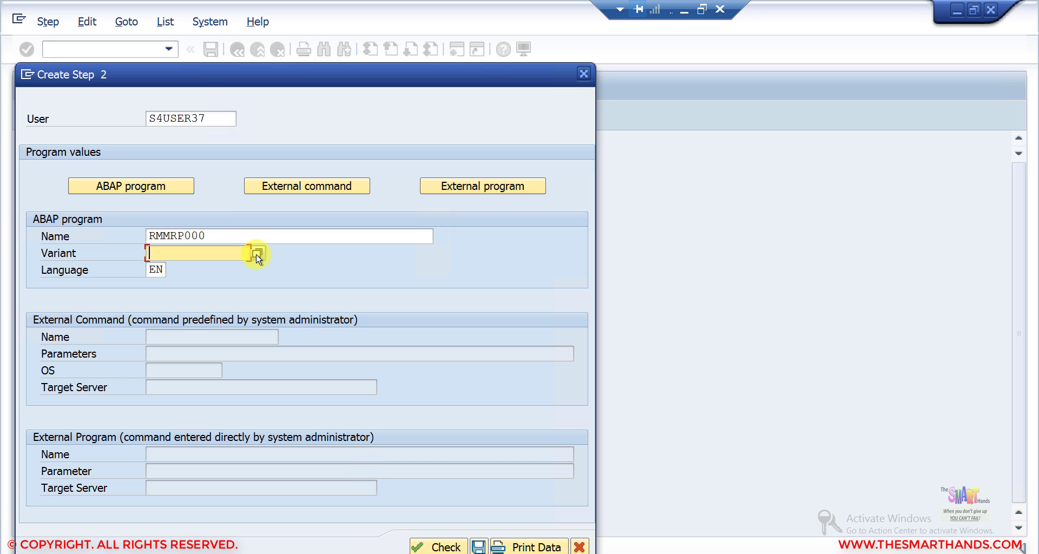
left_click(257, 254)
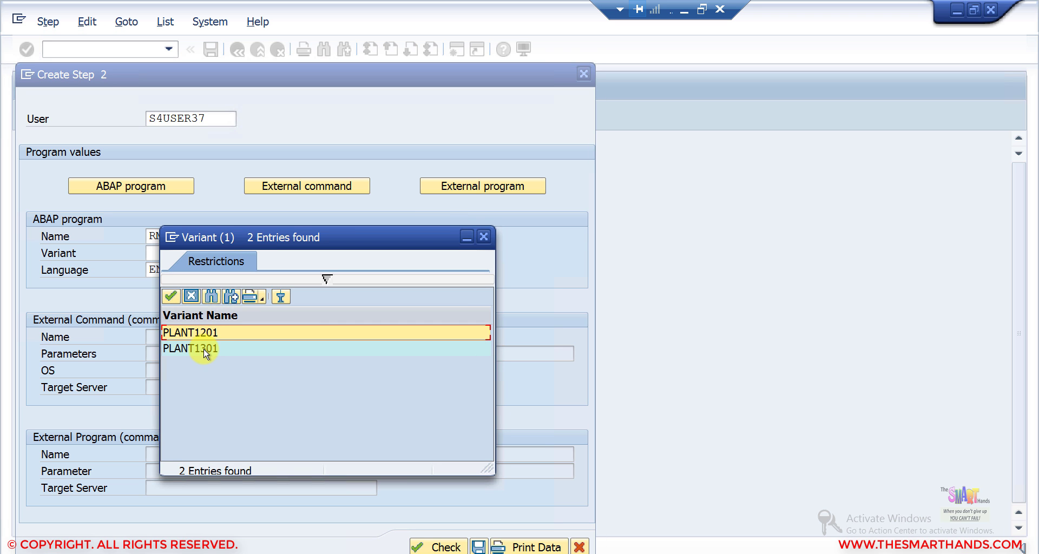
left_click(205, 350)
double_click(205, 349)
left_click(205, 351)
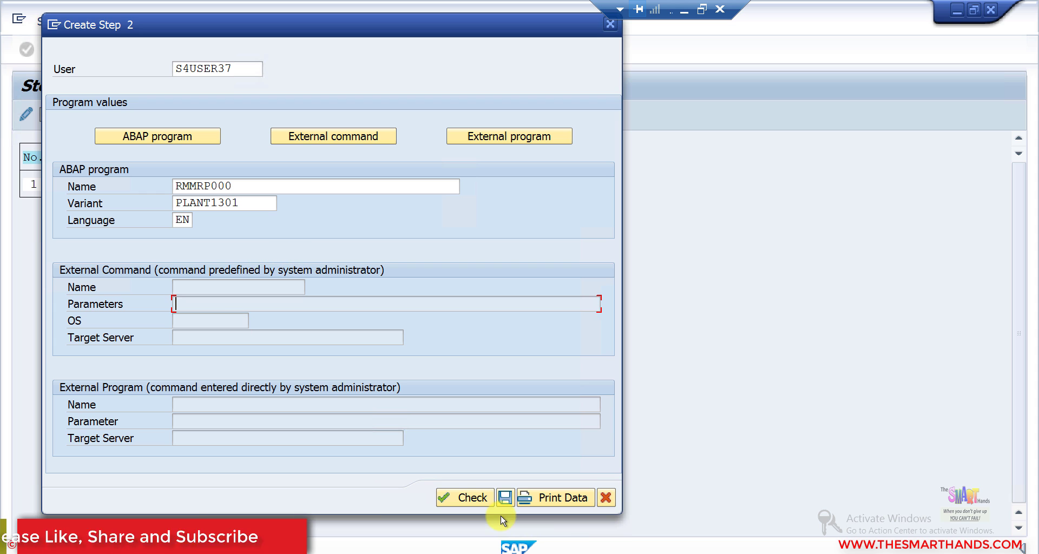
left_click(476, 498)
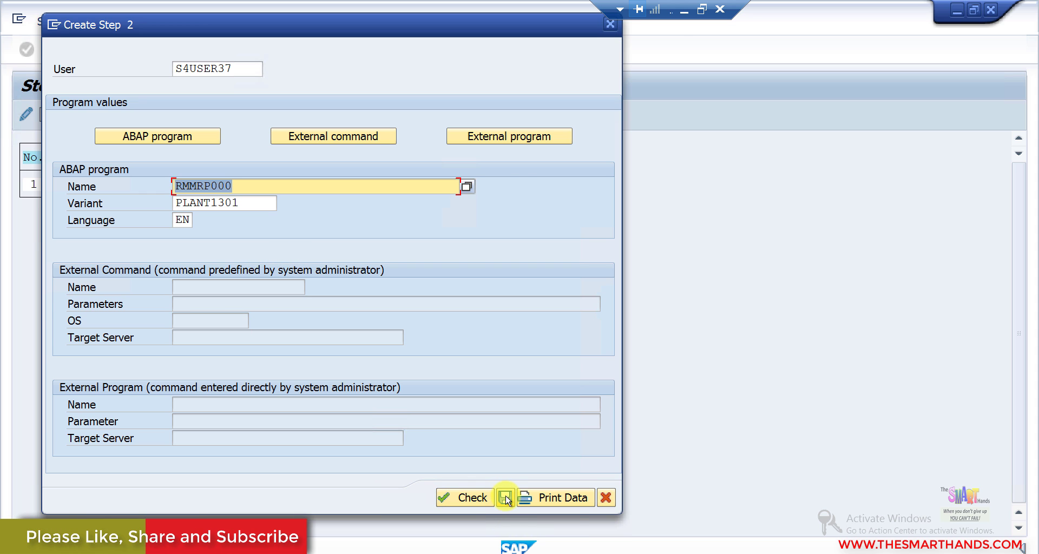
left_click(505, 497)
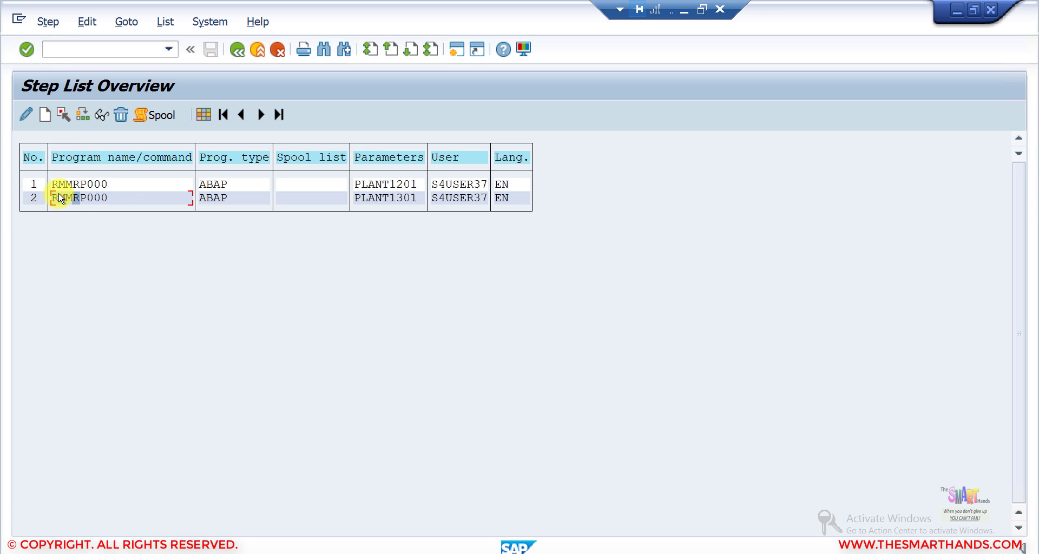
Return to the job definition and apply e-mail notification for jobs with status Completed and Canceled, entering the recipient's e-mail address.
left_click(236, 54)
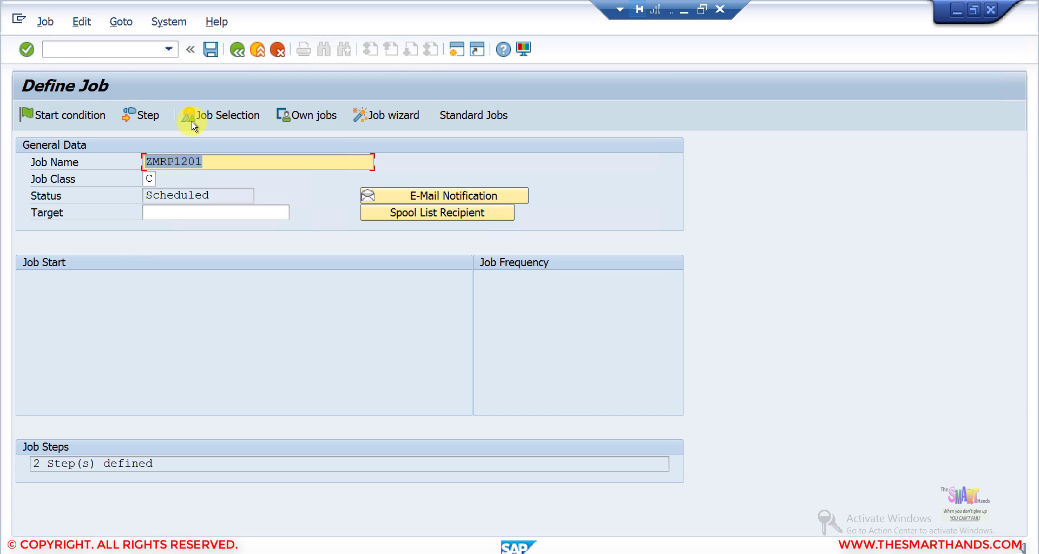
left_click(409, 198)
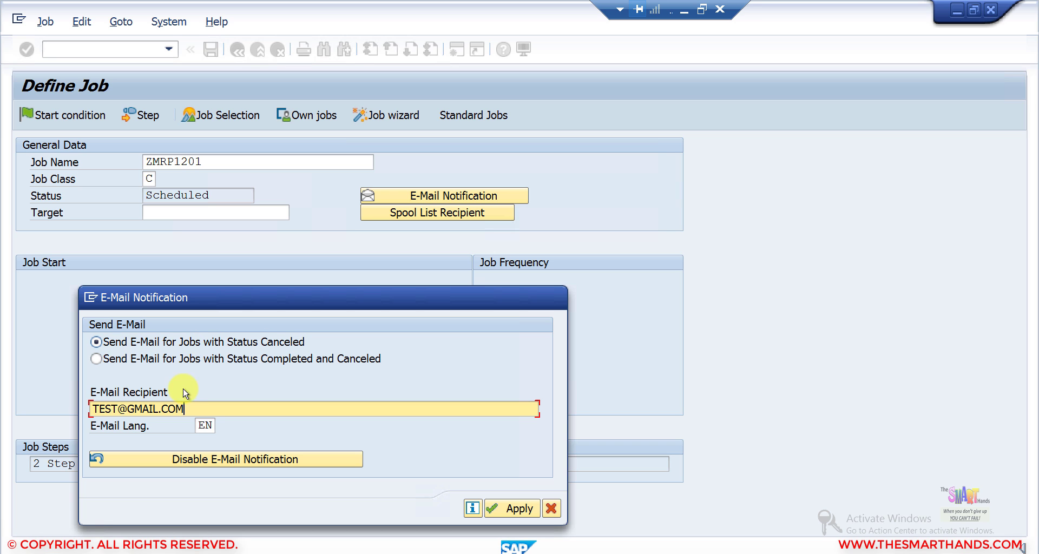
left_click(112, 363)
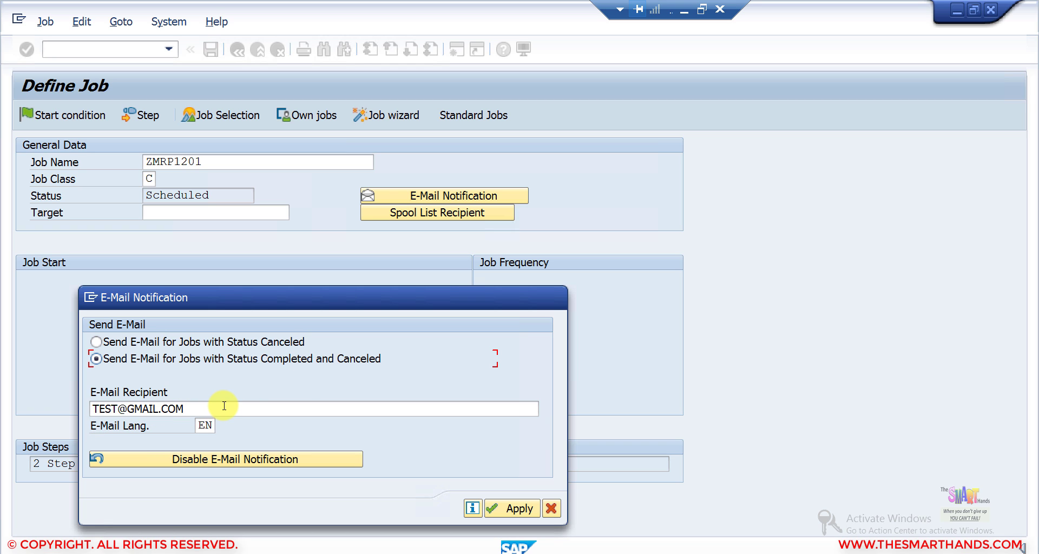
left_click_drag(224, 406, 61, 410)
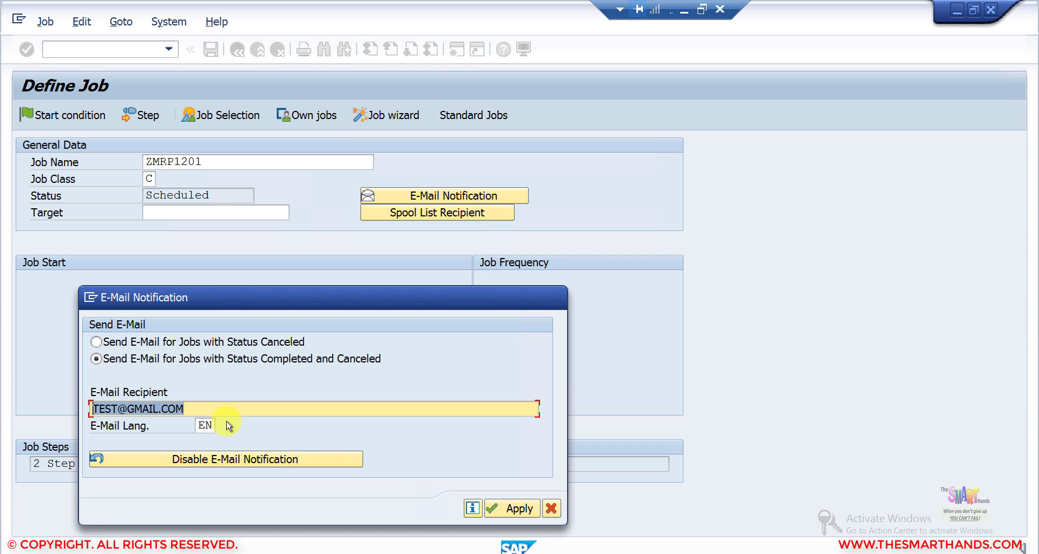
left_click(519, 510)
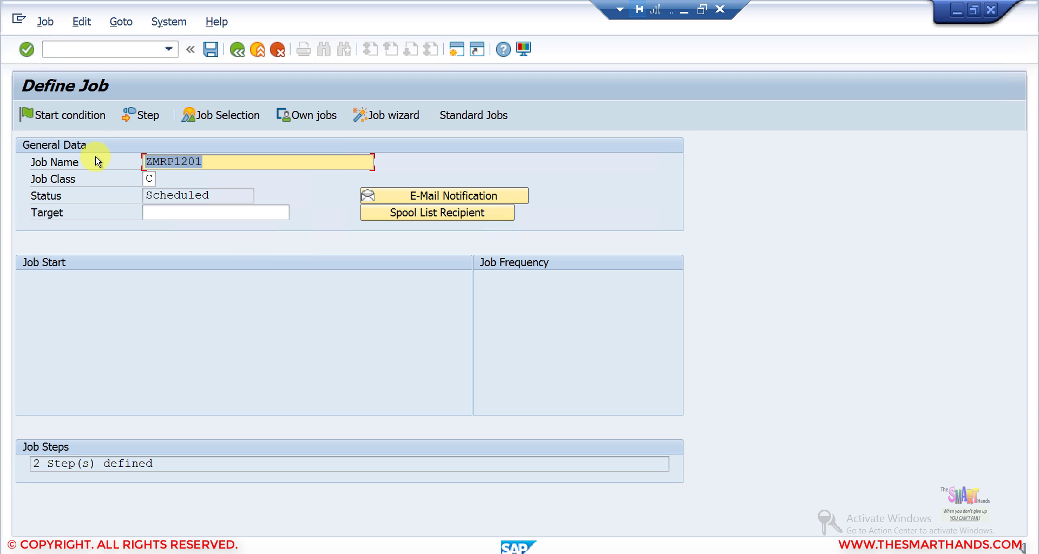
Set the start condition of job ZMRP1201 to Immediate and save the start time.
left_click(74, 118)
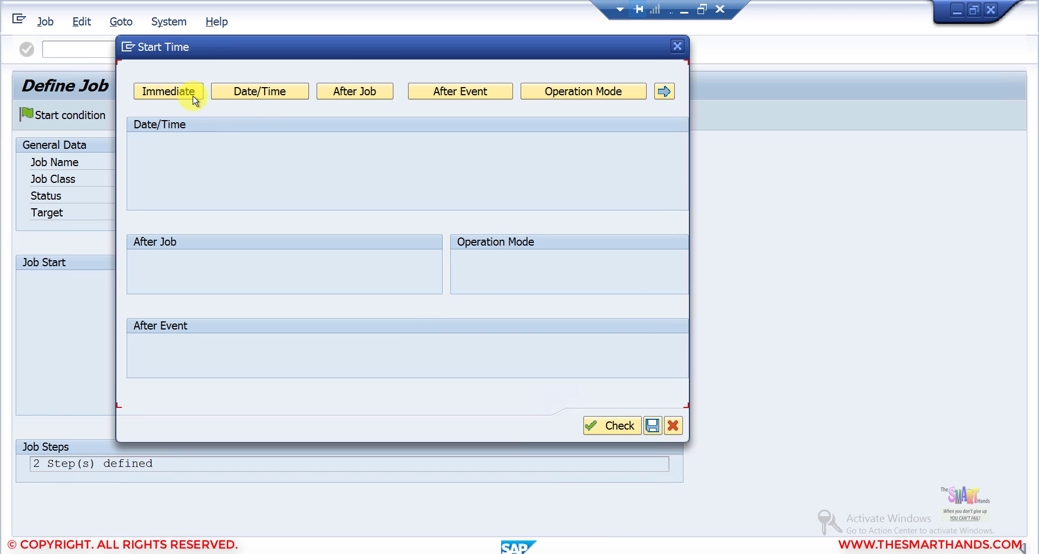
left_click(180, 97)
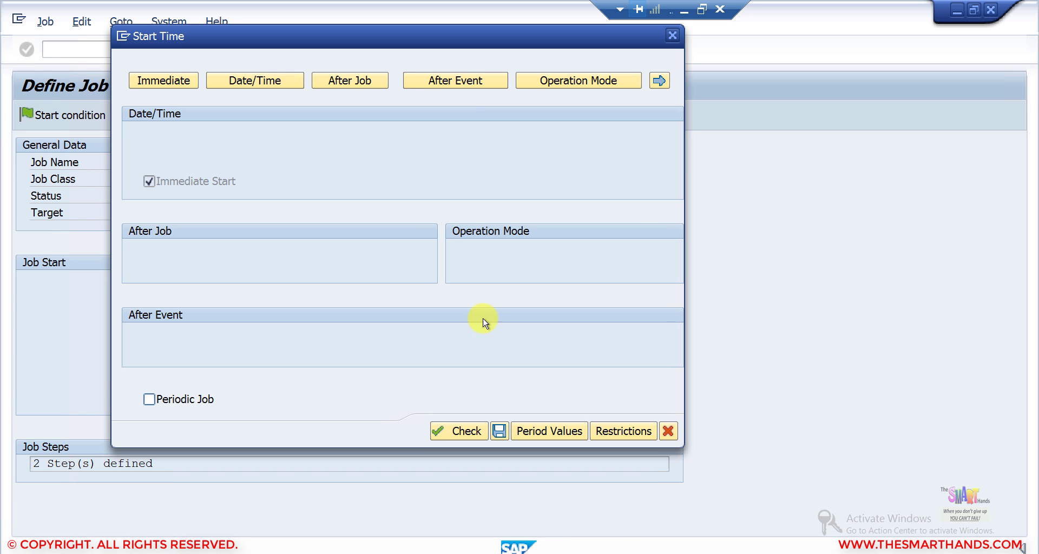
left_click(500, 432)
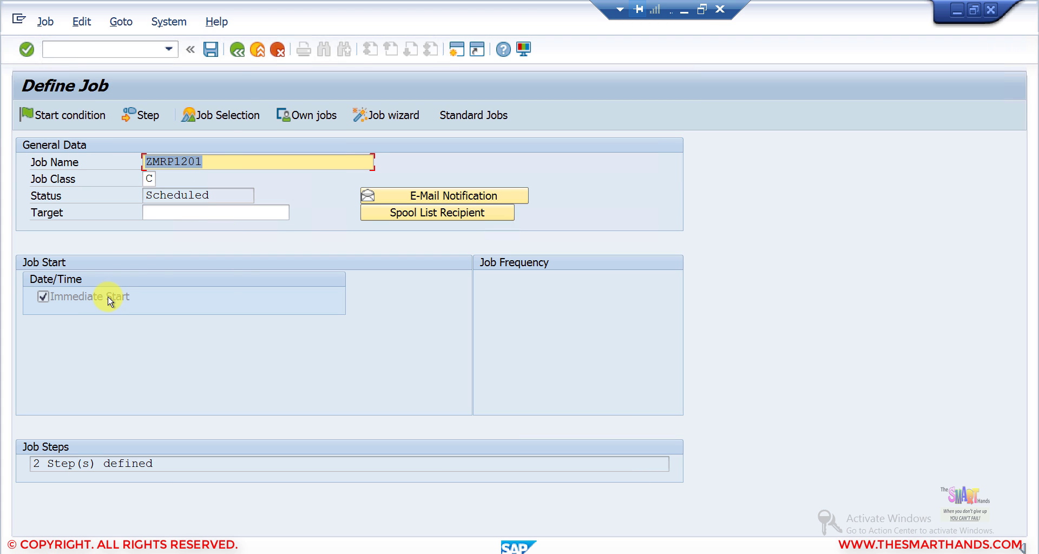
left_click(213, 61)
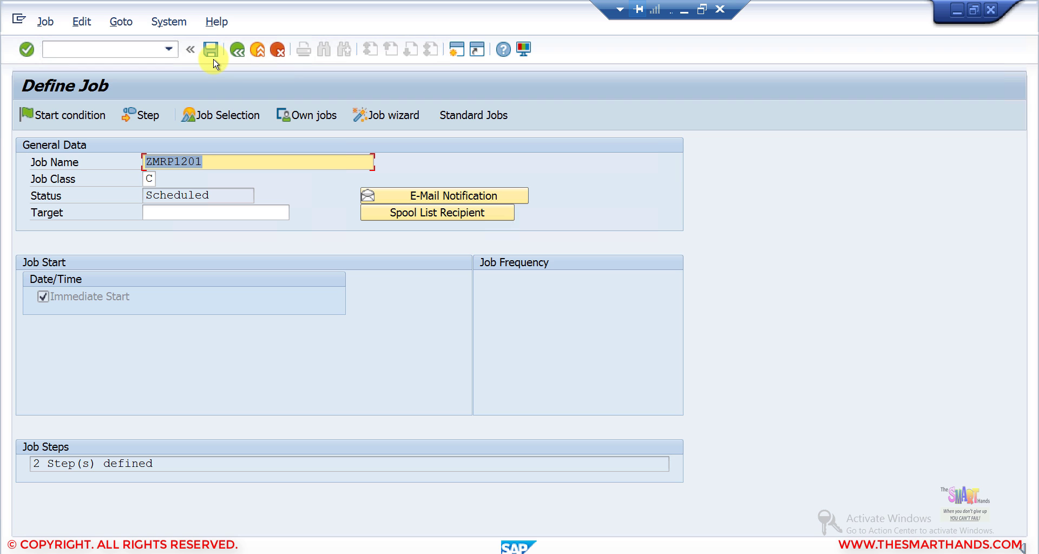
Change the job's start condition to Date/Time with the scheduled start date 08.10.2021.
left_click(63, 127)
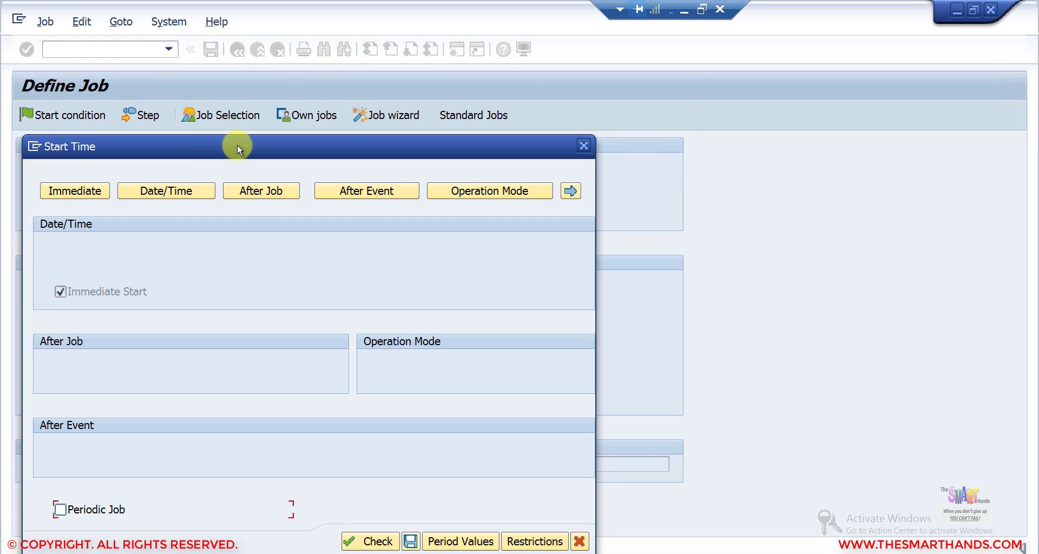
left_click_drag(237, 146, 326, 55)
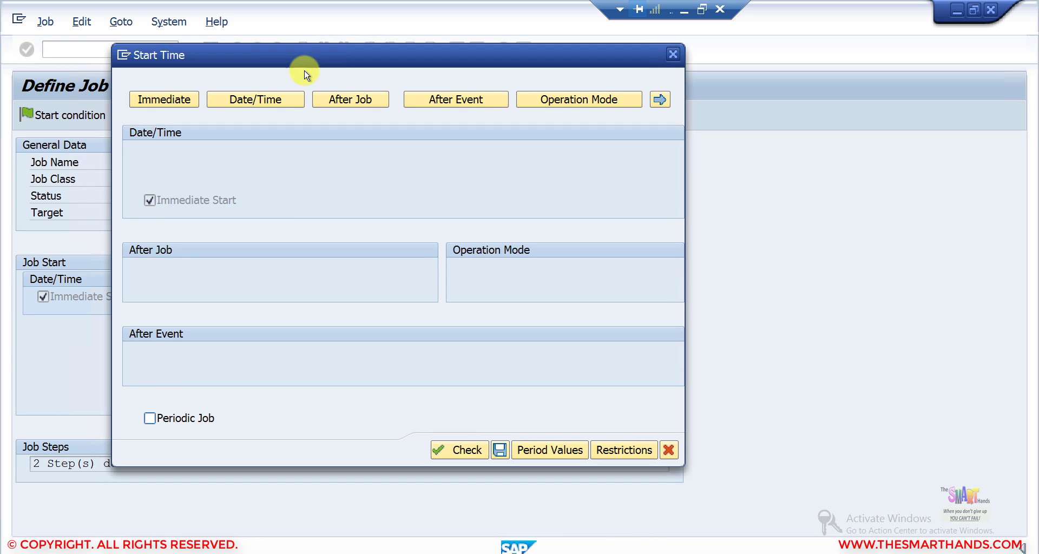
left_click(258, 106)
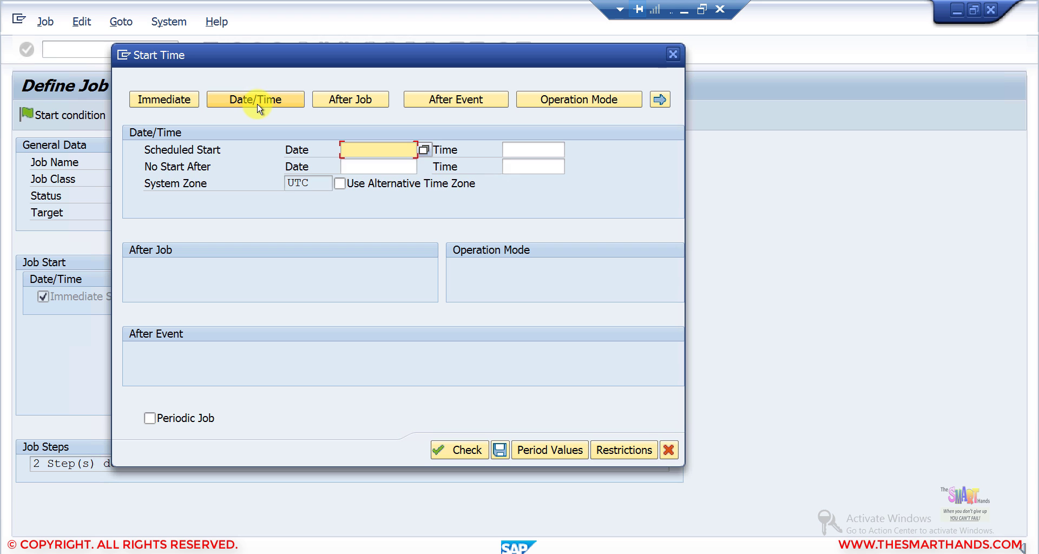
left_click(425, 150)
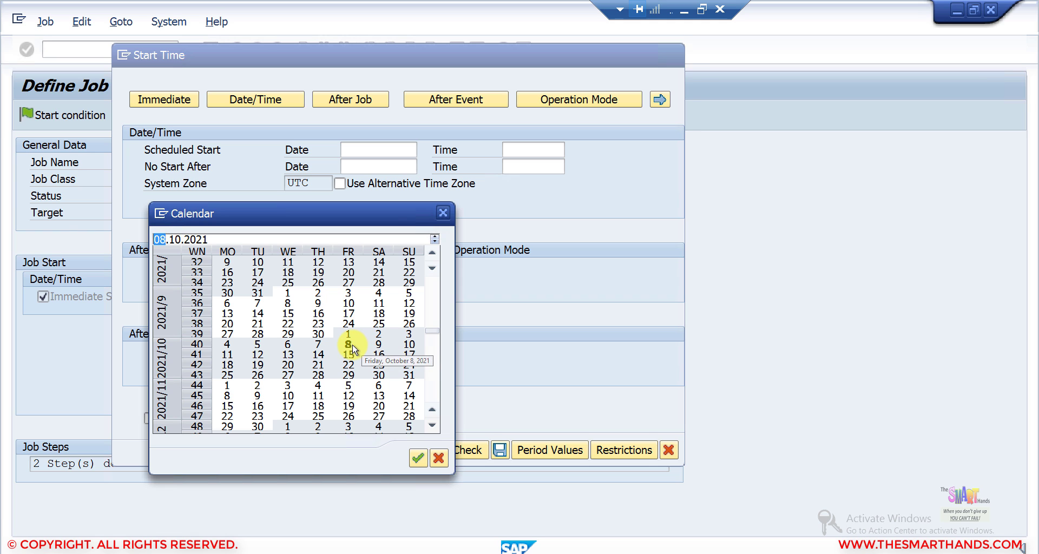
double_click(349, 345)
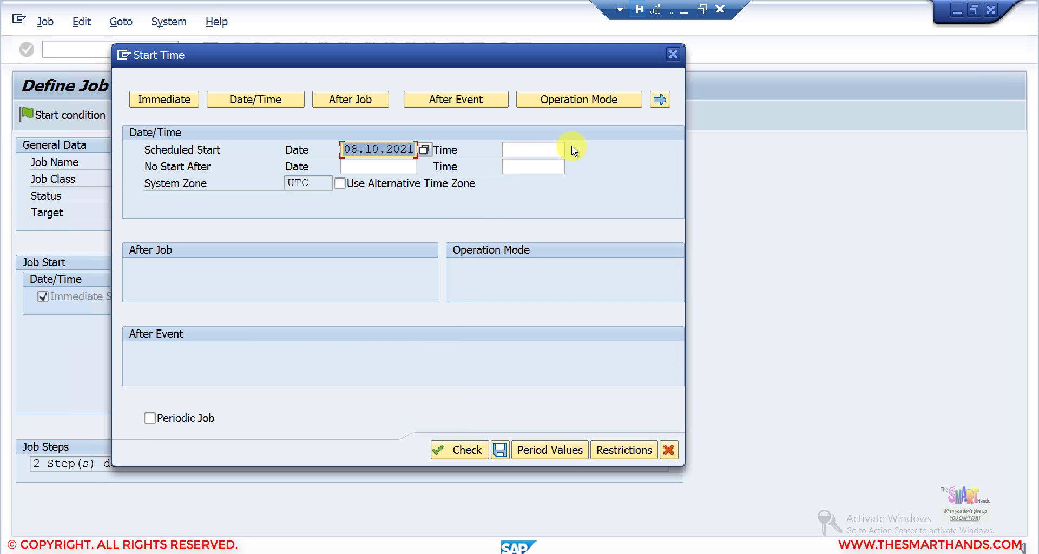
Set the scheduled start time to 24:00:00 and open the job's period values.
left_click(558, 150)
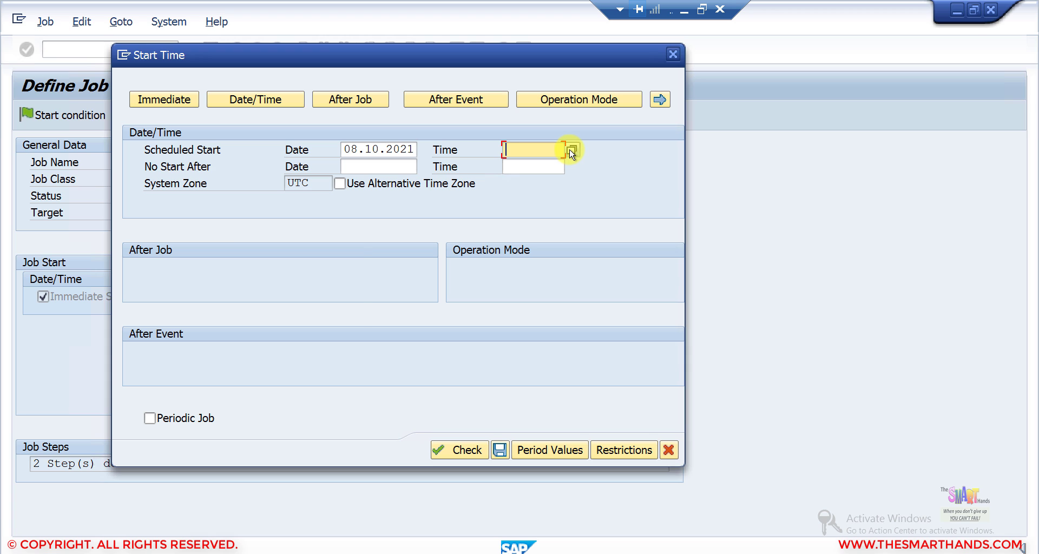
left_click(572, 149)
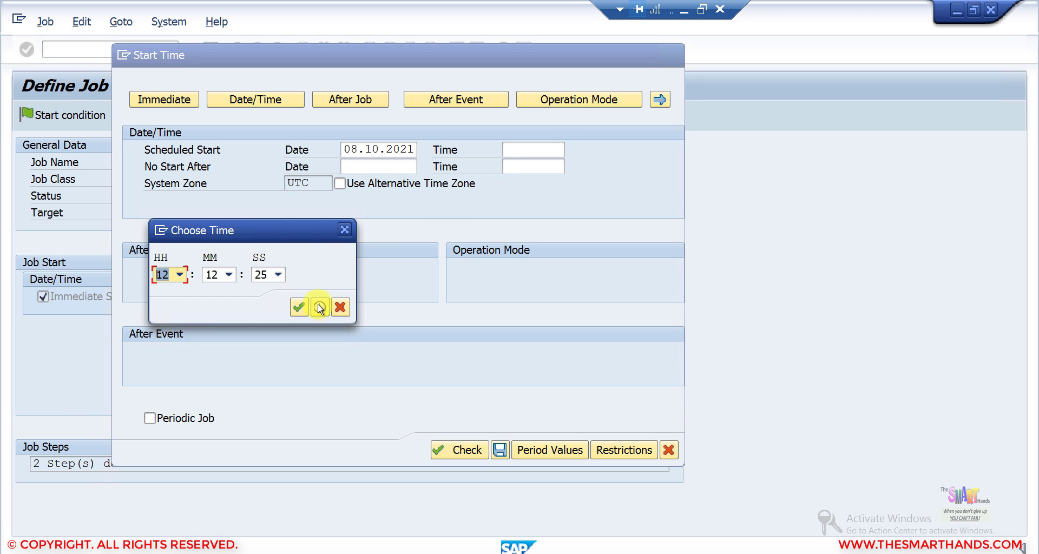
left_click(320, 307)
left_click(179, 274)
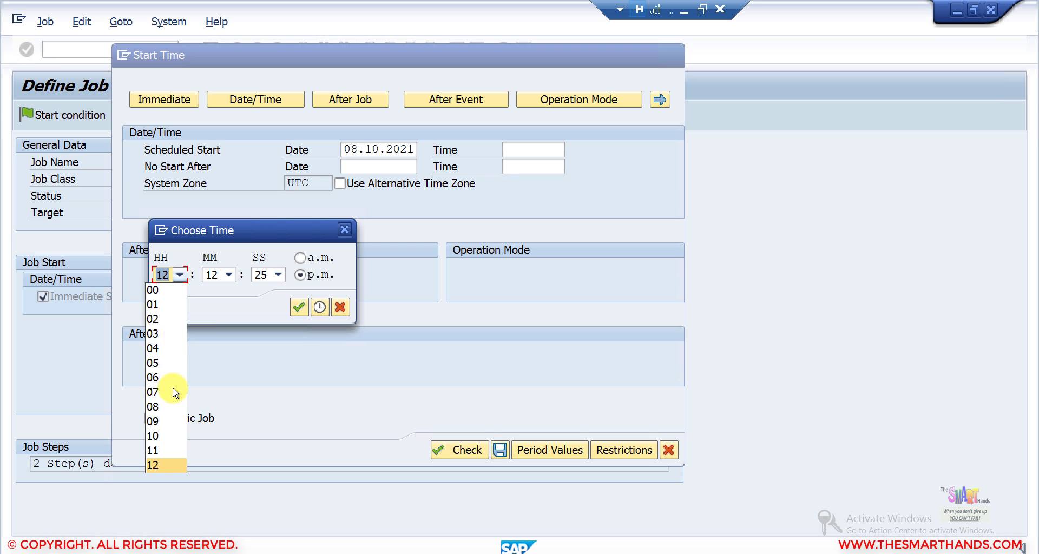
left_click(162, 290)
left_click(229, 275)
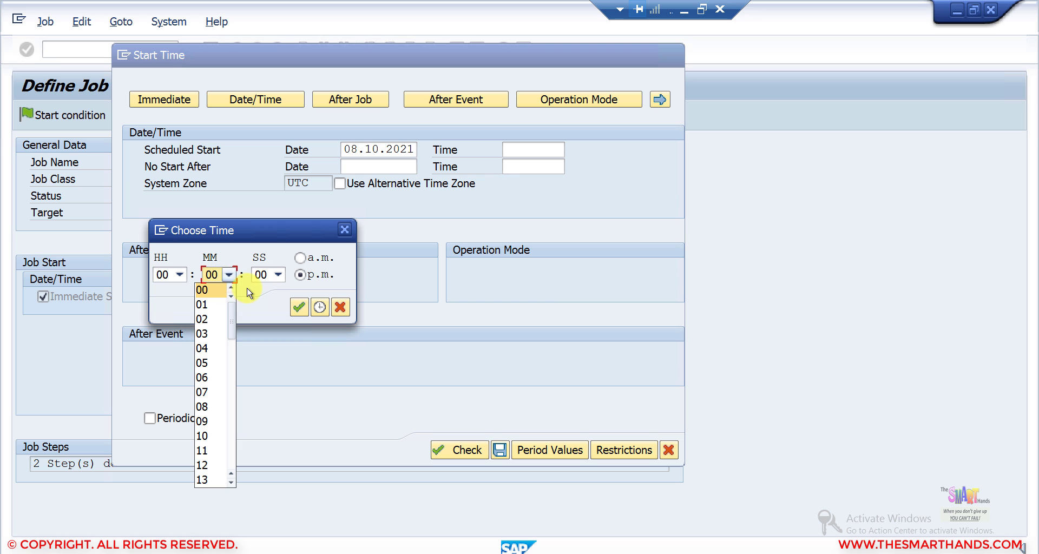
left_click(213, 290)
left_click(298, 307)
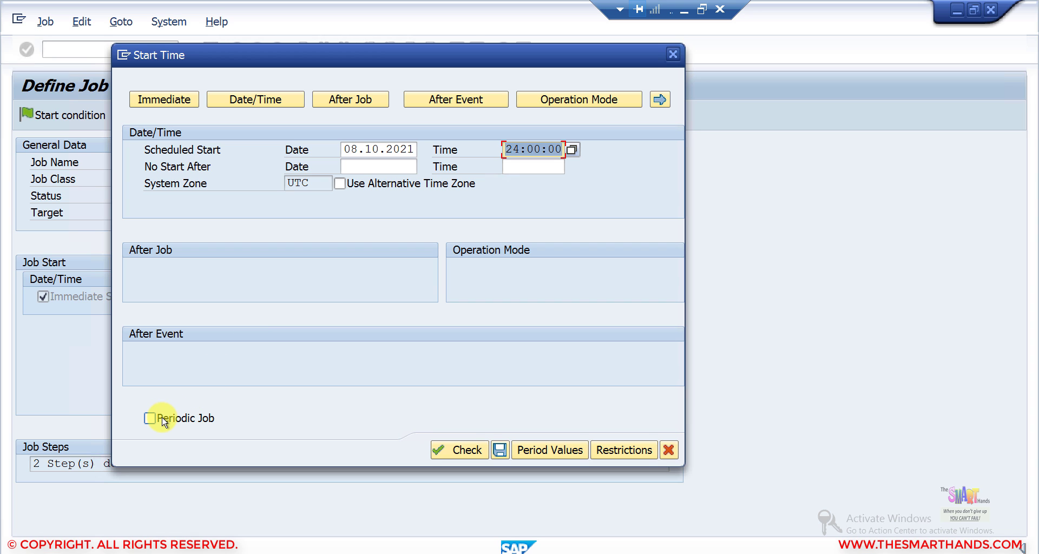
left_click(552, 450)
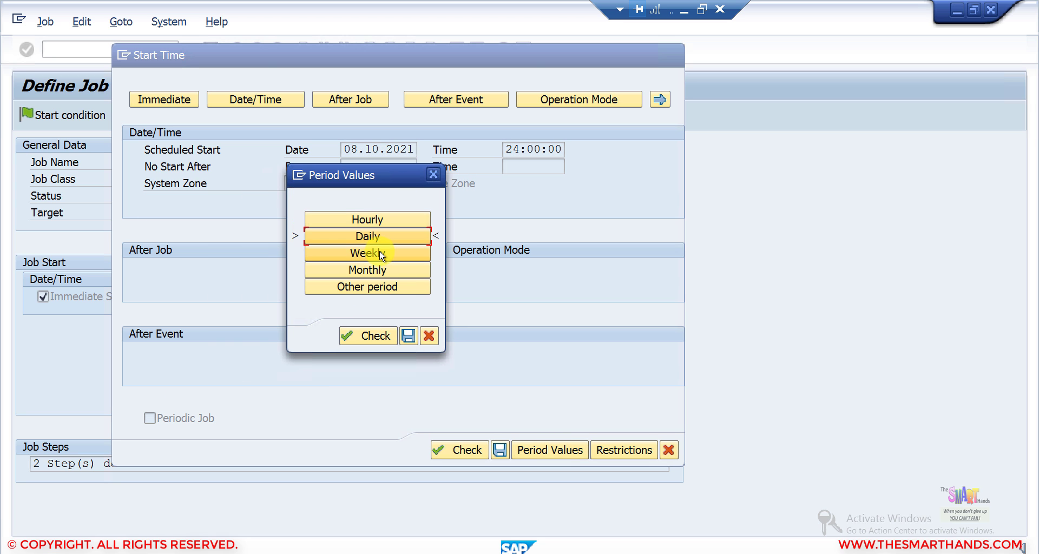
left_click(382, 284)
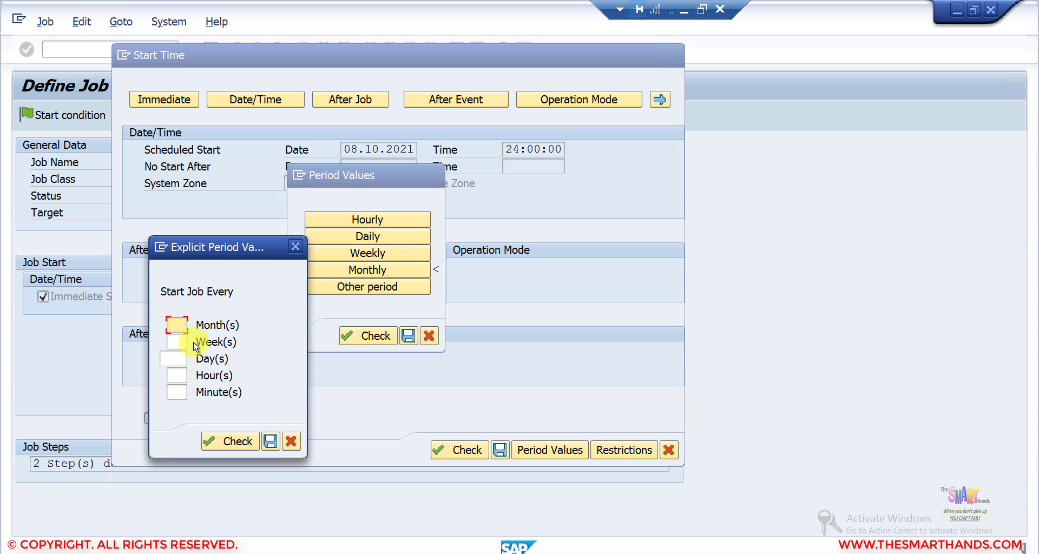
left_click(176, 392)
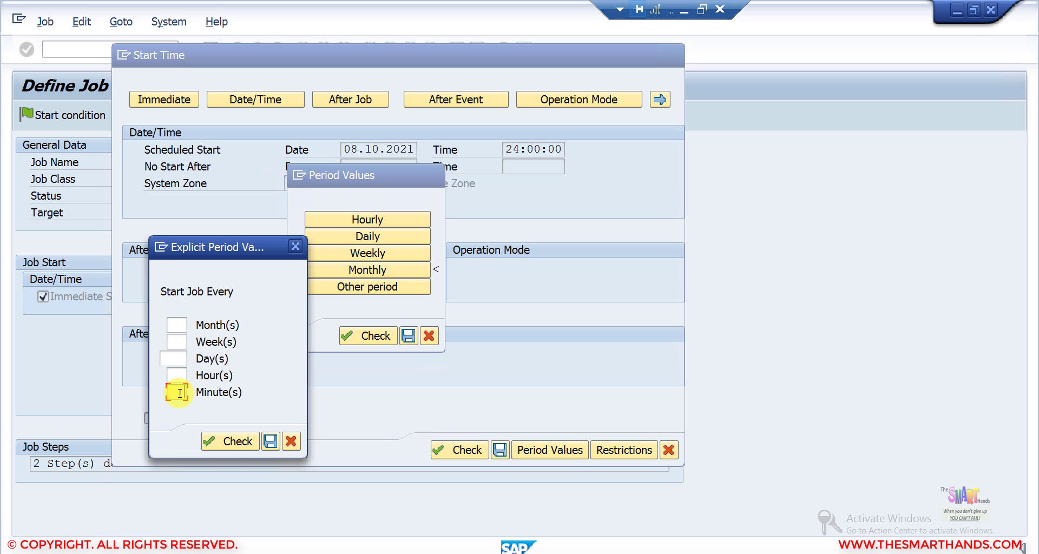
left_click(179, 322)
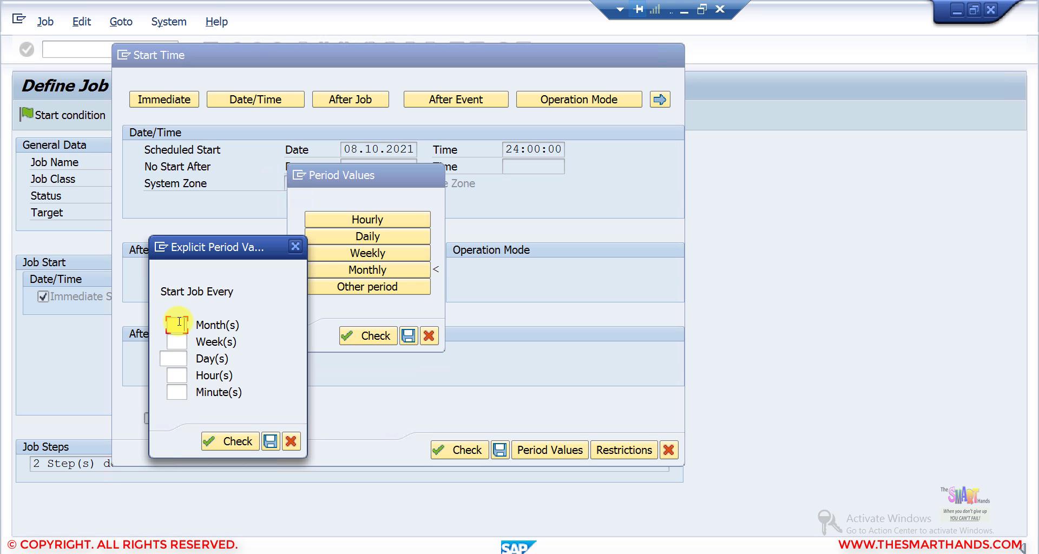
left_click(177, 341)
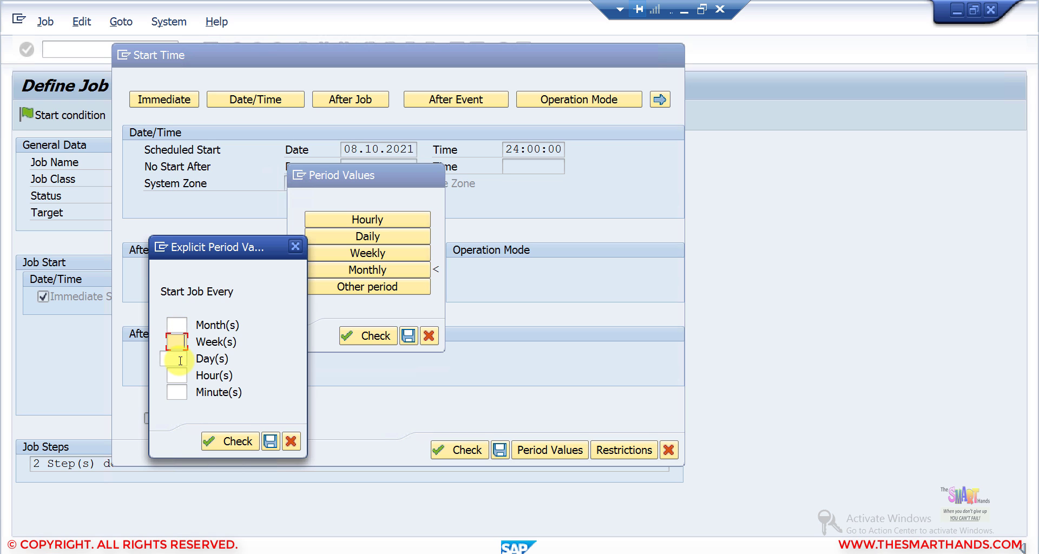
left_click(180, 360)
left_click(180, 375)
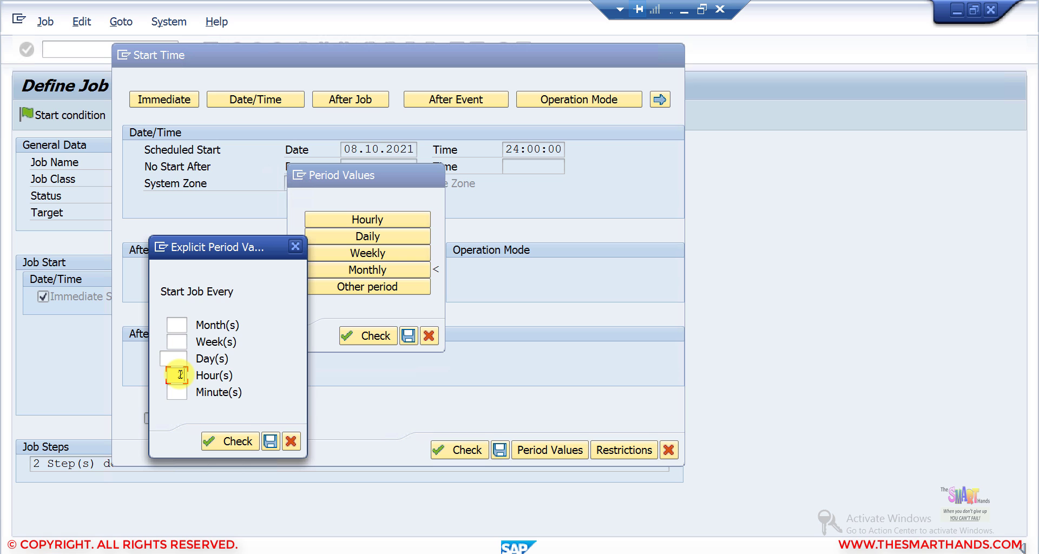
type("2")
left_click(180, 391)
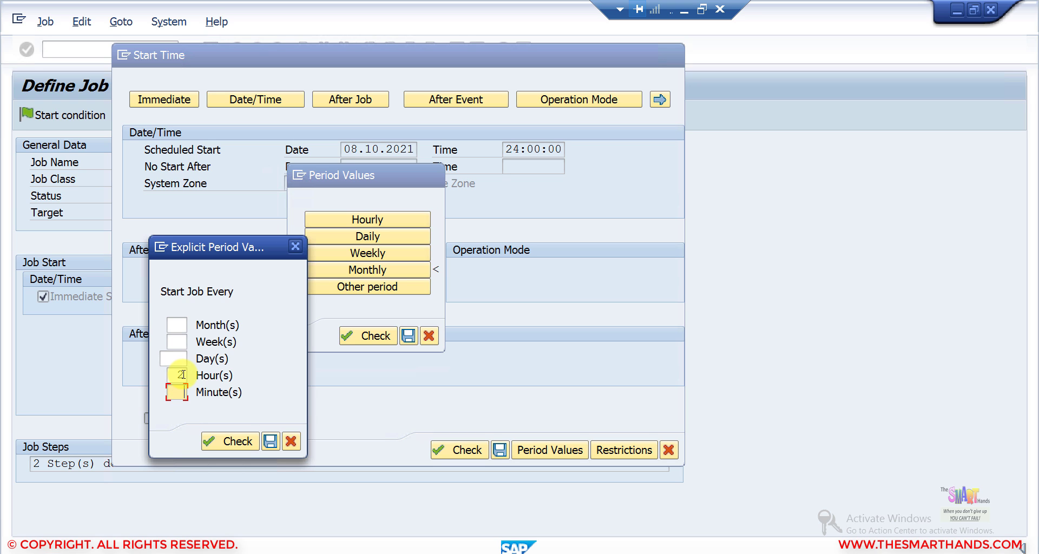
left_click(182, 374)
left_click(182, 391)
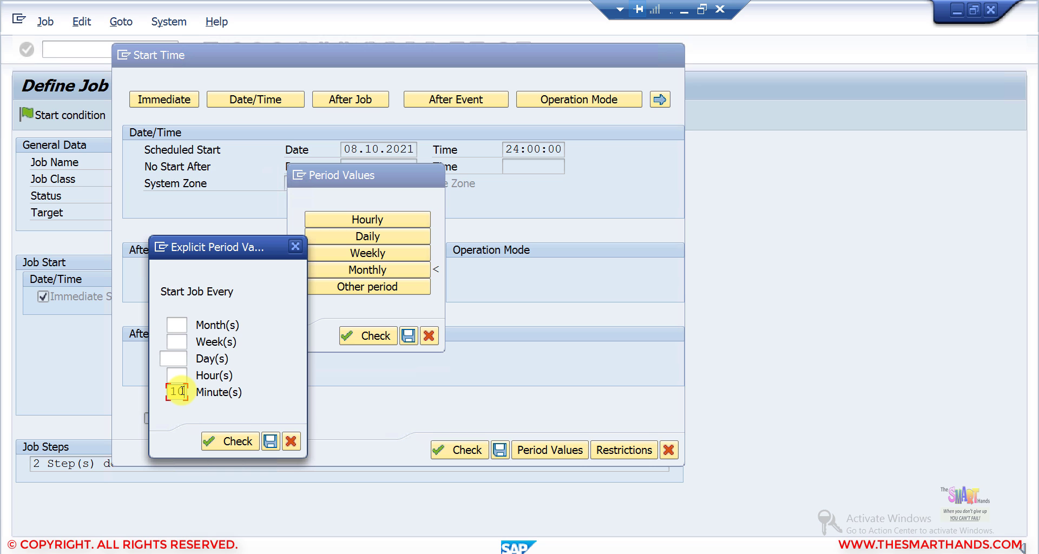
left_click(291, 442)
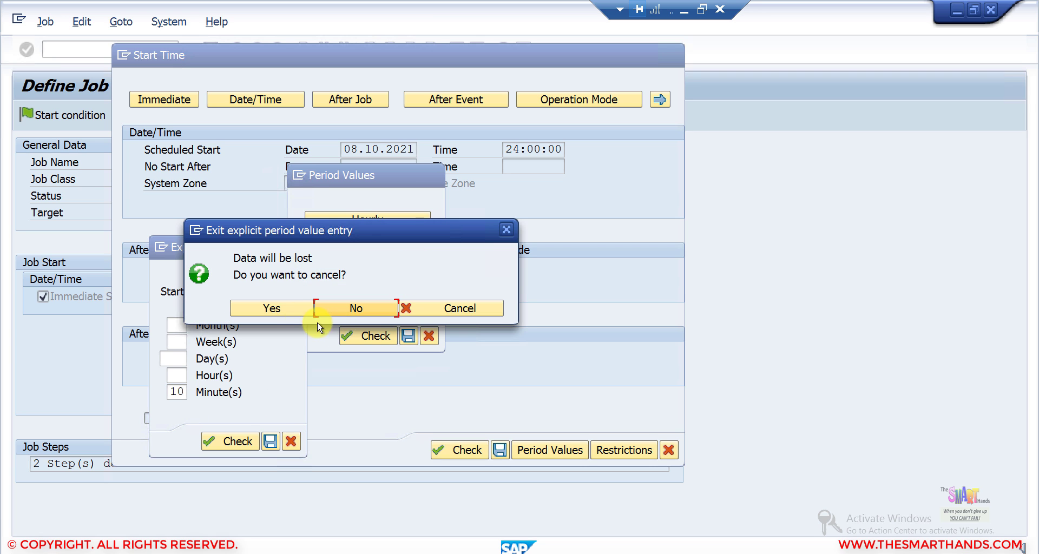
left_click(299, 315)
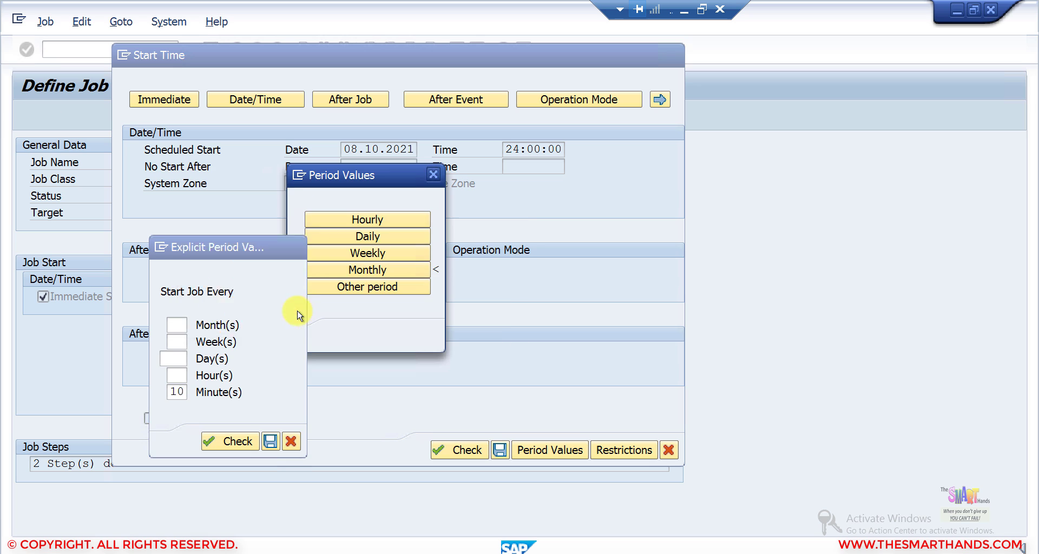
Make the job periodic with a daily period, then check and save the period values.
left_click(383, 237)
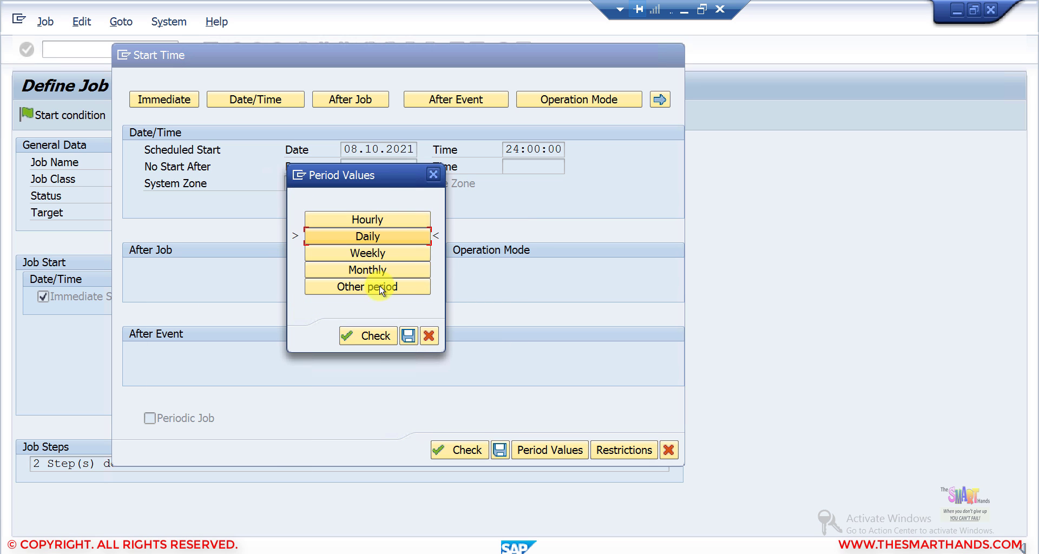
left_click(381, 344)
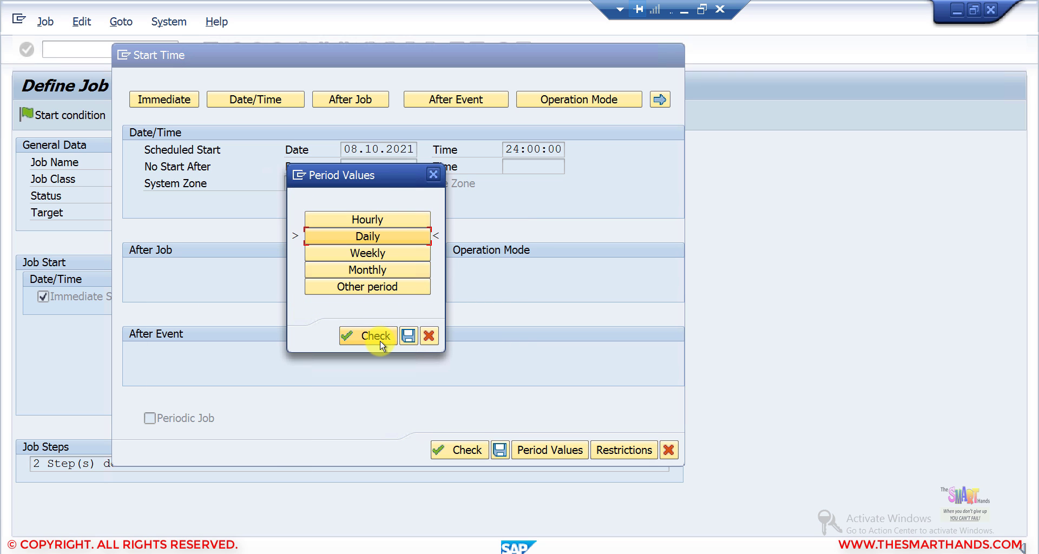
left_click(408, 337)
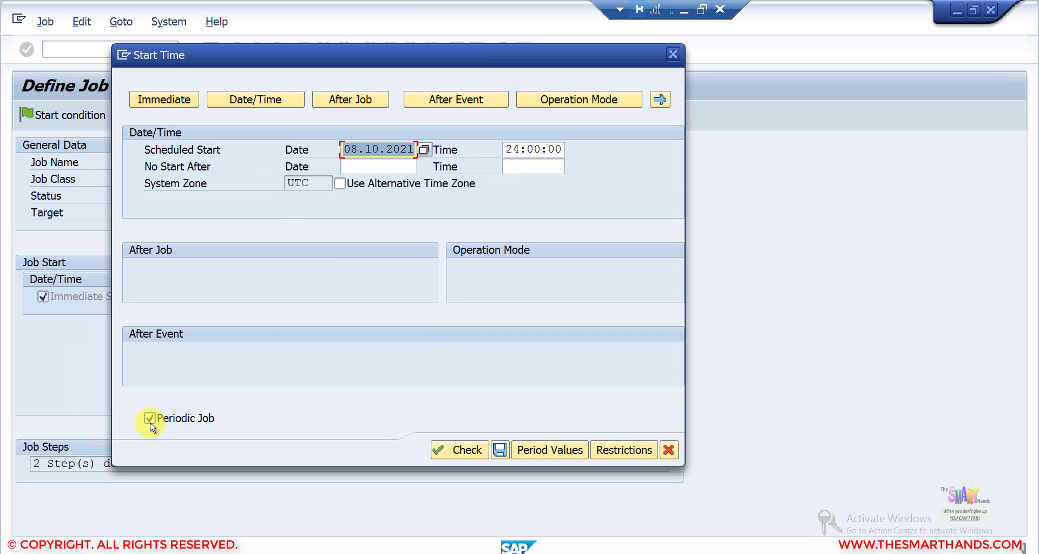
left_click(544, 454)
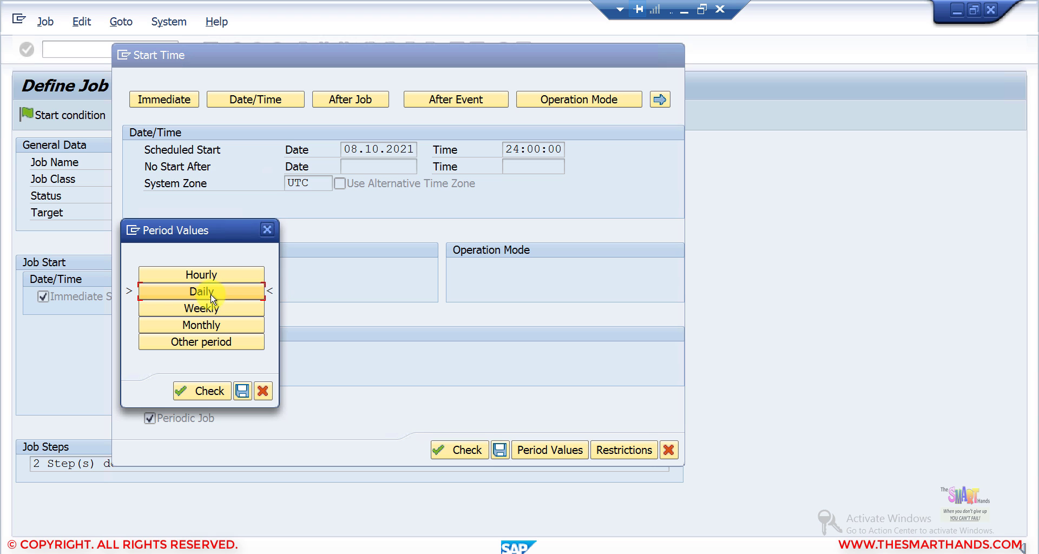
left_click(267, 230)
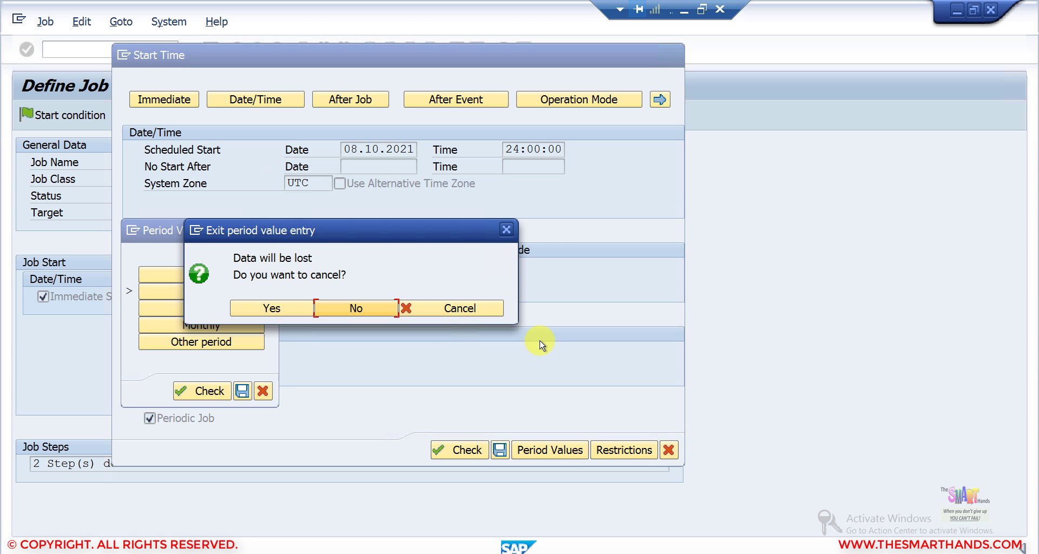
left_click(402, 313)
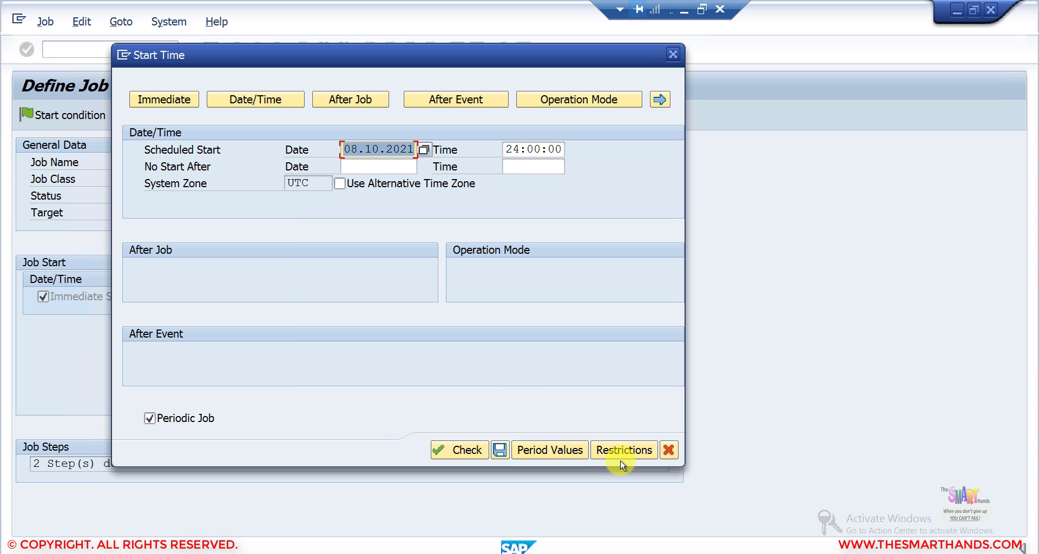
Open the job's start date restrictions and assign factory calendar US (USA).
left_click(625, 452)
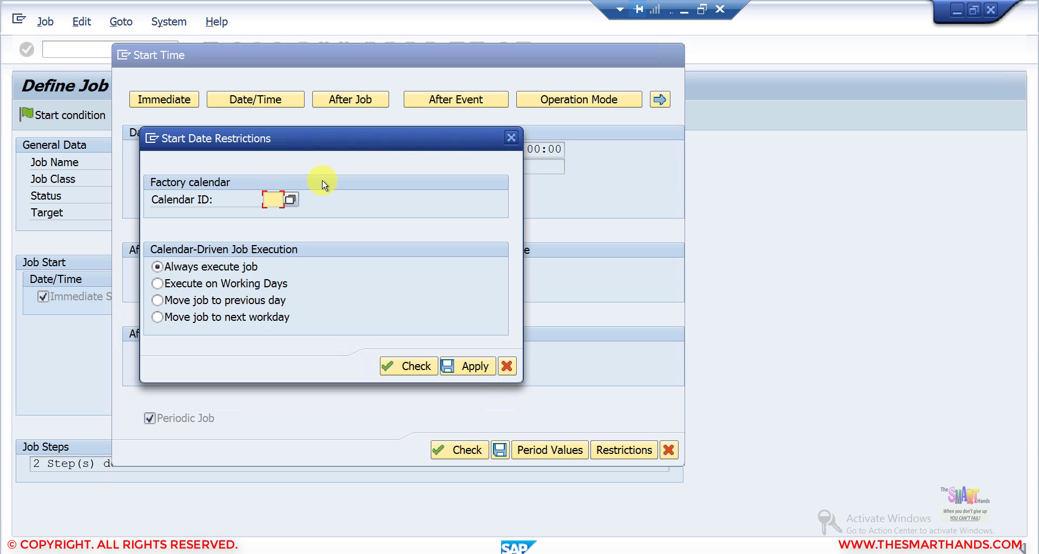
left_click(290, 200)
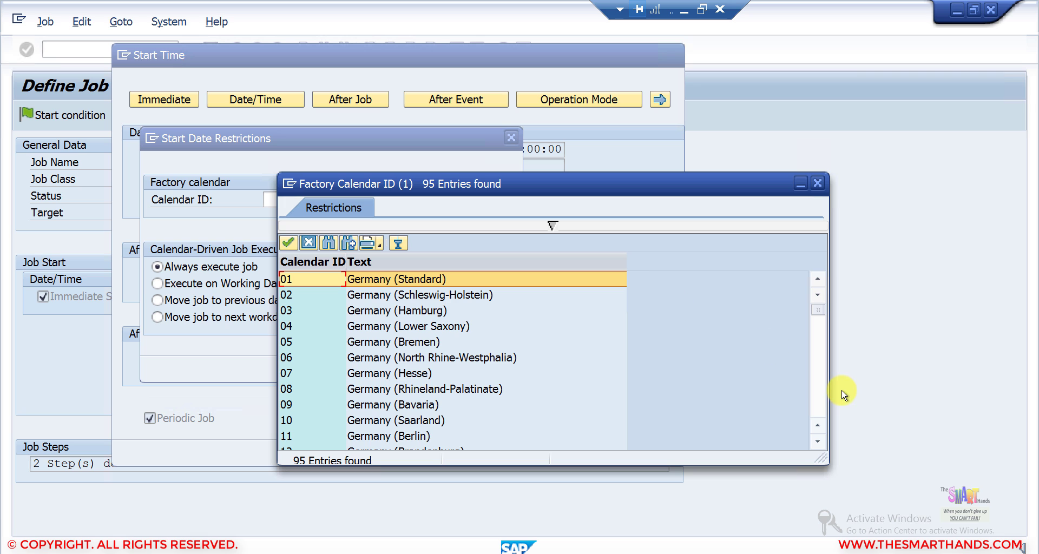
scroll(821, 390, "down", 10)
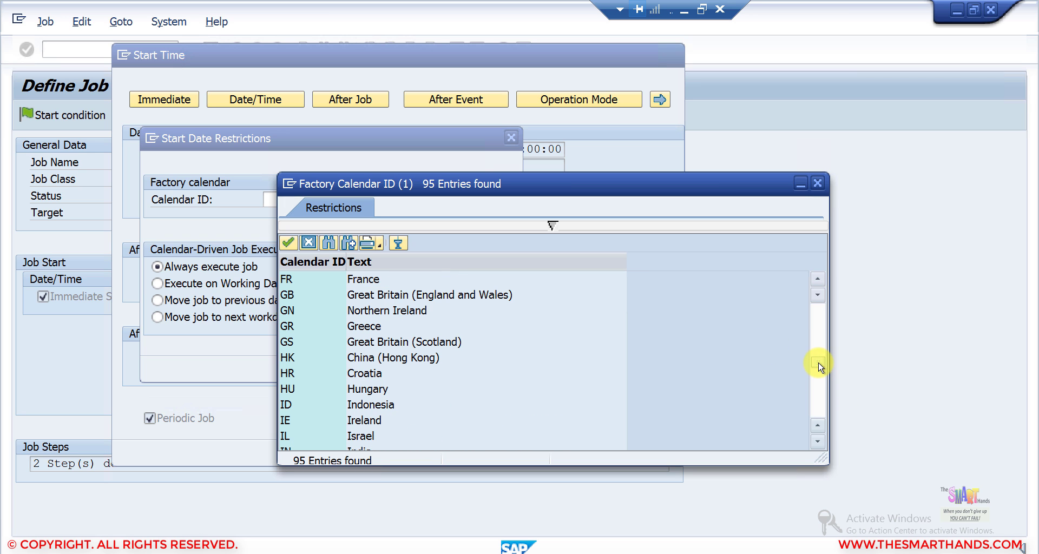
scroll(820, 420, "down", 5)
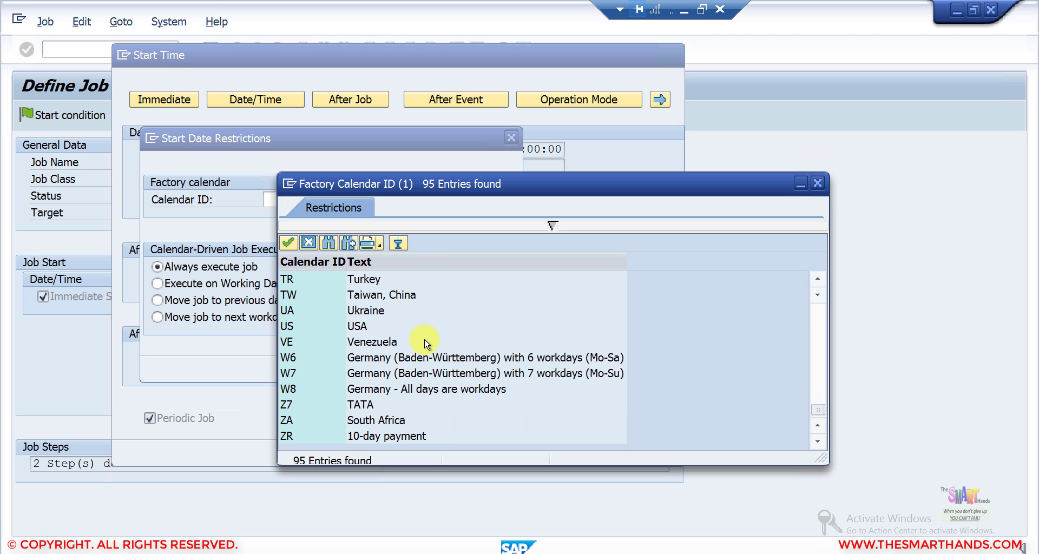
double_click(381, 330)
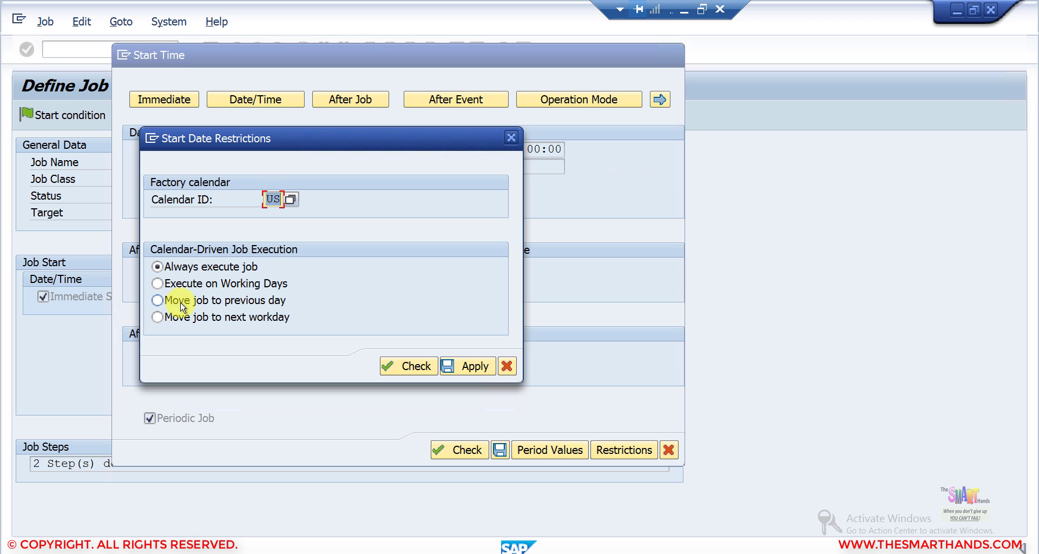
Restrict the job to Execute on Working Days, then check and apply the start date restrictions.
left_click(162, 299)
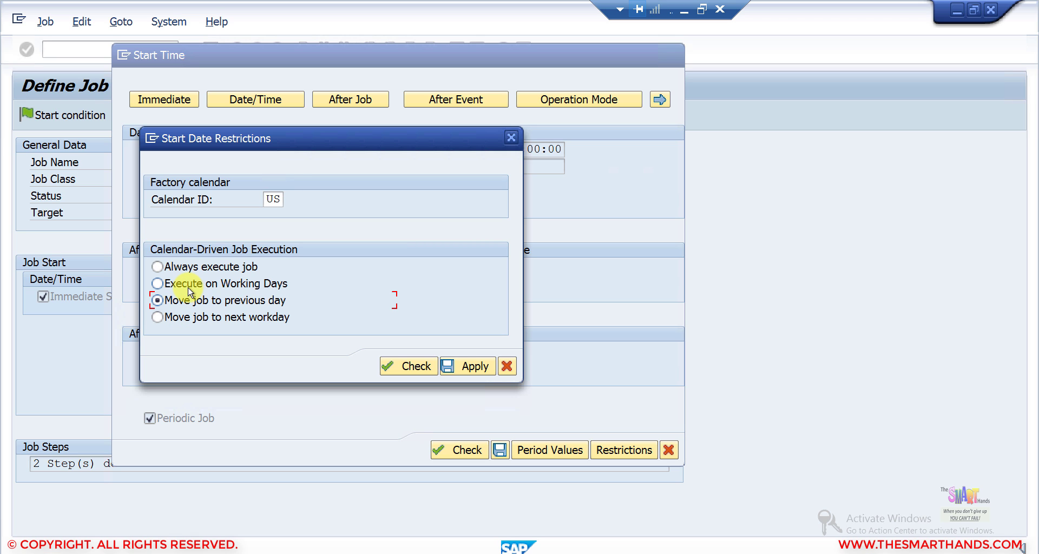
left_click(184, 285)
left_click_drag(268, 198, 291, 198)
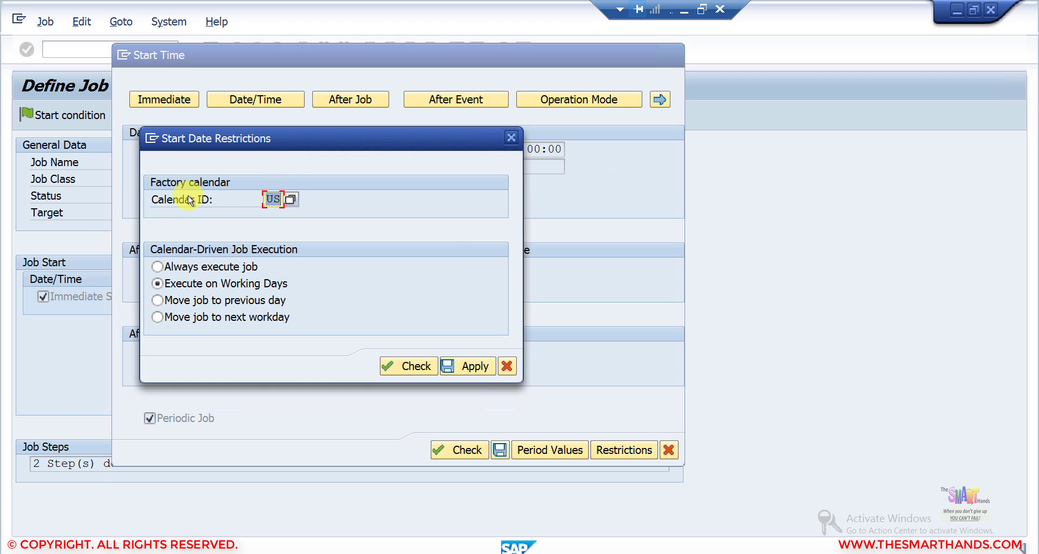
left_click(415, 368)
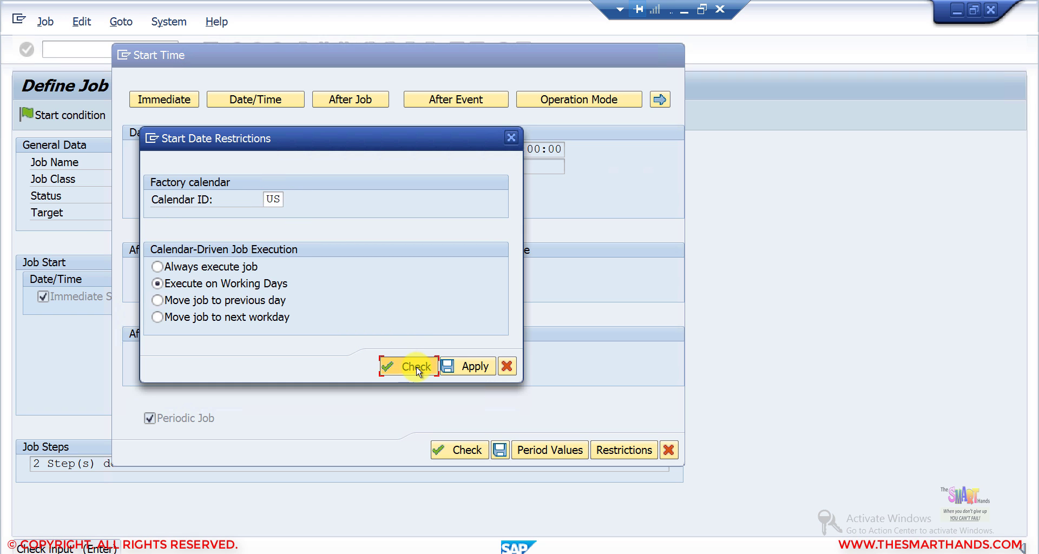
left_click(472, 368)
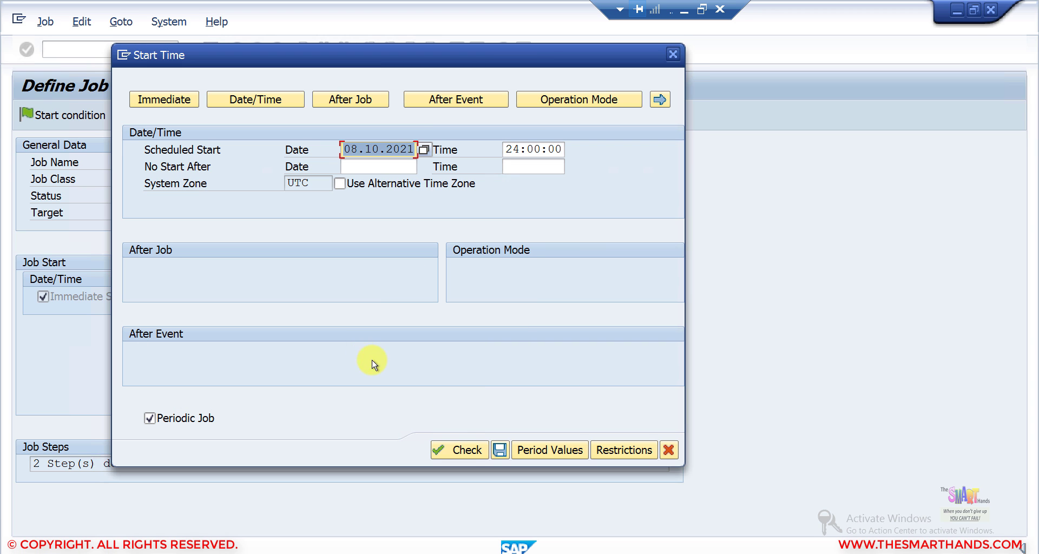
Check and save the start time, then review the job's planned start date, time and frequency.
left_click(470, 449)
left_click(500, 452)
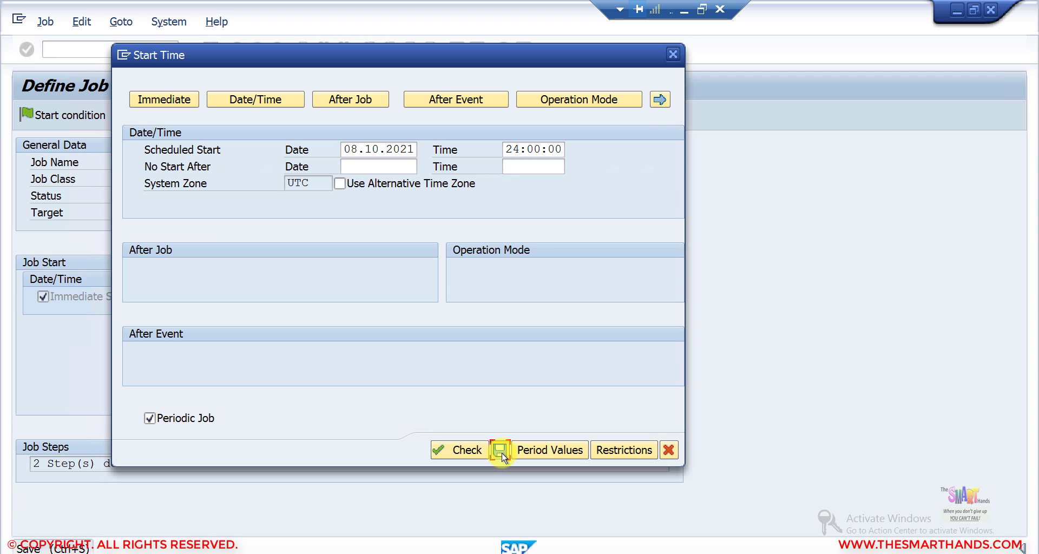
left_click(536, 279)
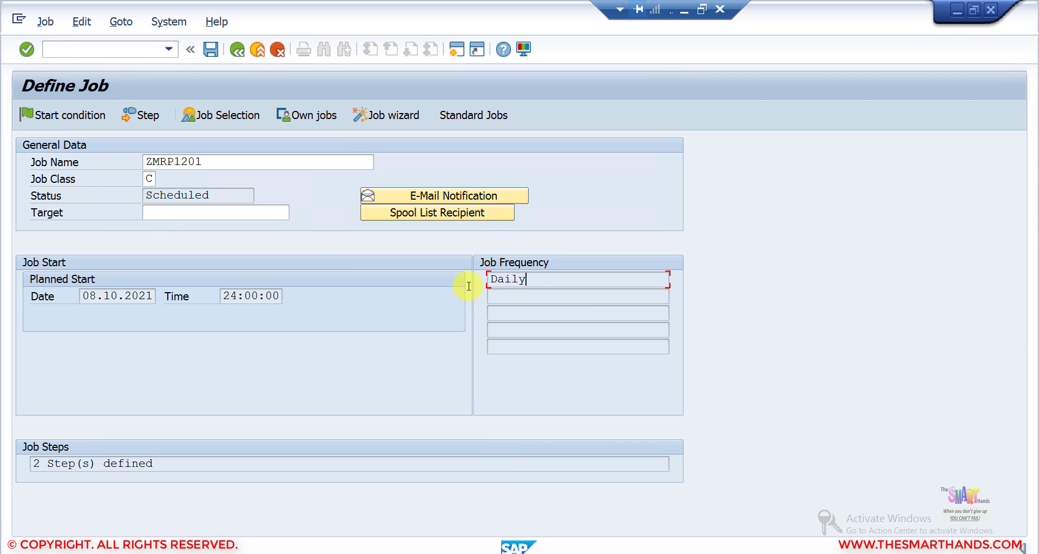
left_click(97, 296)
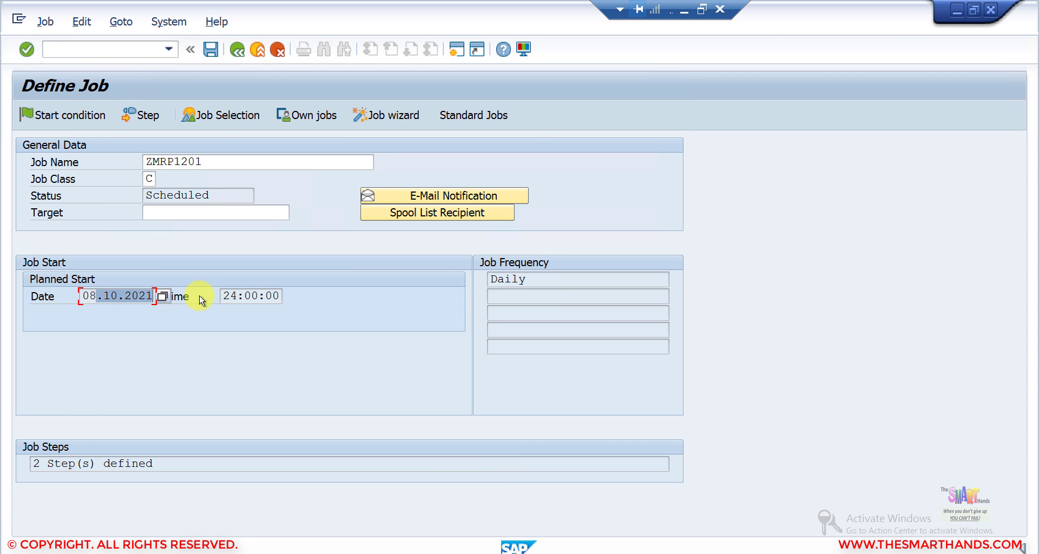
left_click_drag(224, 295, 260, 295)
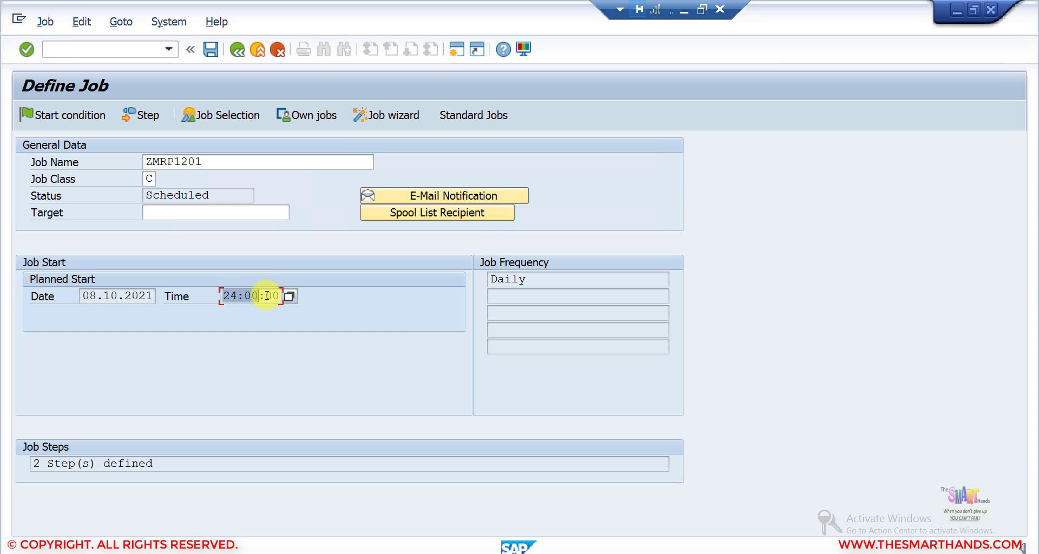
left_click_drag(97, 296, 162, 303)
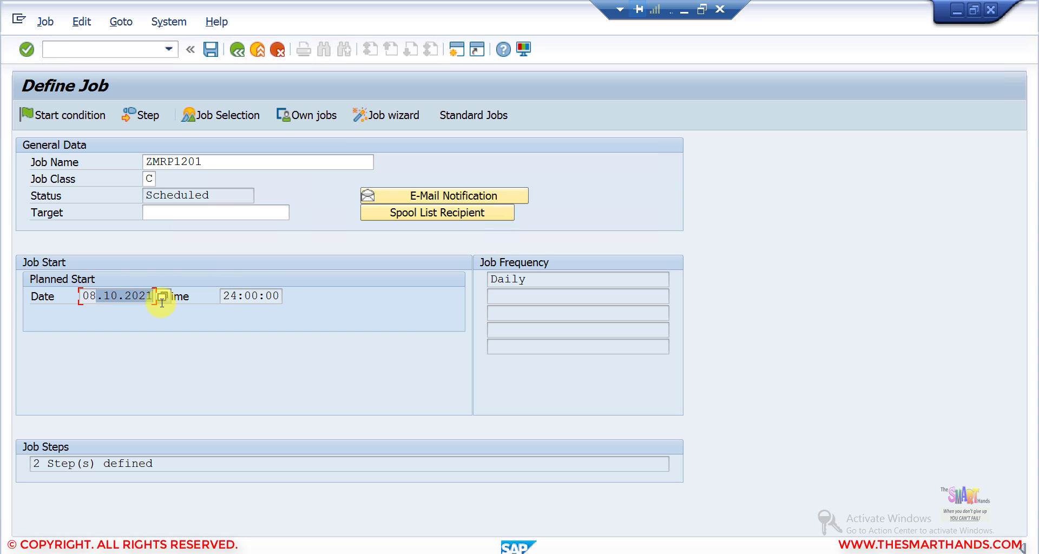
Switch the start condition of the periodic job to Immediate and save job ZMRP1201.
left_click(92, 120)
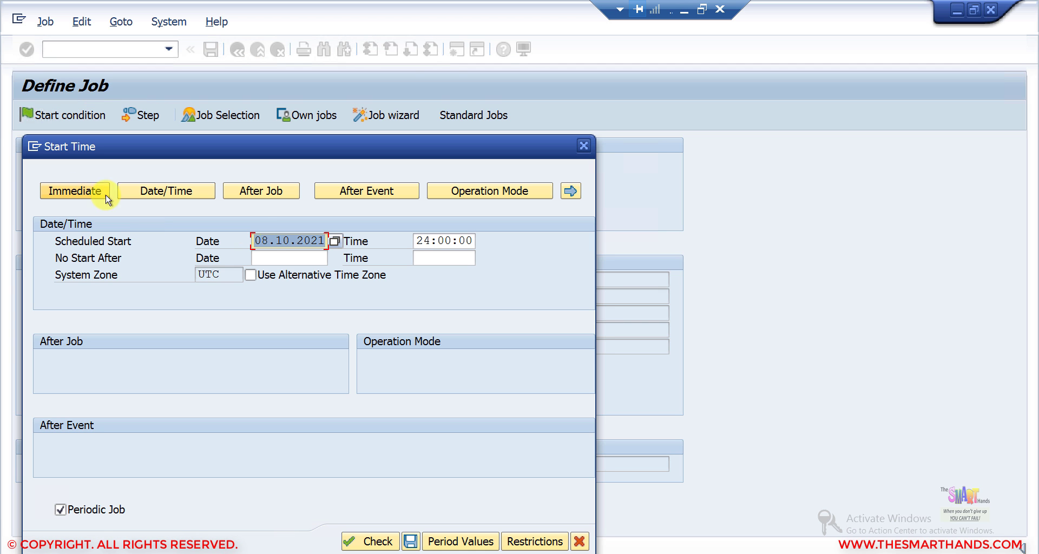
left_click(88, 190)
left_click_drag(351, 157, 383, 30)
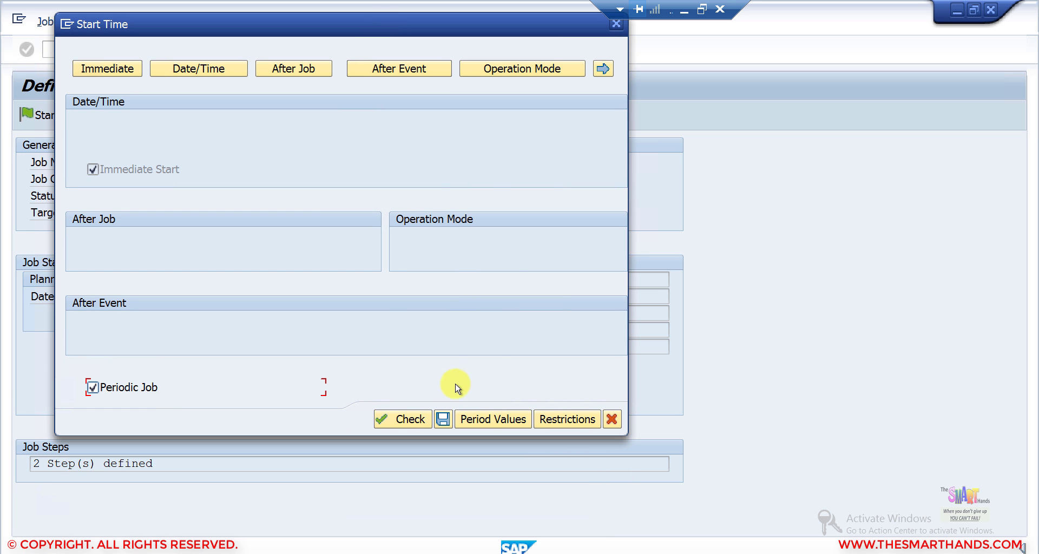
left_click(416, 421)
left_click(443, 419)
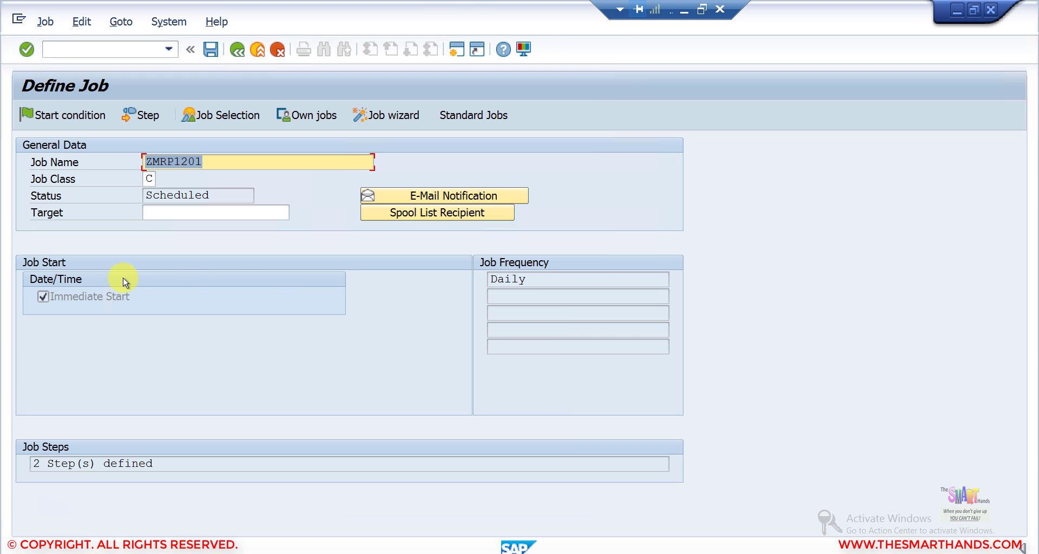
left_click(208, 196)
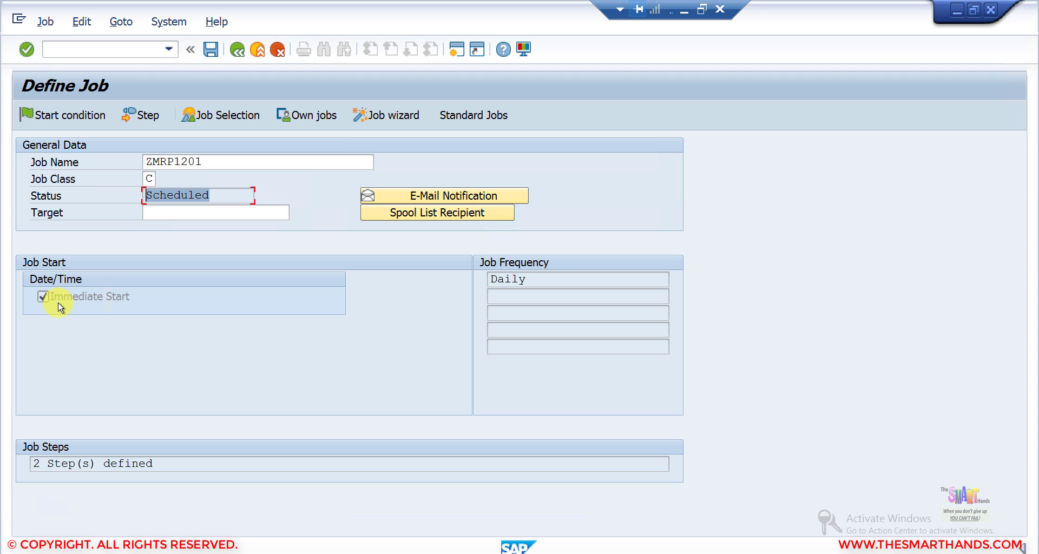
left_click(212, 52)
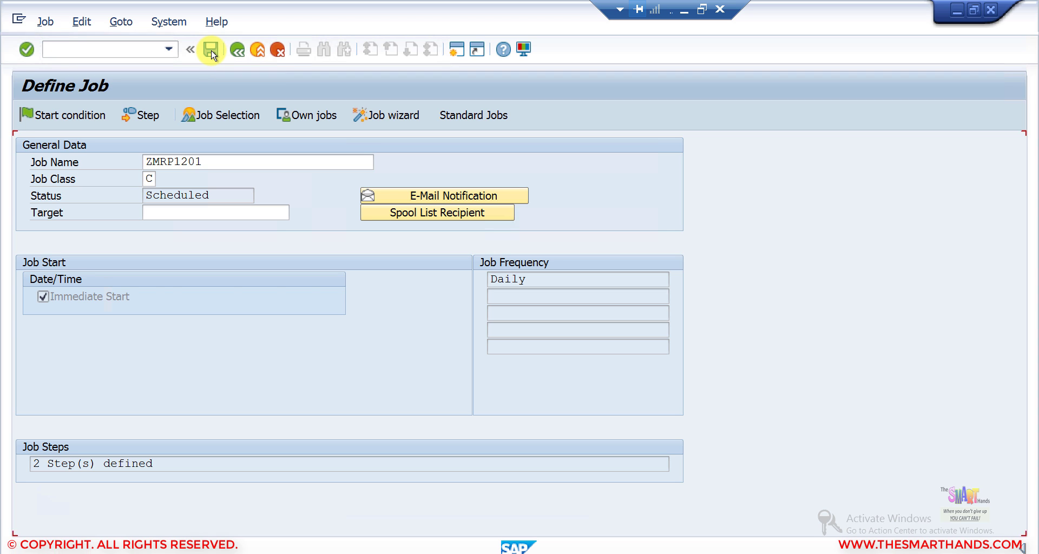
Go to the Simple Job Selection transaction.
left_click(128, 51)
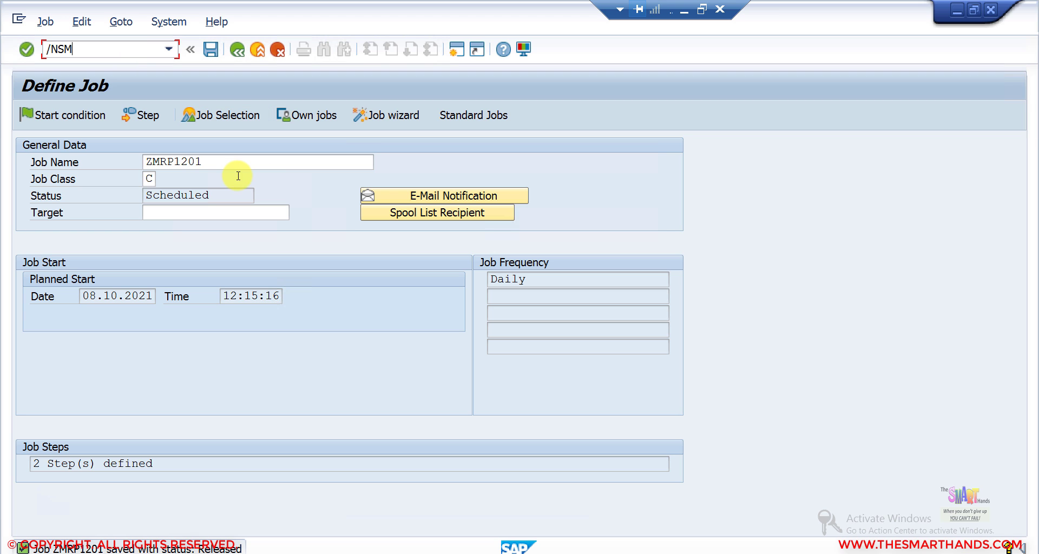
left_click_drag(203, 162, 90, 166)
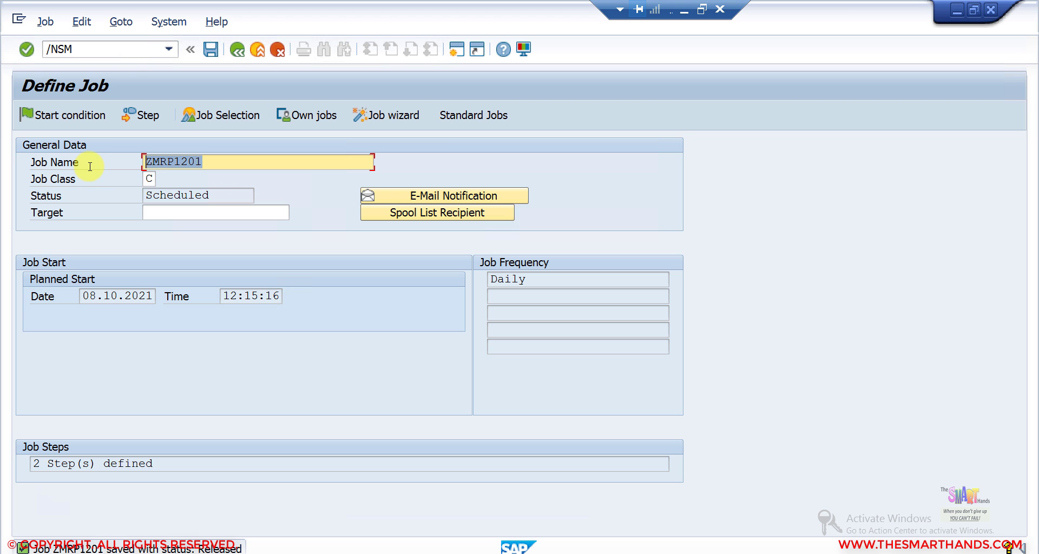
left_click(80, 48)
left_click(80, 48)
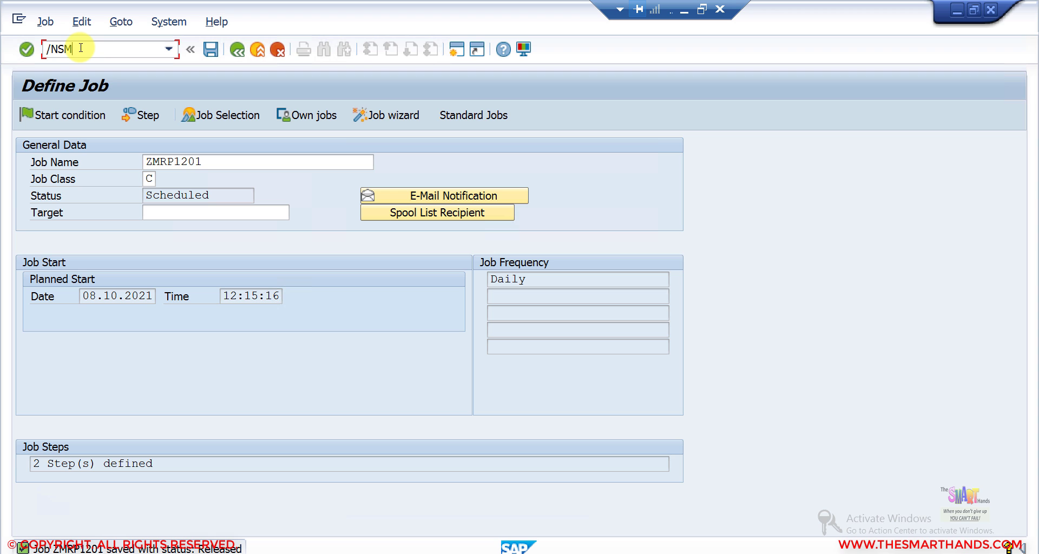
key("Return")
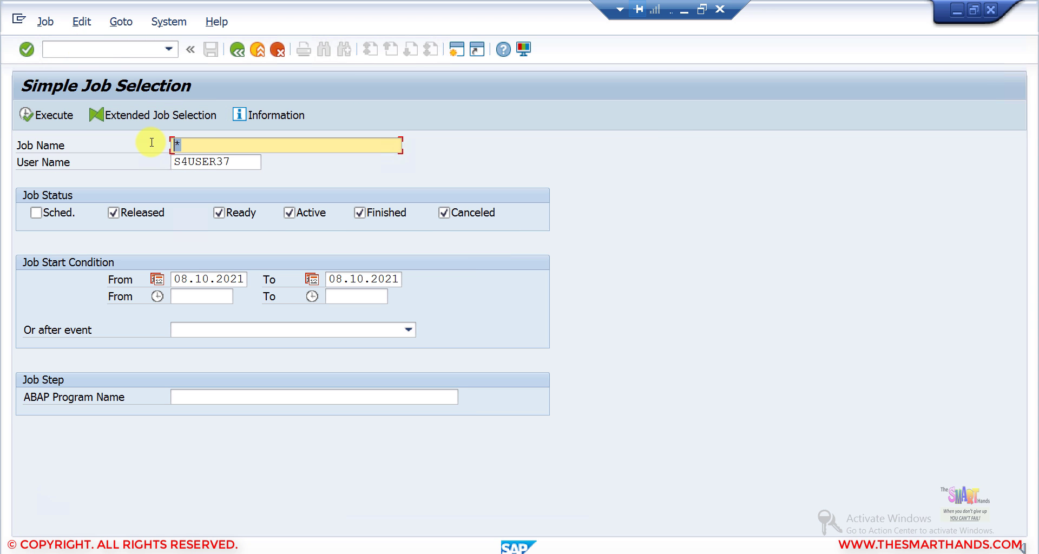
List the jobs named z* for all users (*), with scheduled jobs included in the status selection.
type("Z")
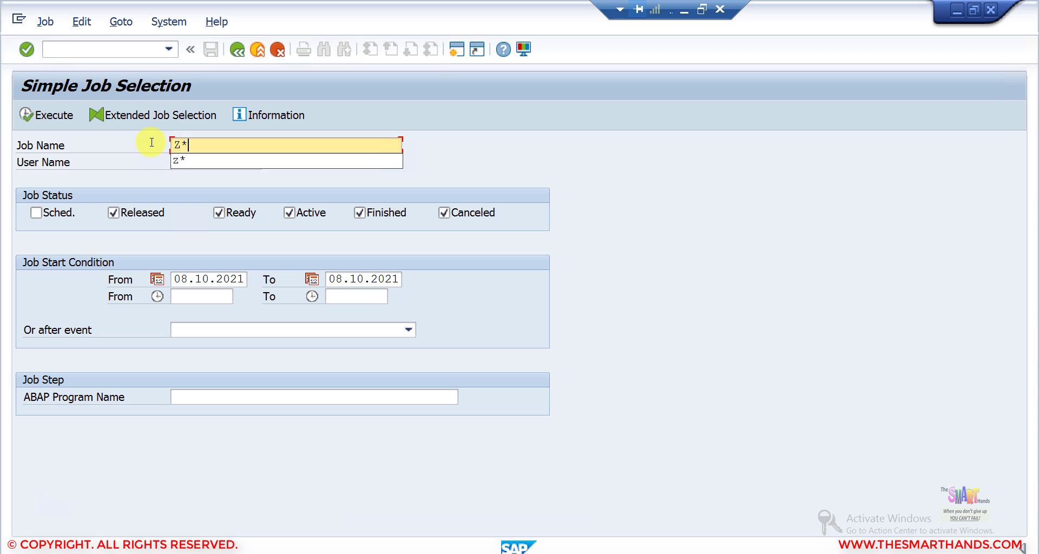
left_click(179, 161)
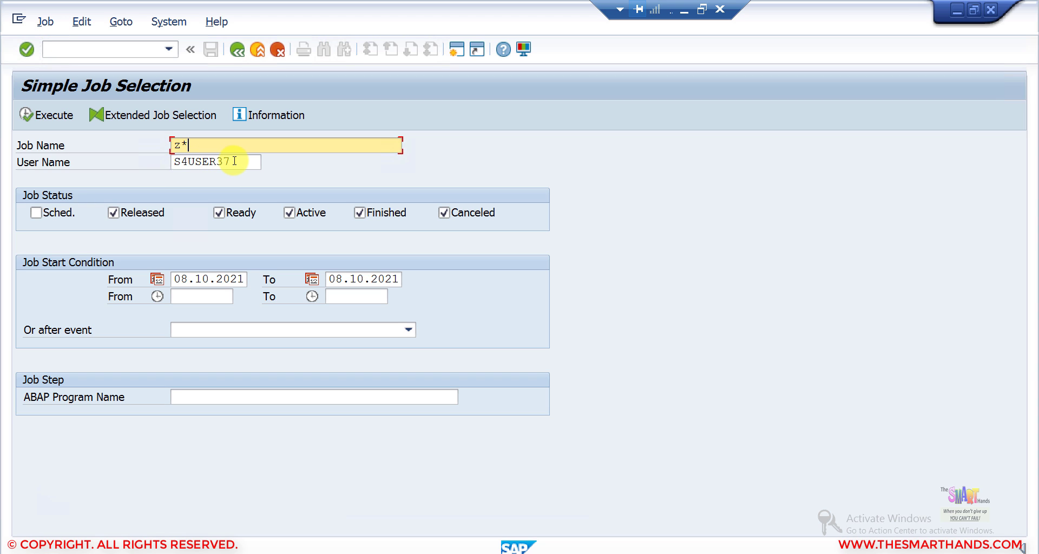
left_click_drag(234, 161, 127, 172)
type("*")
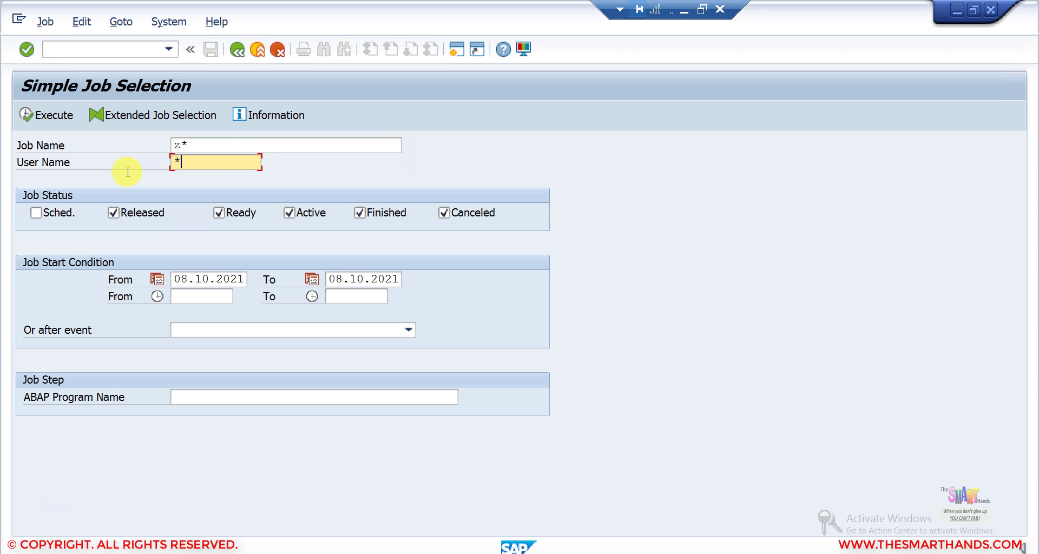
left_click(59, 216)
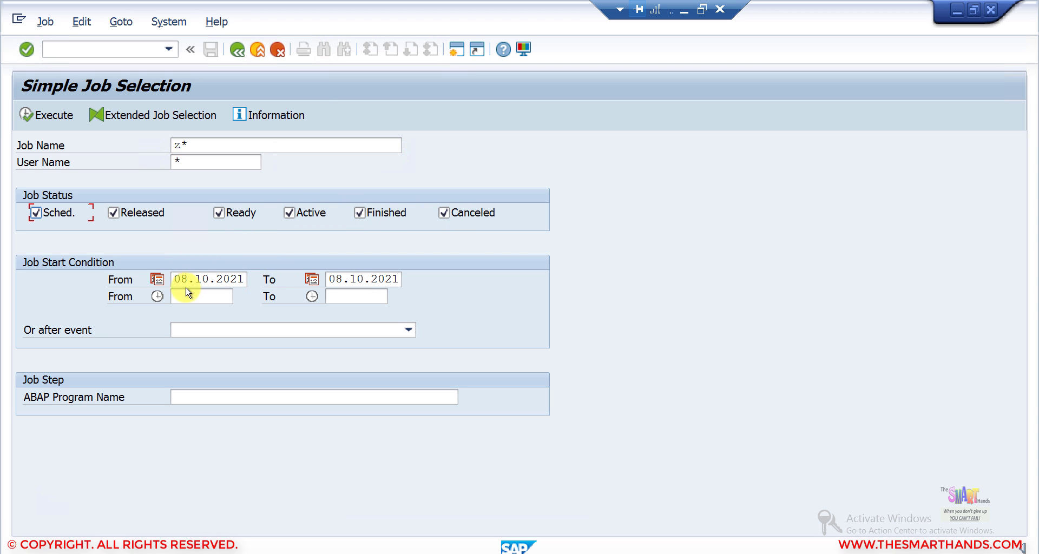
left_click(36, 111)
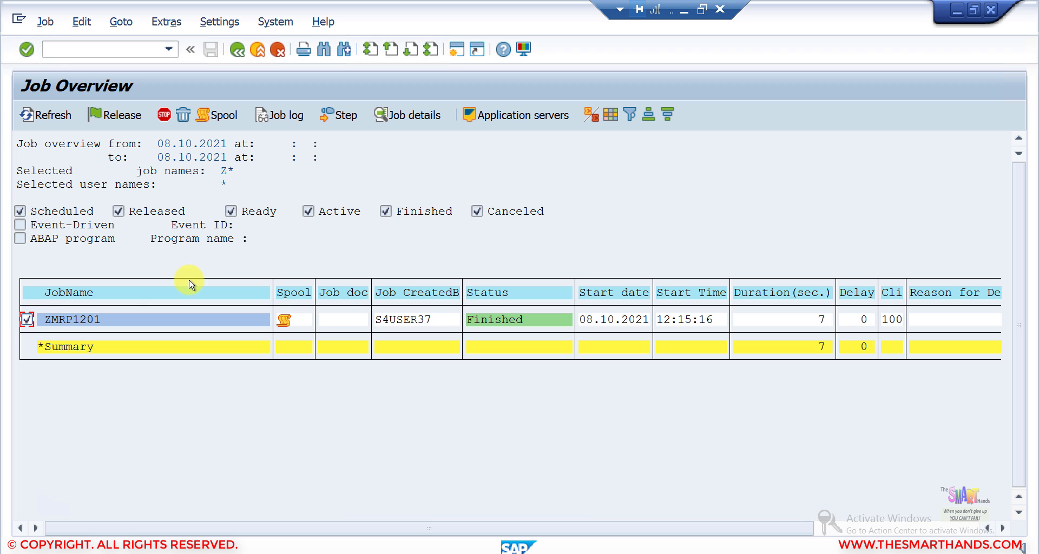
Examine the job log of ZMRP1201 and return to the job overview.
left_click(287, 115)
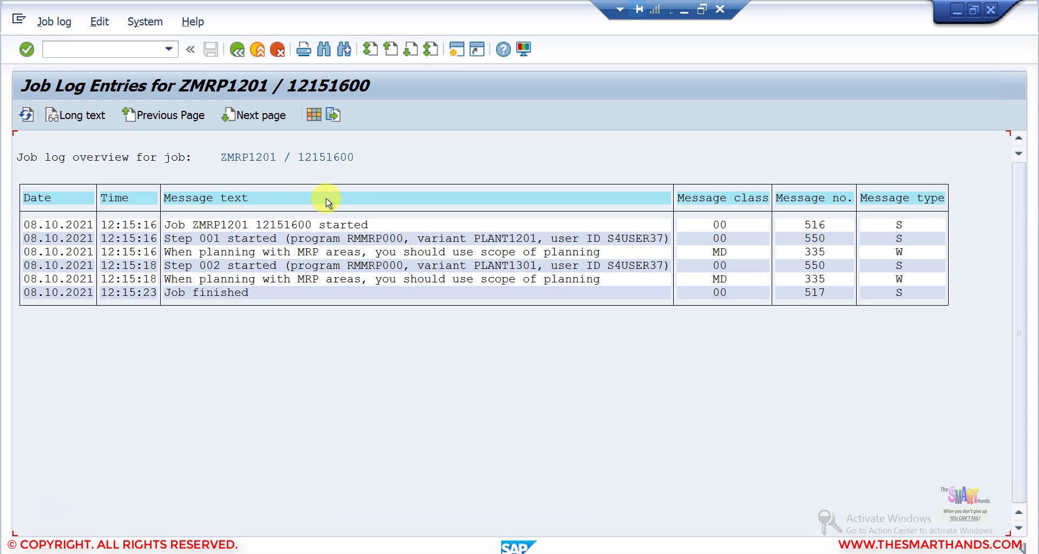
left_click(237, 50)
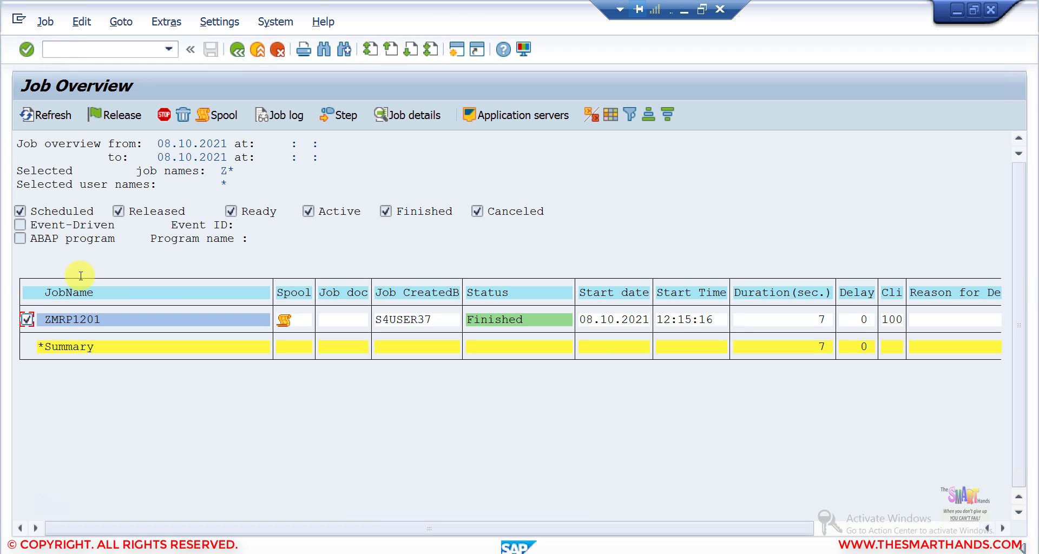
Copy job ZMRP1201 under the new job name ZMRP1201_A1.
left_click(45, 23)
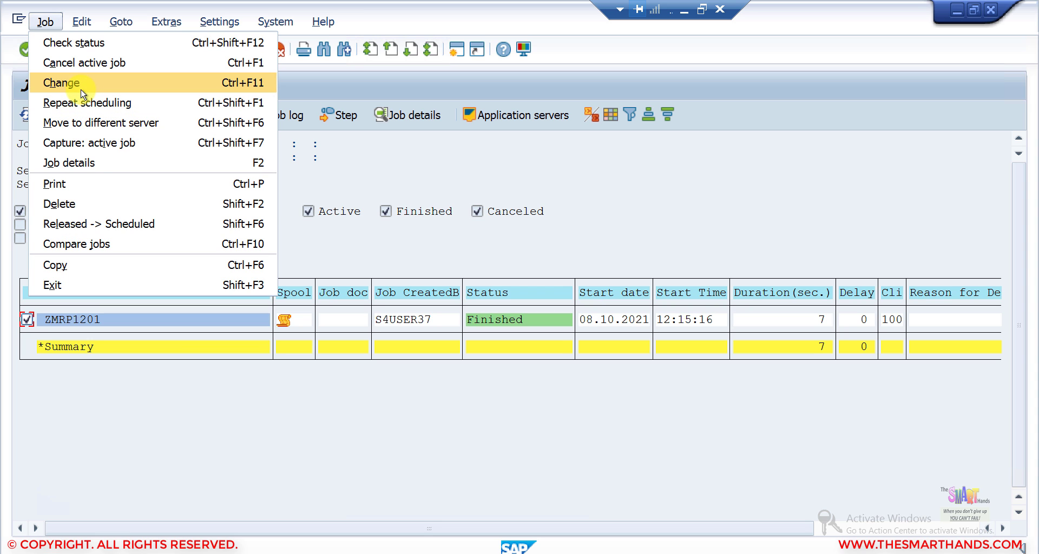
left_click(95, 267)
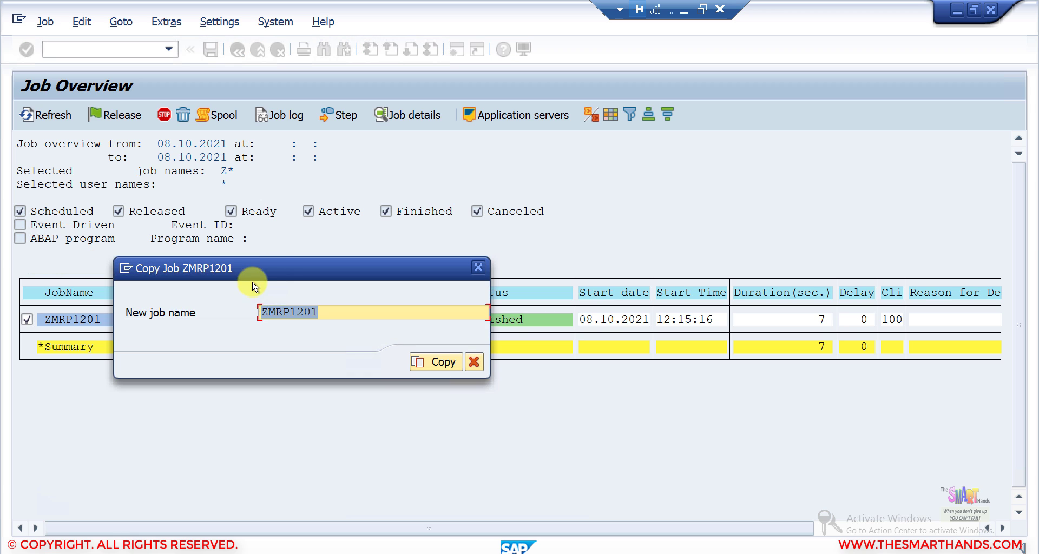
left_click_drag(281, 263, 307, 194)
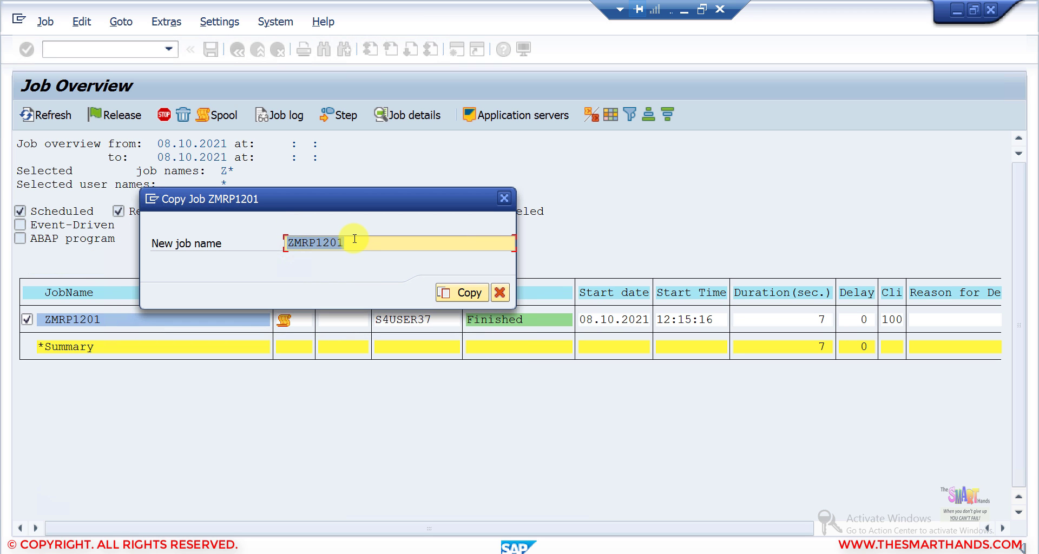
left_click(354, 239)
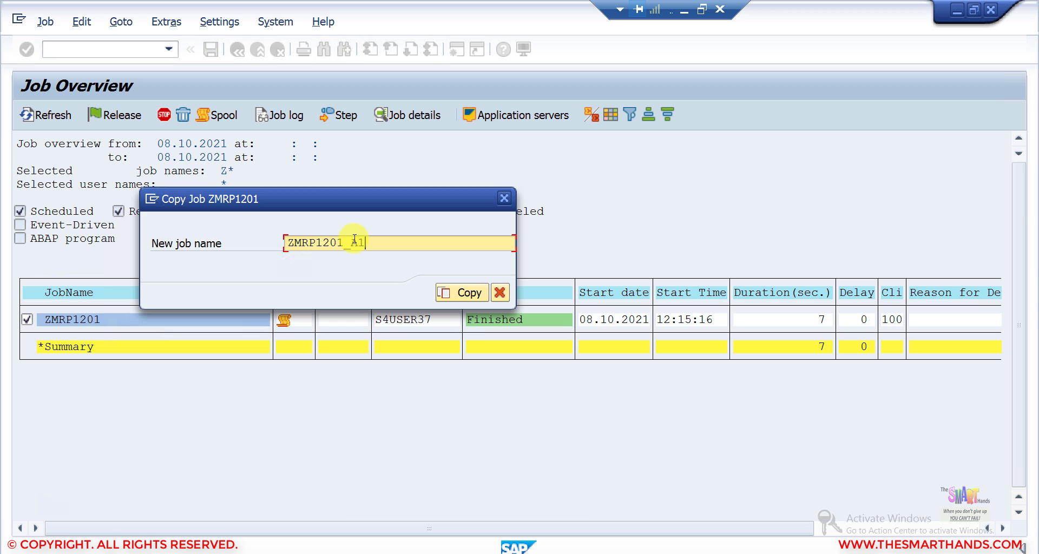
left_click(469, 294)
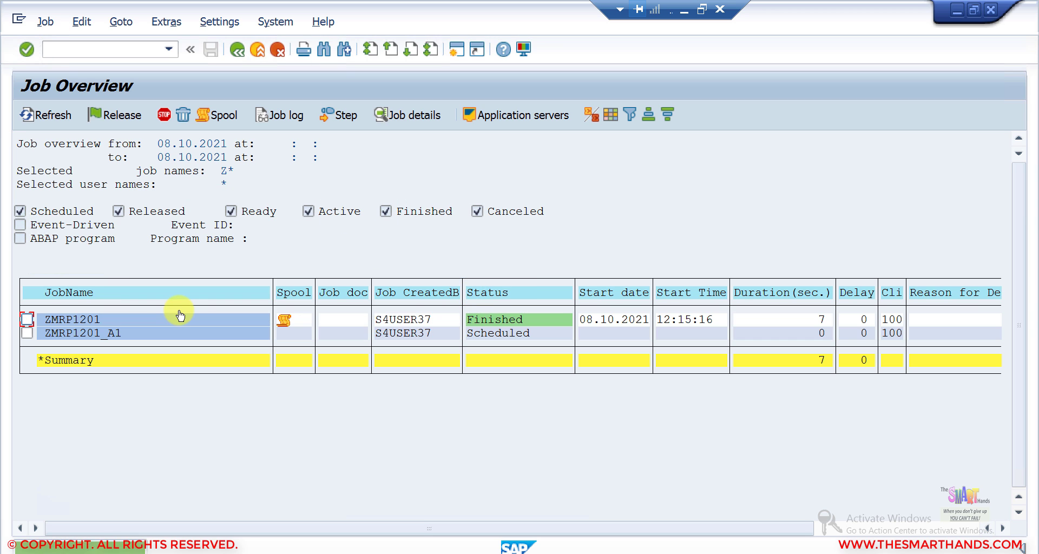
Open the copied job ZMRP1201_A1 for changes and review its step list.
left_click(27, 333)
left_click(44, 22)
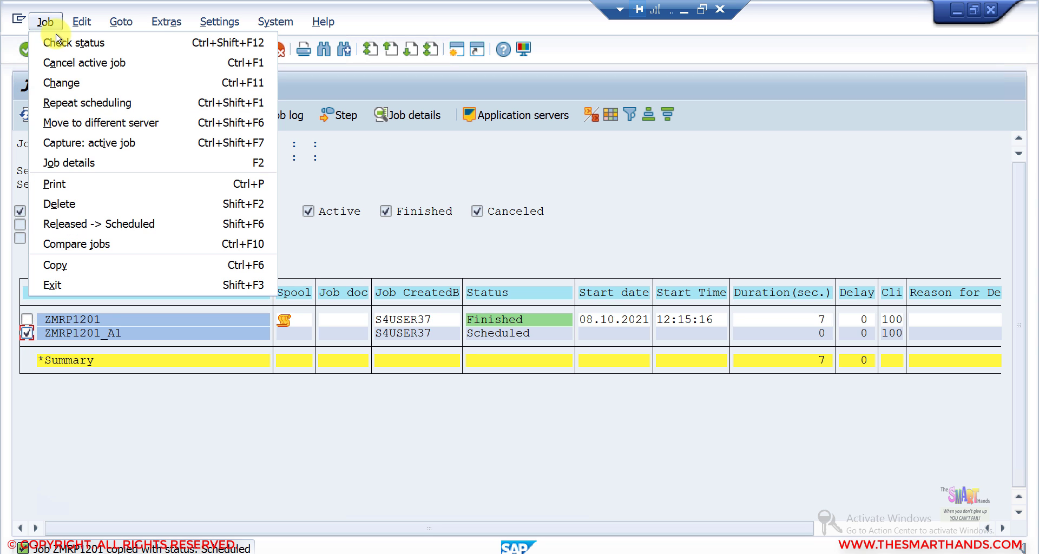
left_click(101, 82)
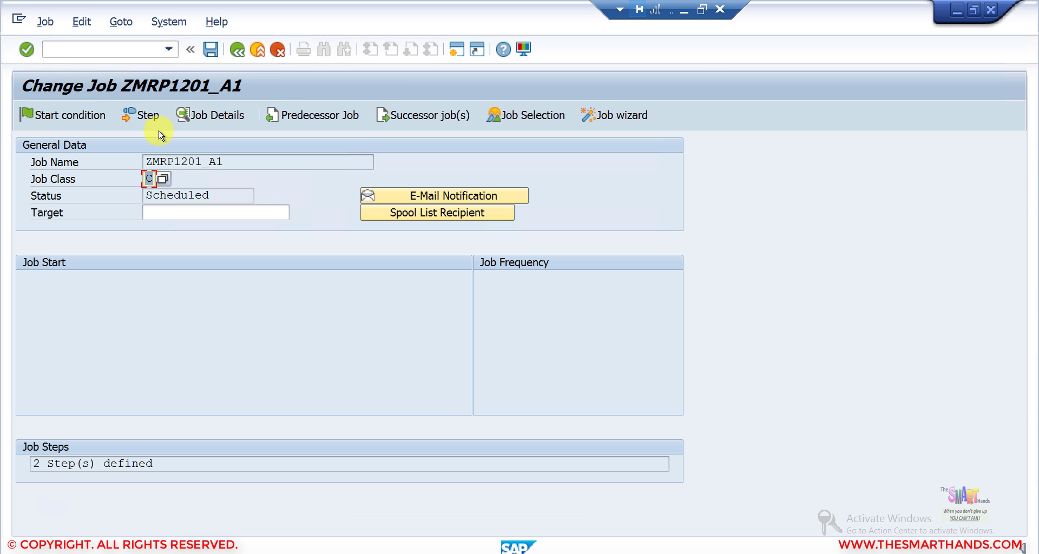
left_click(147, 116)
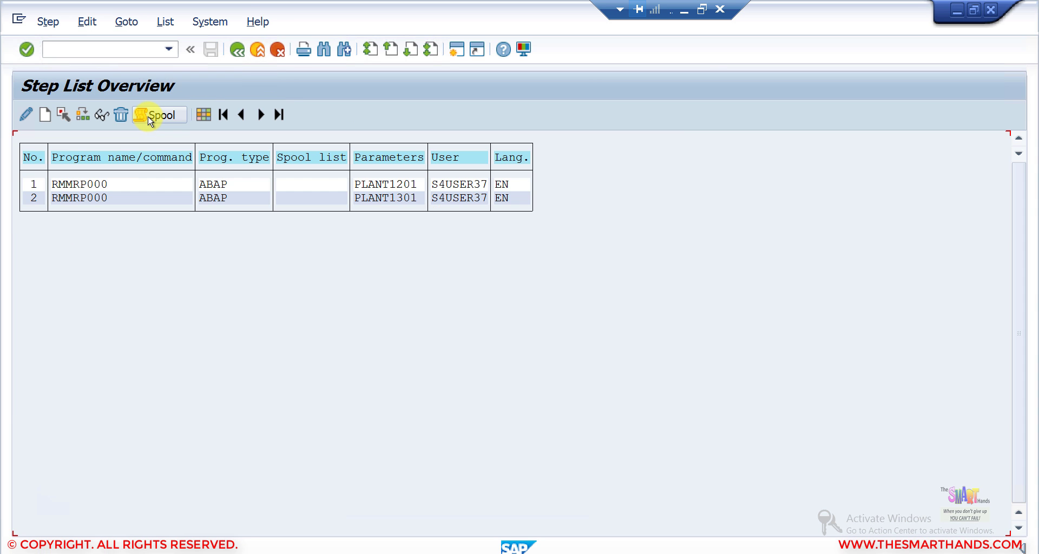
left_click(237, 49)
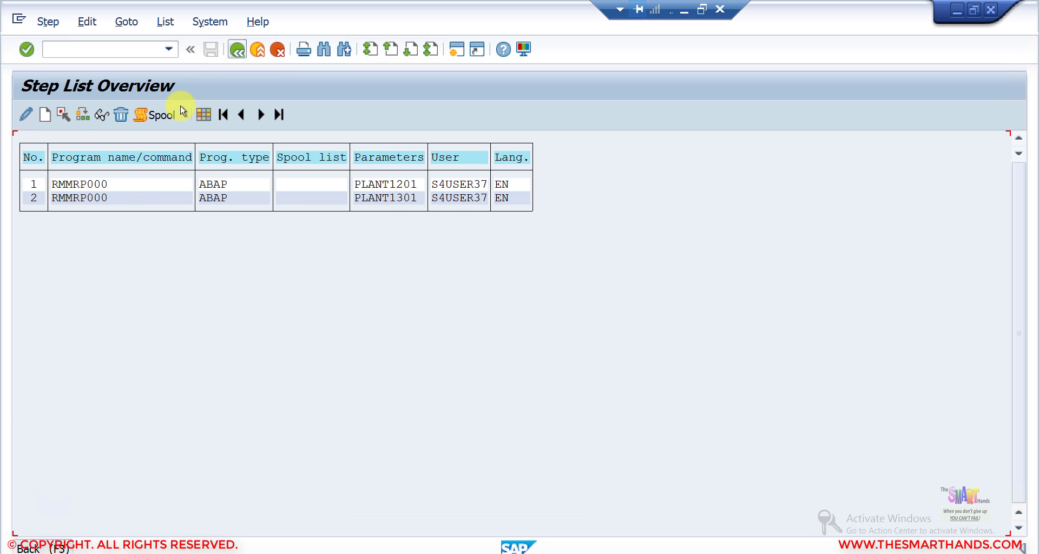
Set the scheduled start of job ZMRP1201_A1 to 08.10.2021 at 24:00:00 and save the job.
left_click(41, 116)
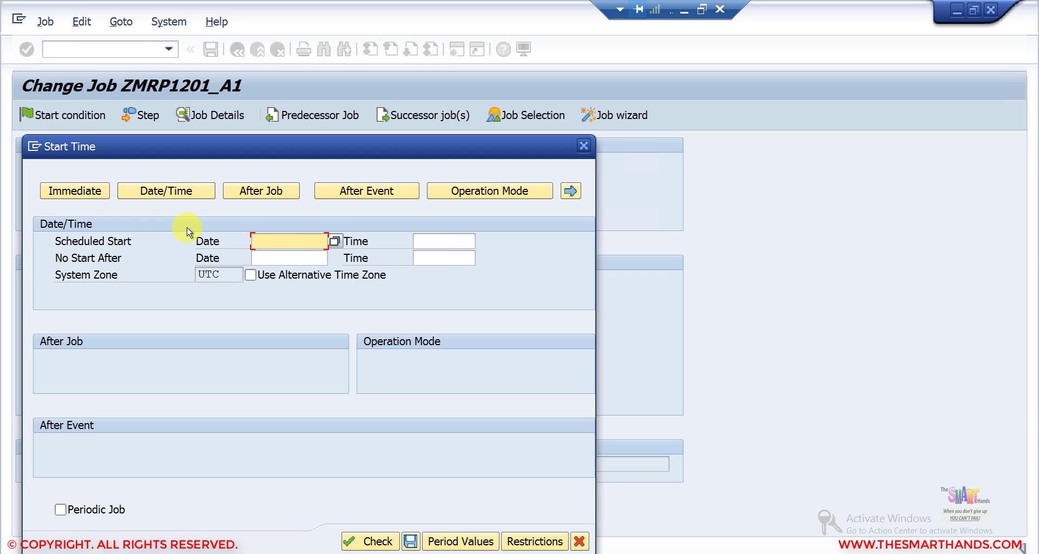
left_click(290, 242)
key("Down")
left_click(429, 241)
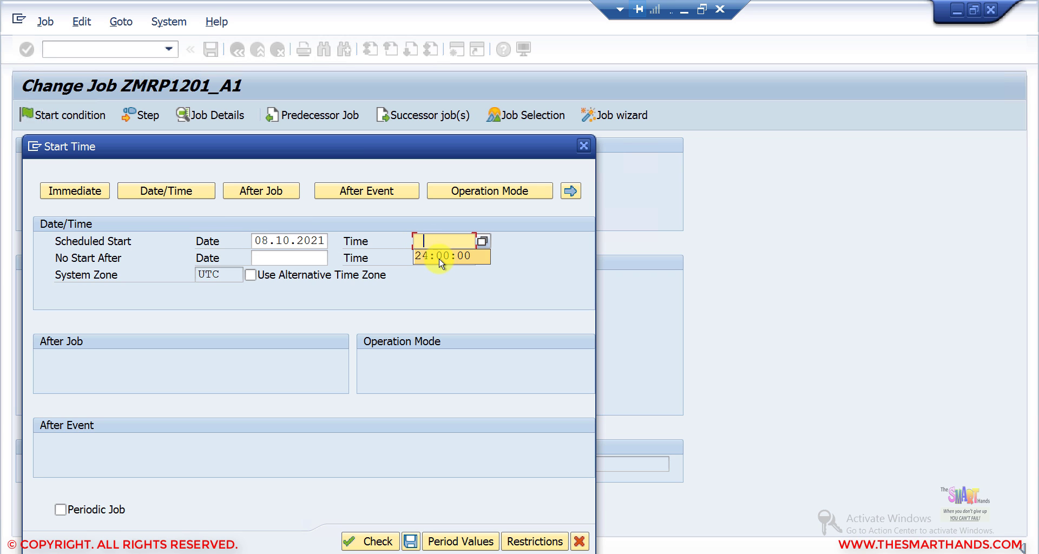
left_click(446, 256)
left_click(379, 541)
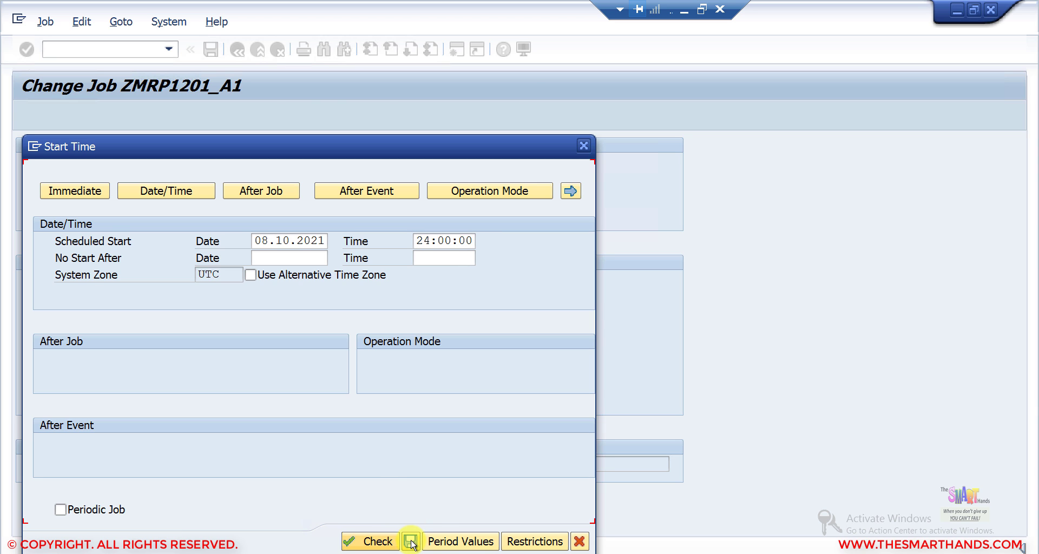
left_click(411, 541)
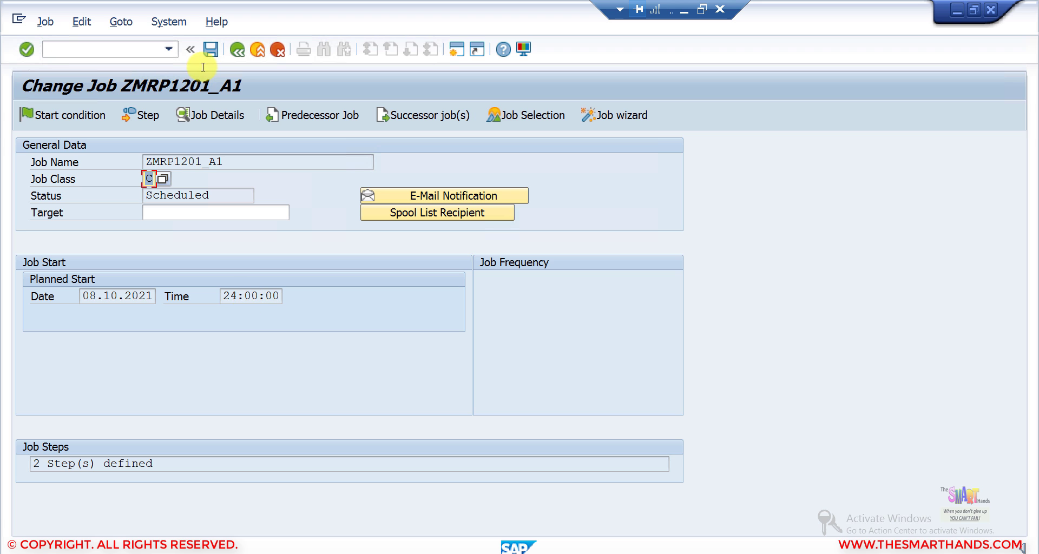
left_click(210, 51)
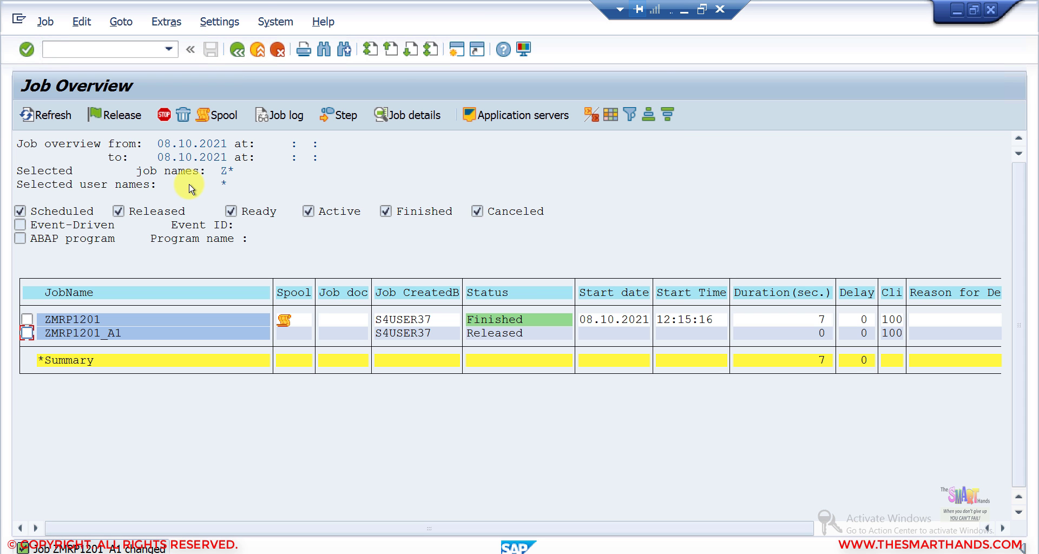
Refresh the job overview and check the planned start and frequency of job ZMRP1201_A1.
left_click(52, 119)
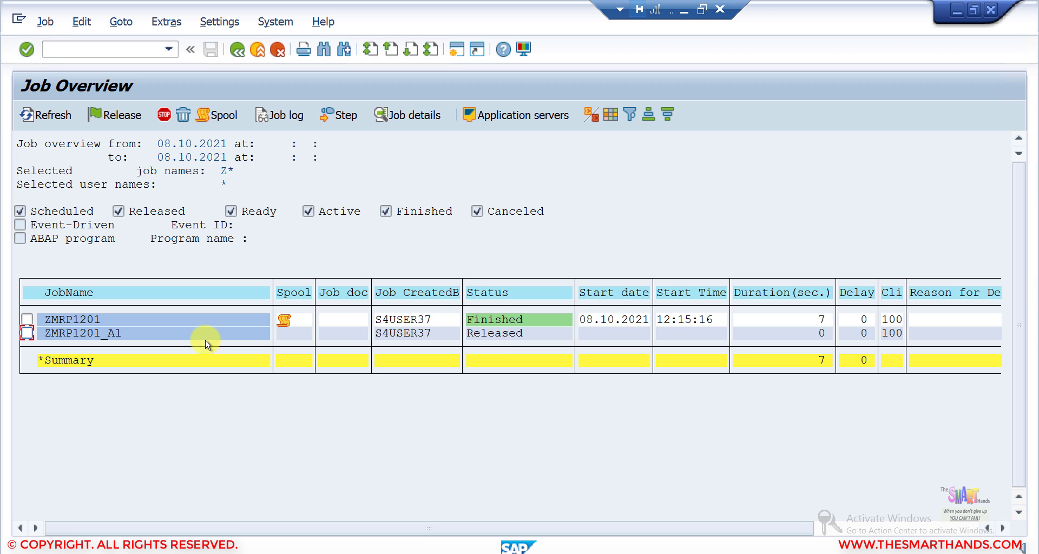
double_click(69, 333)
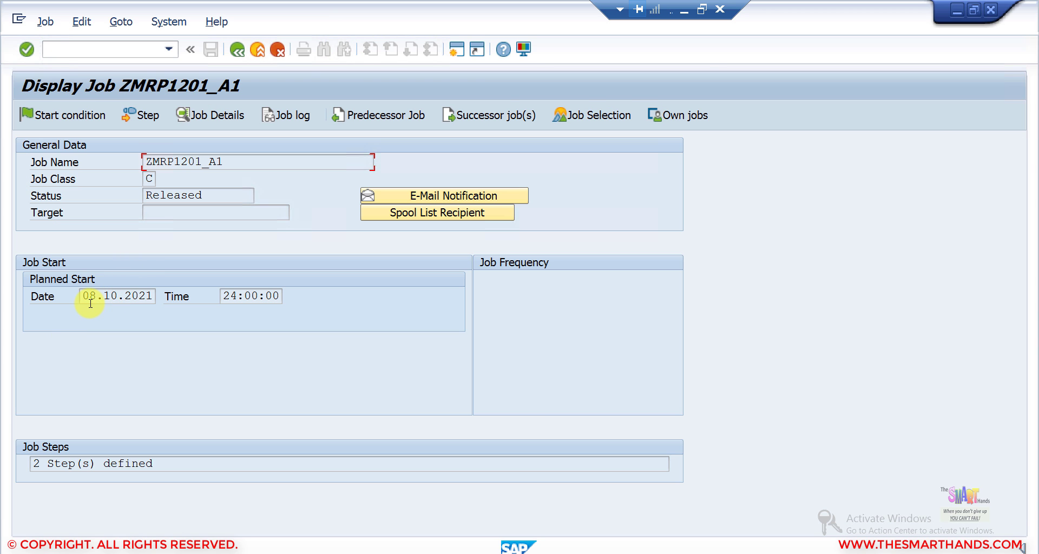
left_click_drag(82, 295, 285, 295)
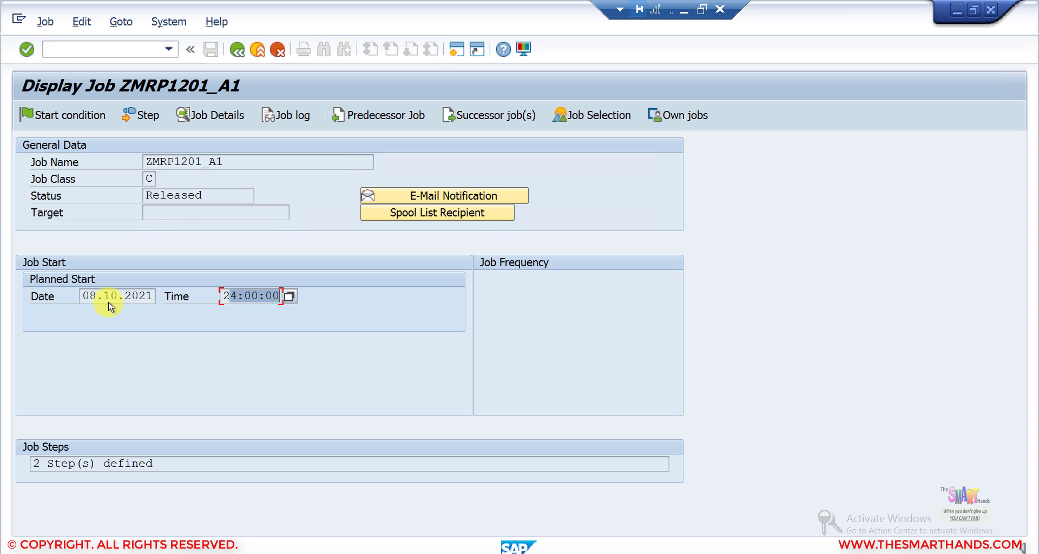
left_click_drag(104, 296, 167, 298)
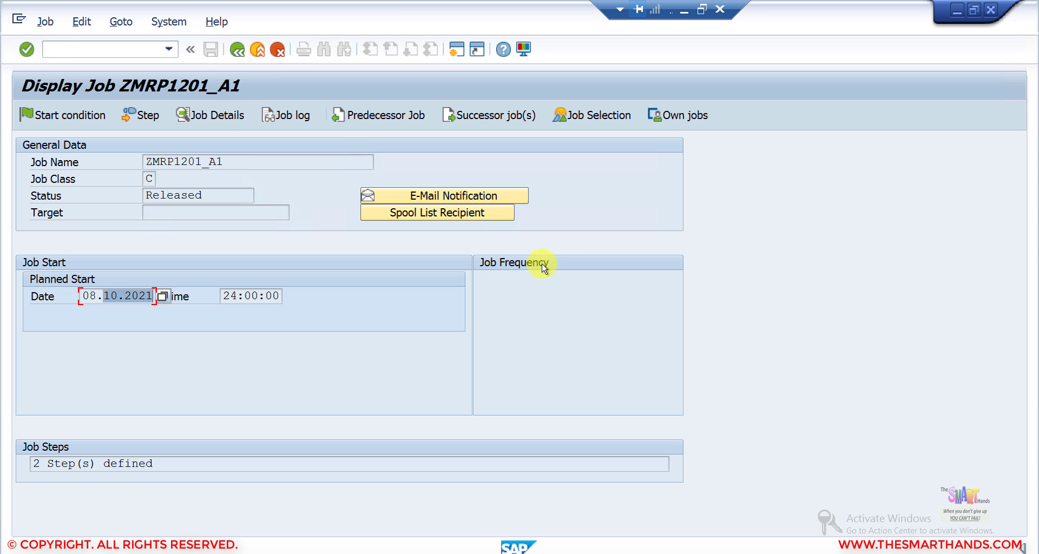
left_click(237, 50)
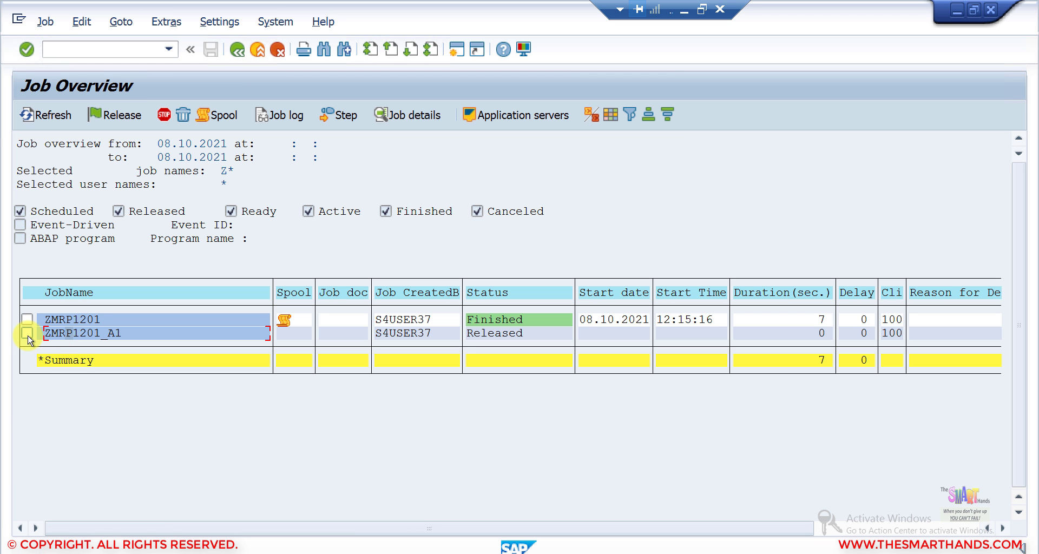
Change job ZMRP1201_A1 to a periodic job with a daily period and save it.
left_click(28, 335)
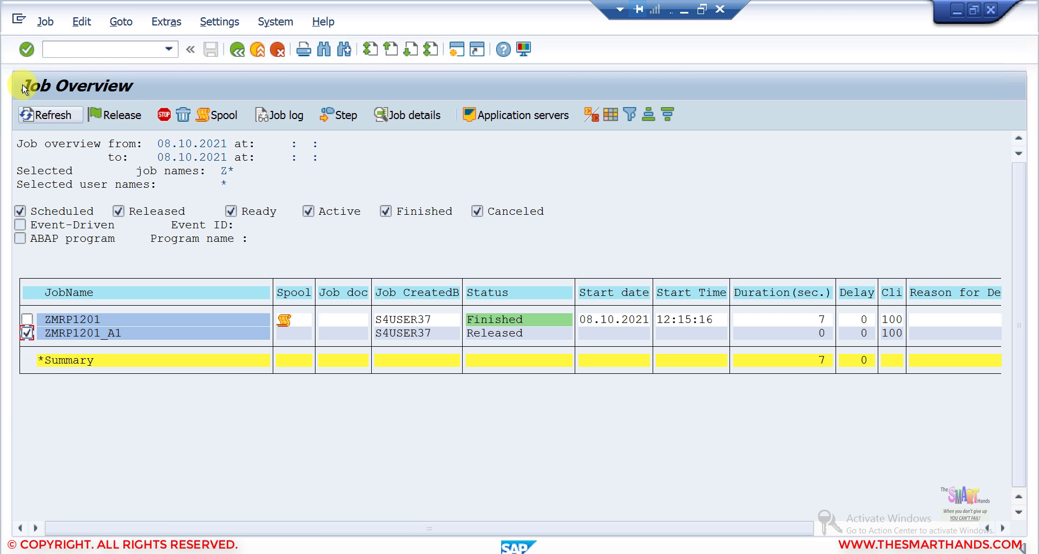
left_click(45, 25)
left_click(79, 84)
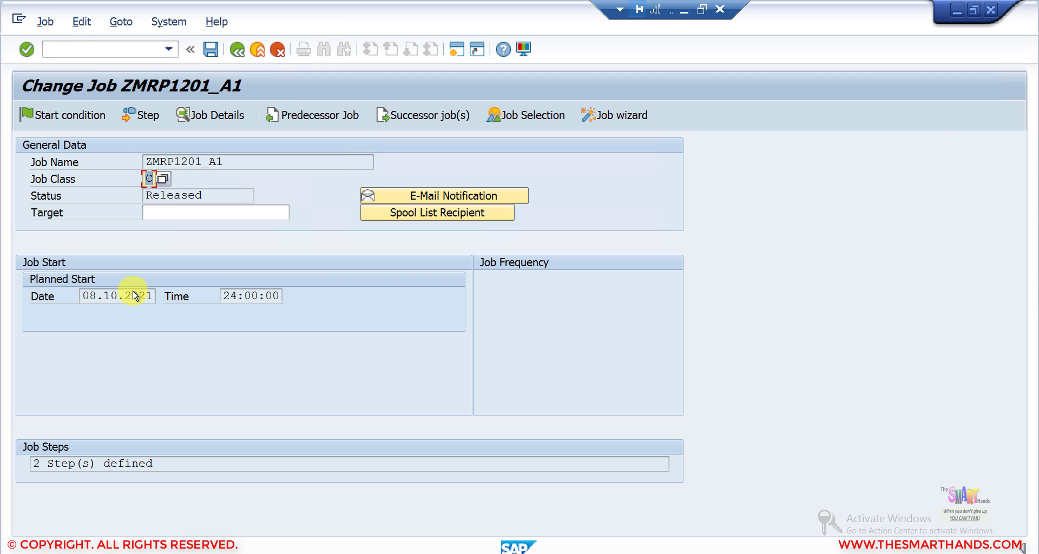
left_click(84, 124)
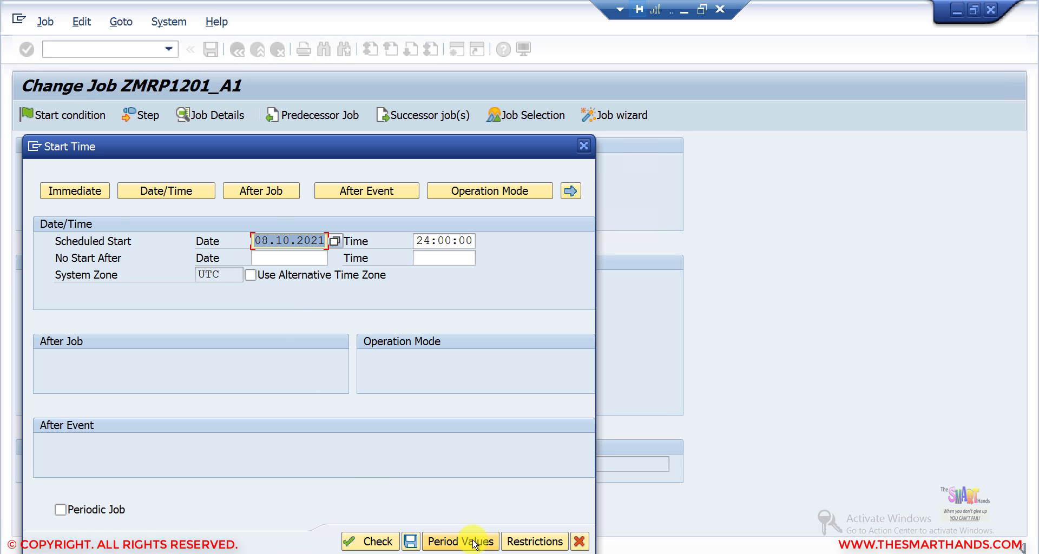
left_click(474, 543)
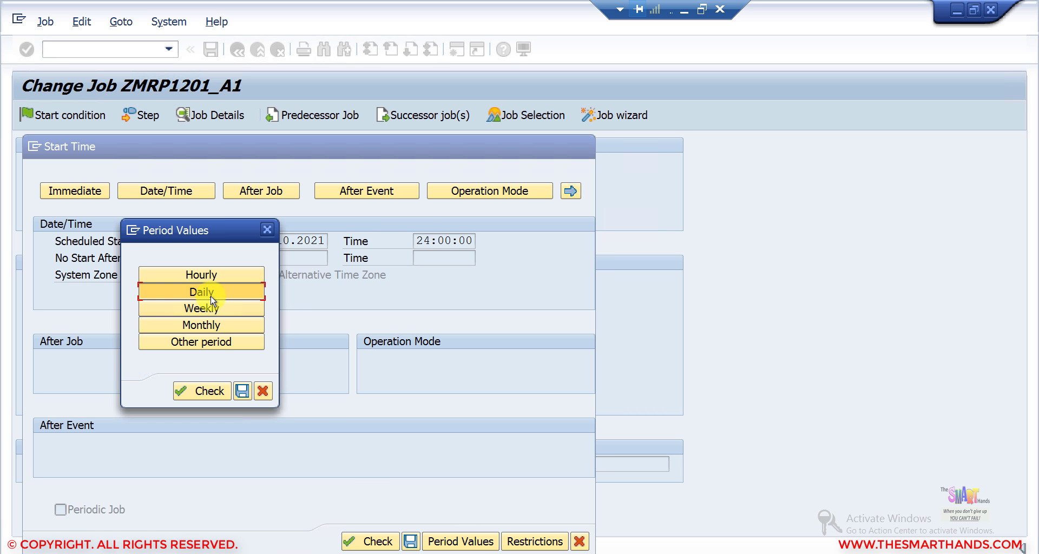
left_click(211, 299)
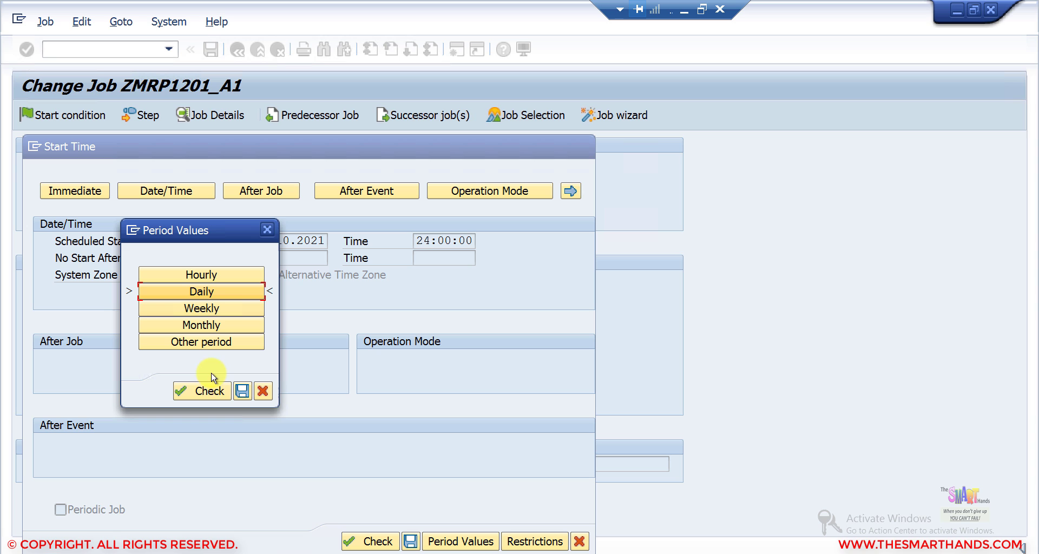
left_click(245, 394)
left_click(374, 542)
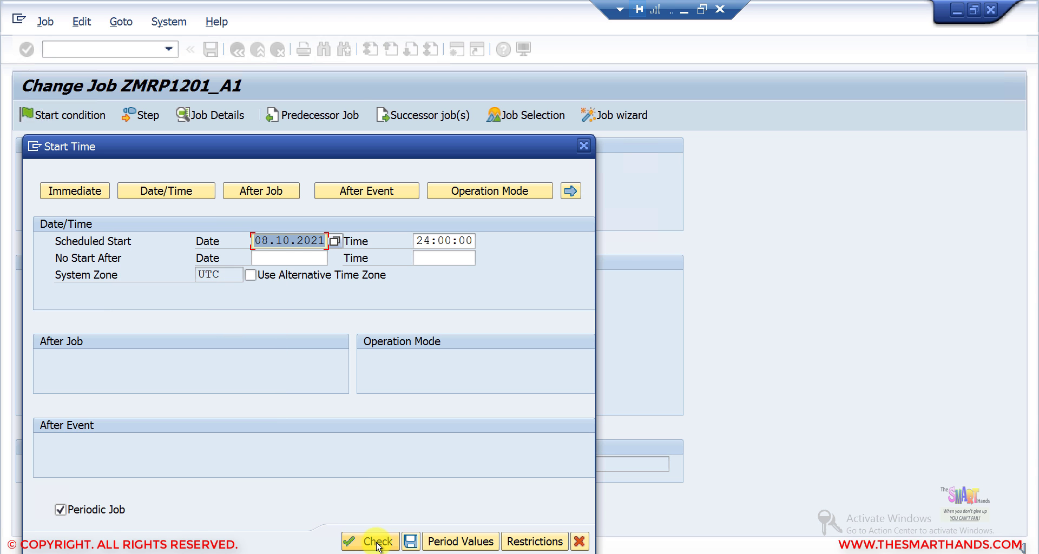
left_click(410, 542)
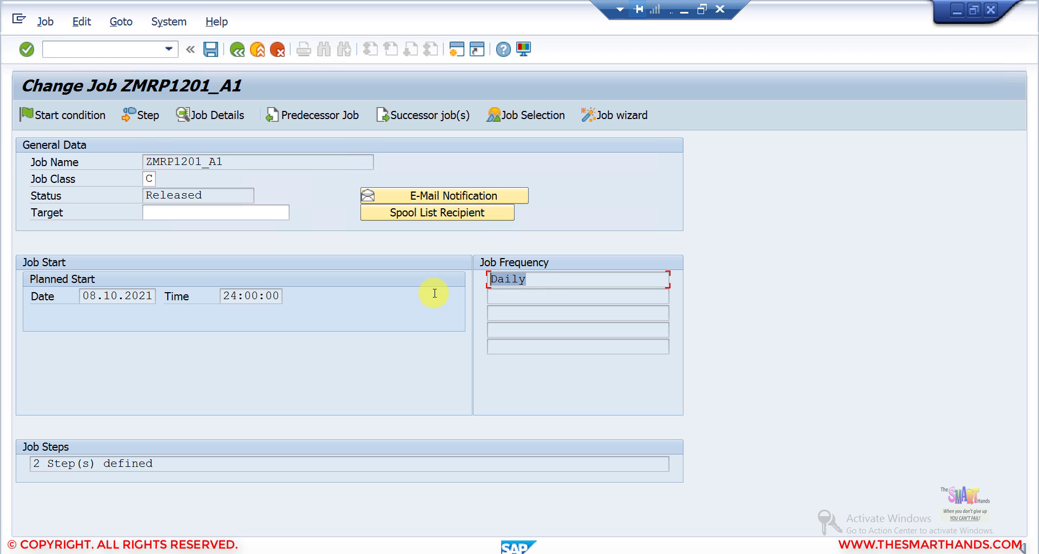
left_click(211, 49)
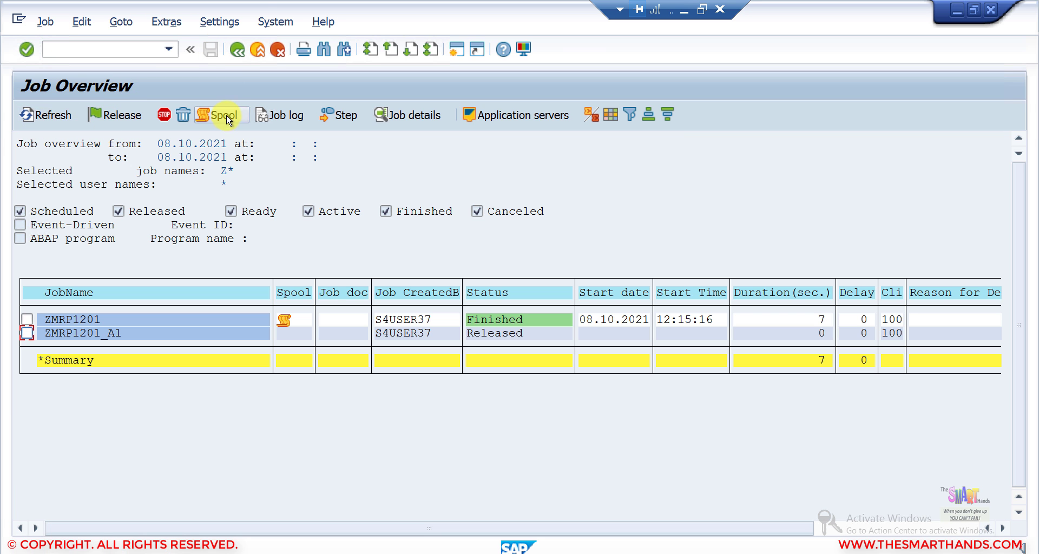
List the Z* jobs again with the end date of the job selection set to 18.10.2021.
left_click(238, 50)
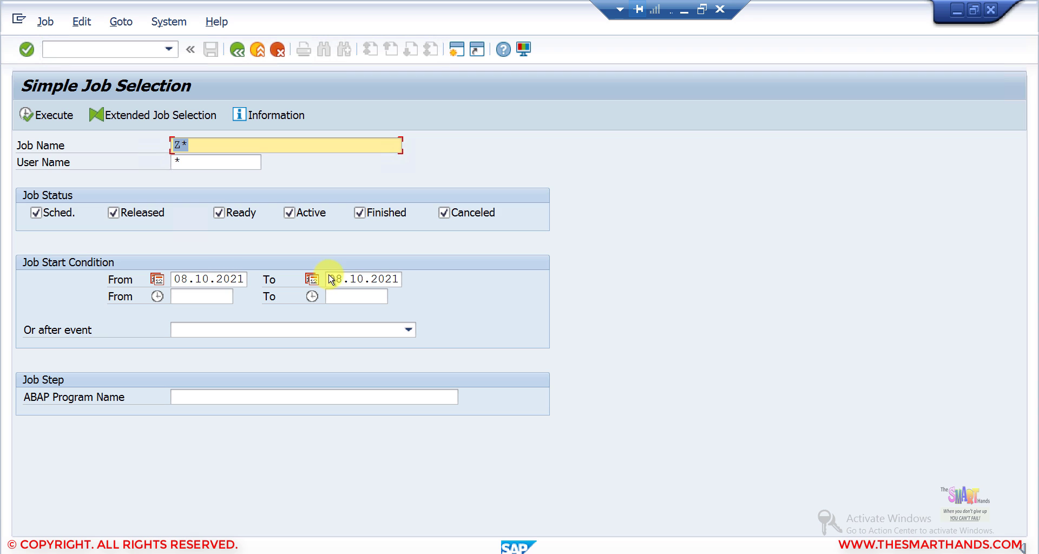
left_click(359, 278)
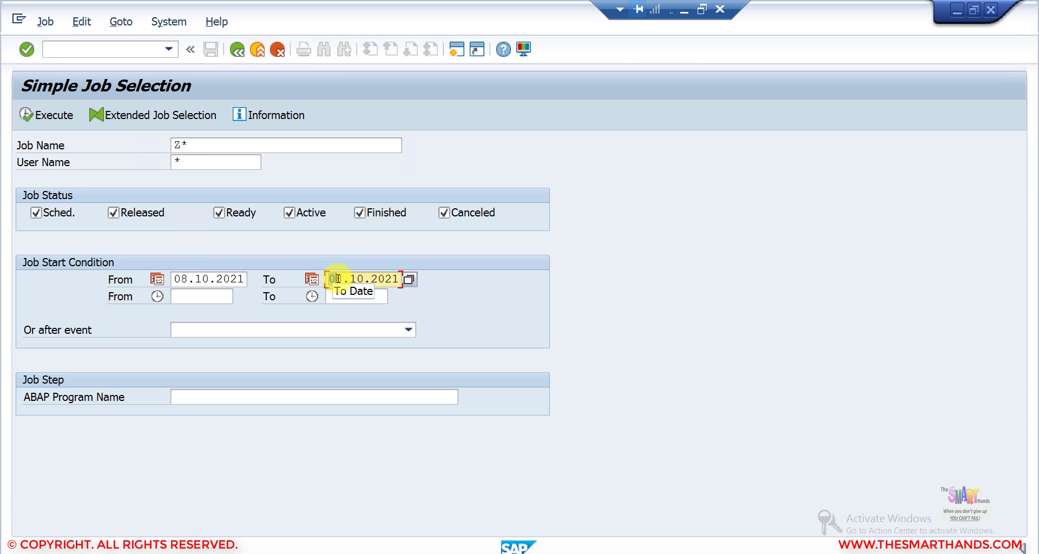
key("BackSpace")
key("BackSpace")
type("18")
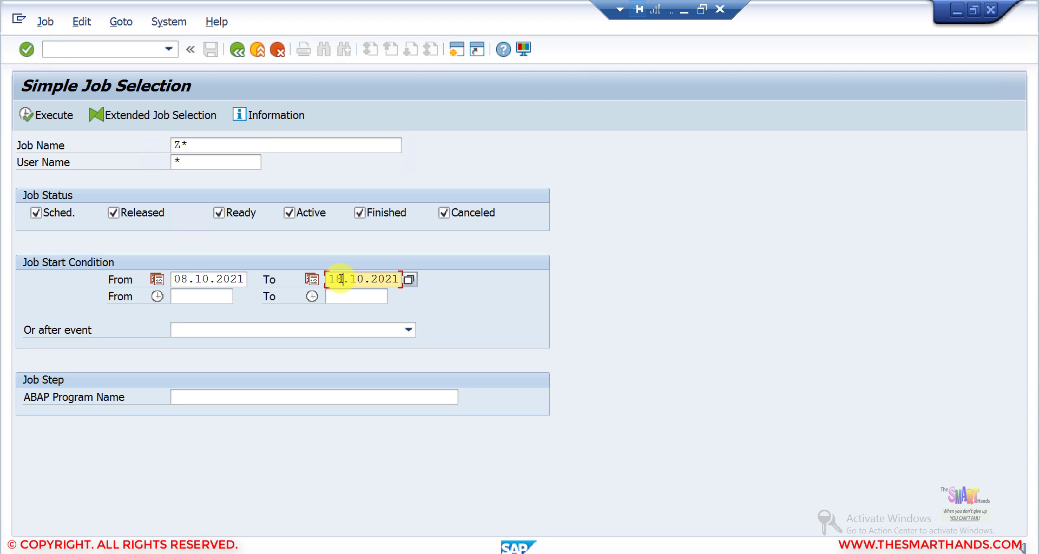
left_click(58, 120)
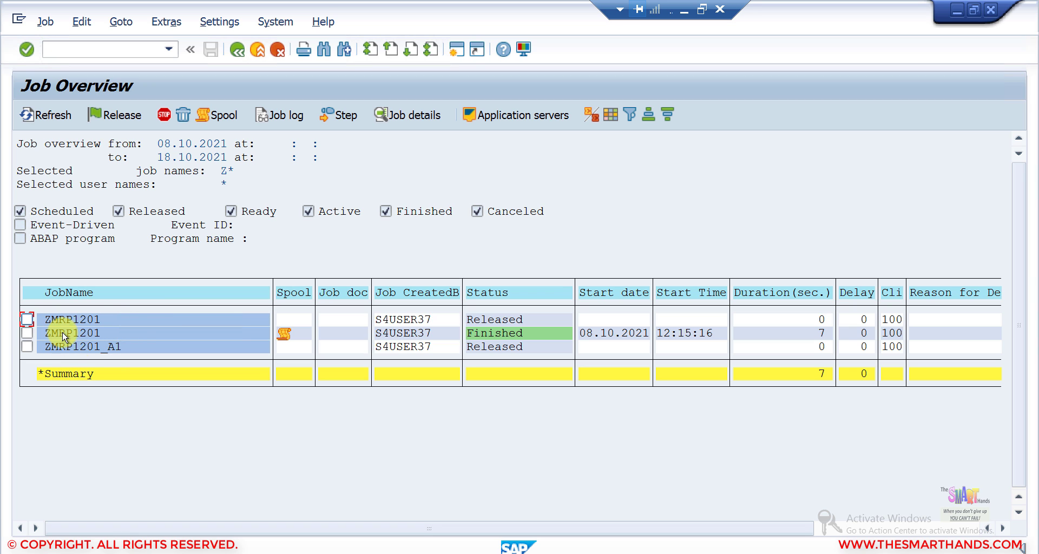
Examine the status, planned start and frequency of job ZMRP1201_A1, and return to the job selection.
double_click(70, 349)
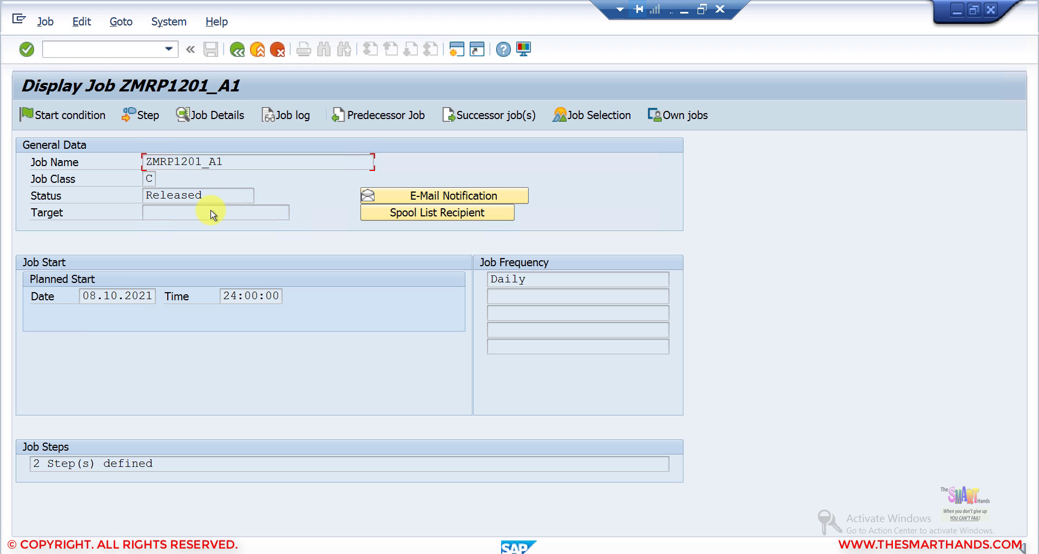
double_click(541, 279)
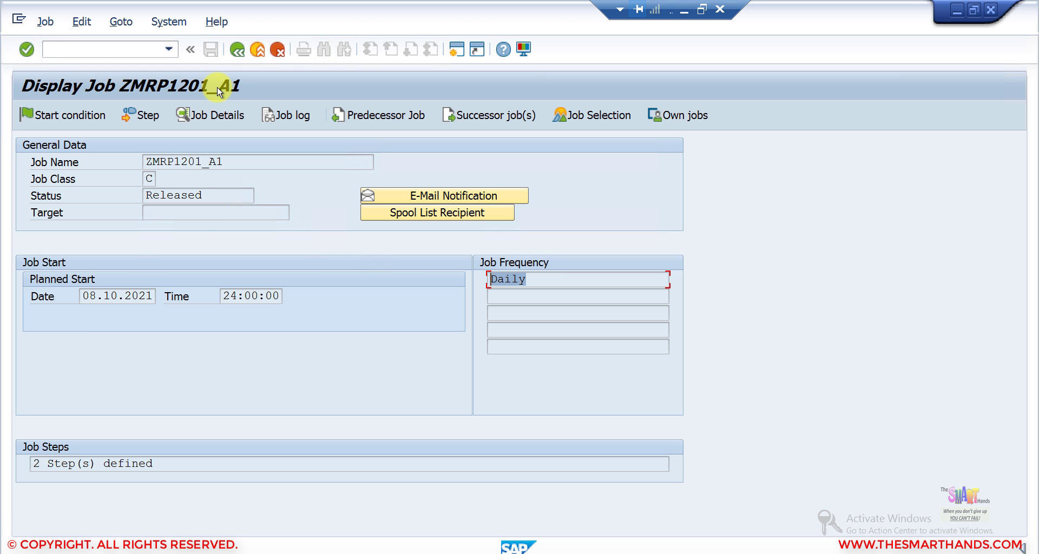
left_click(236, 50)
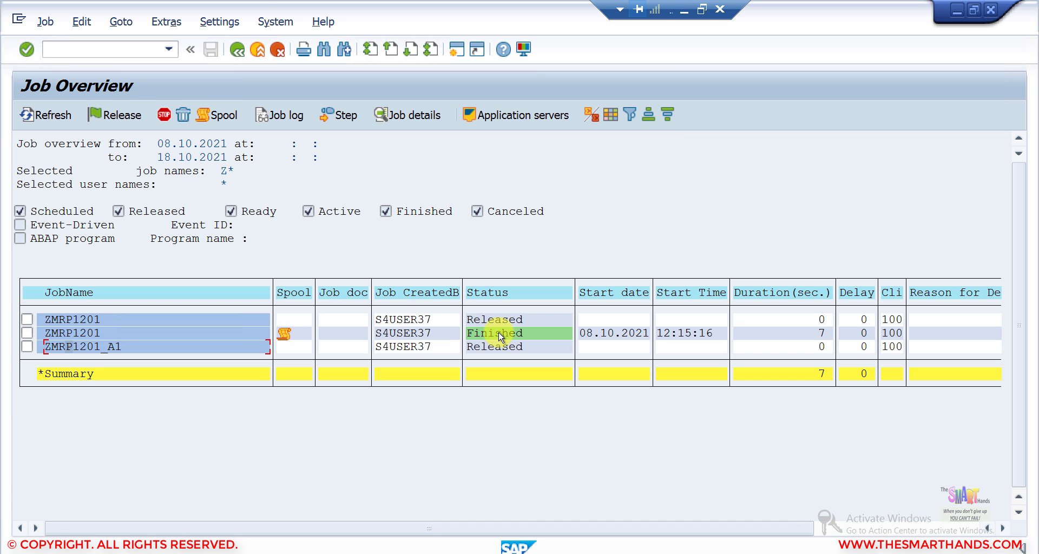
left_click(501, 348)
left_click(501, 334)
left_click(483, 347)
double_click(148, 350)
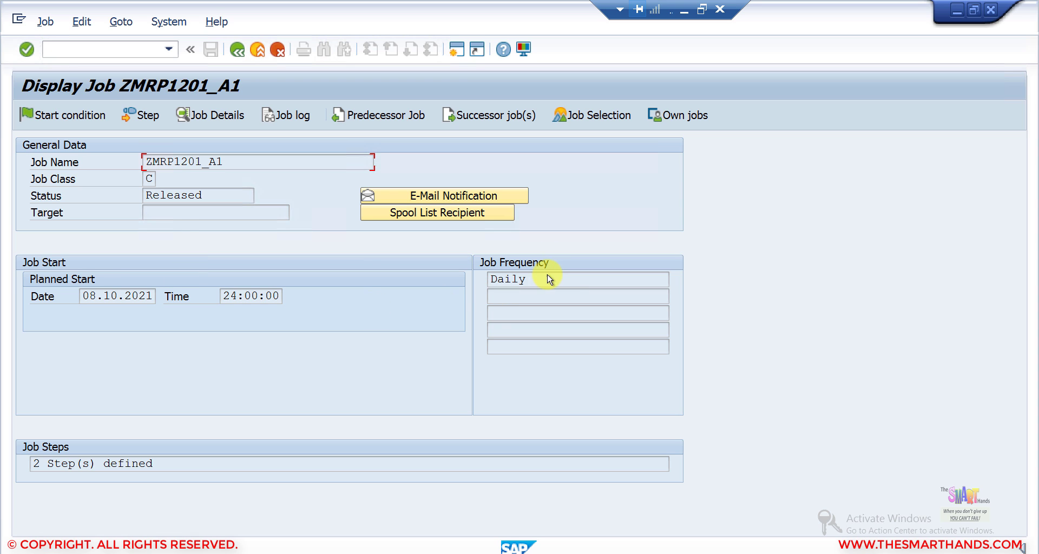
left_click_drag(519, 279, 363, 276)
left_click(236, 50)
left_click(236, 50)
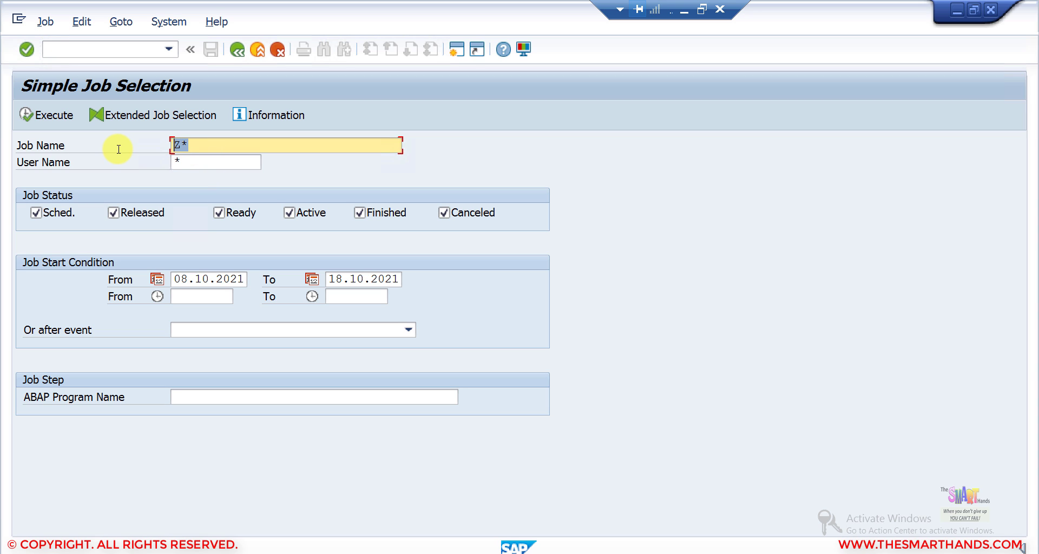
List all jobs using * as the job name and 08.10.2021 as the selection's end date.
left_click(335, 279)
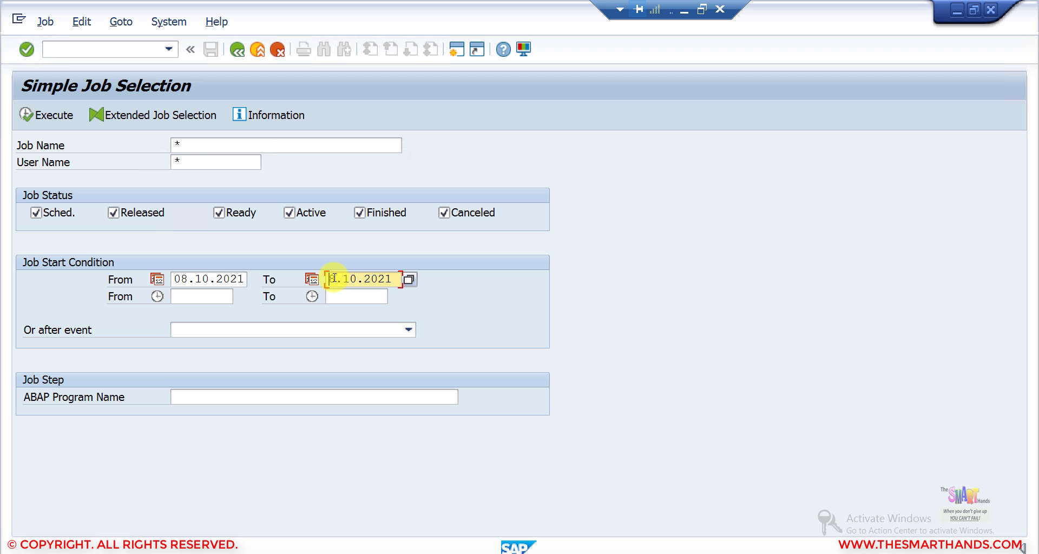
key("BackSpace")
type("0")
left_click(57, 117)
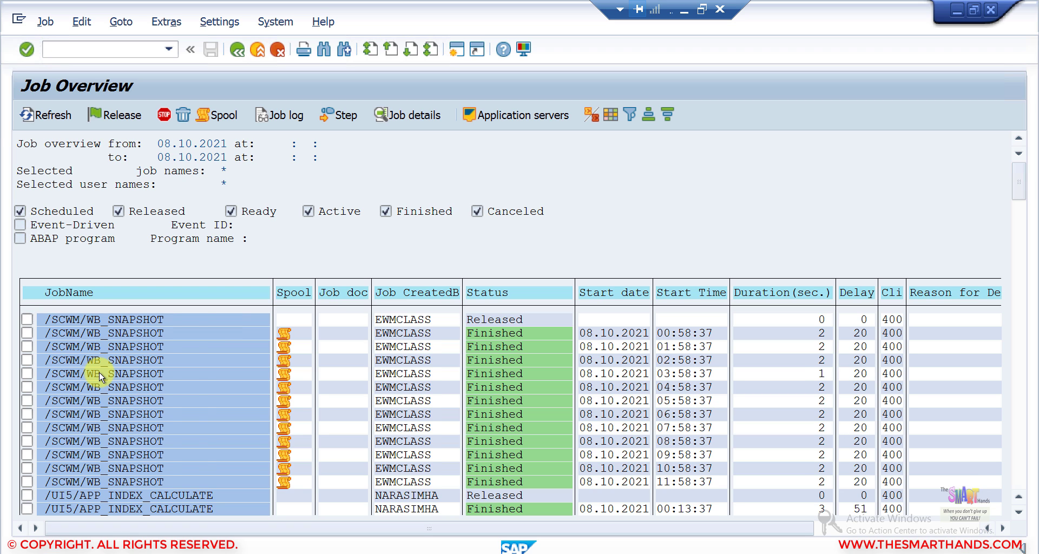
Look through the names, statuses and start times of all jobs in the overview.
scroll(99, 372, "down", 5)
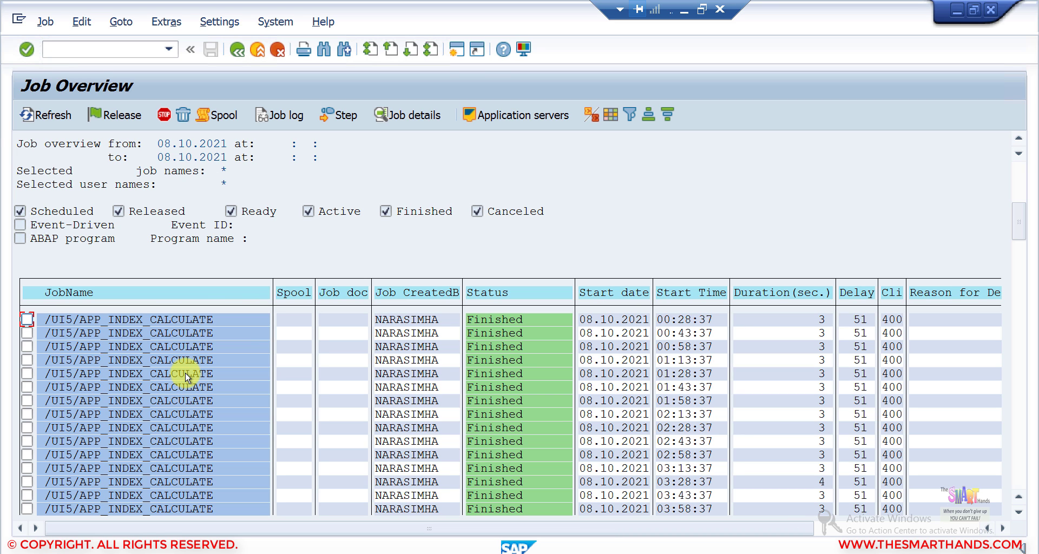
scroll(186, 378, "down", 5)
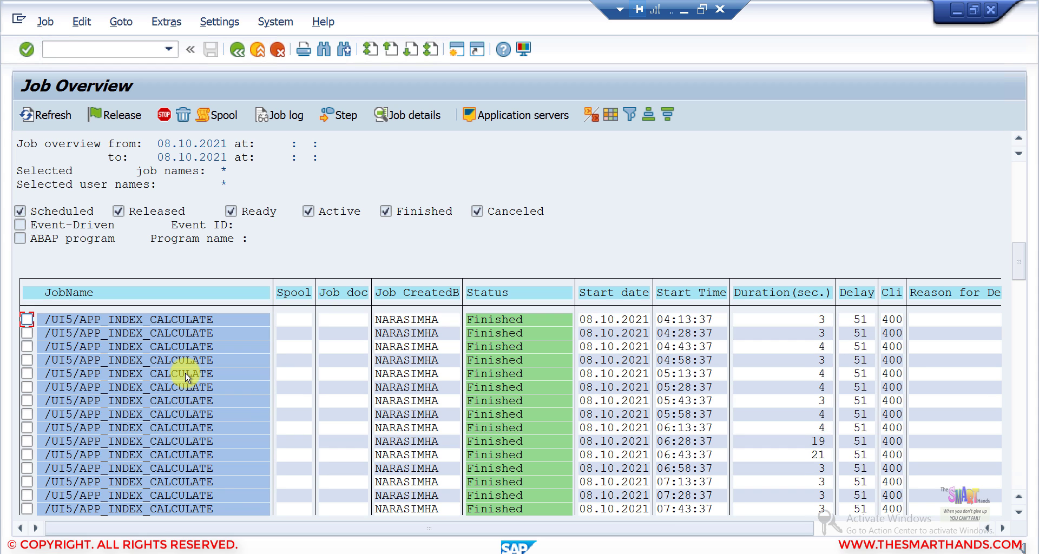
scroll(185, 377, "down", 20)
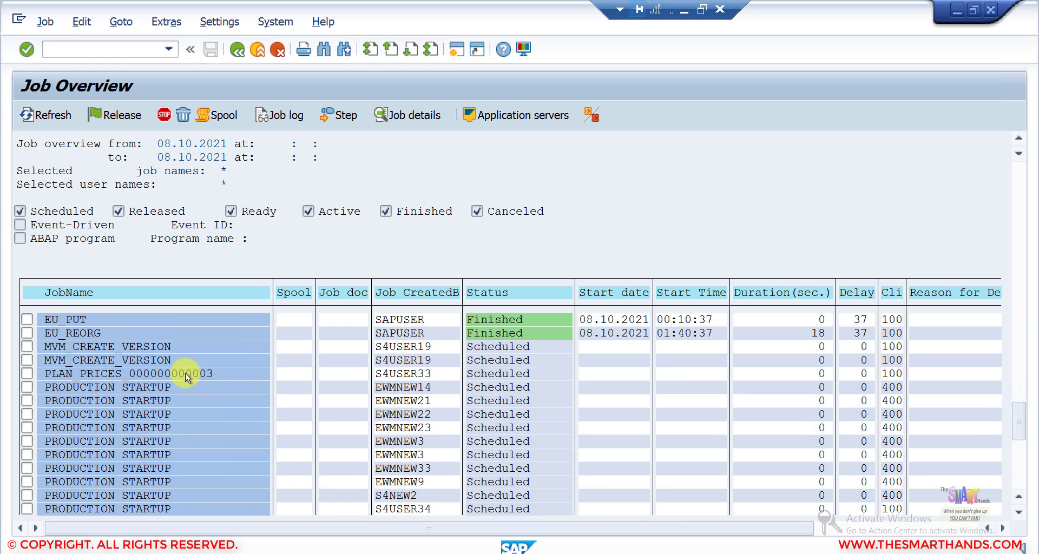
scroll(186, 378, "up", 5)
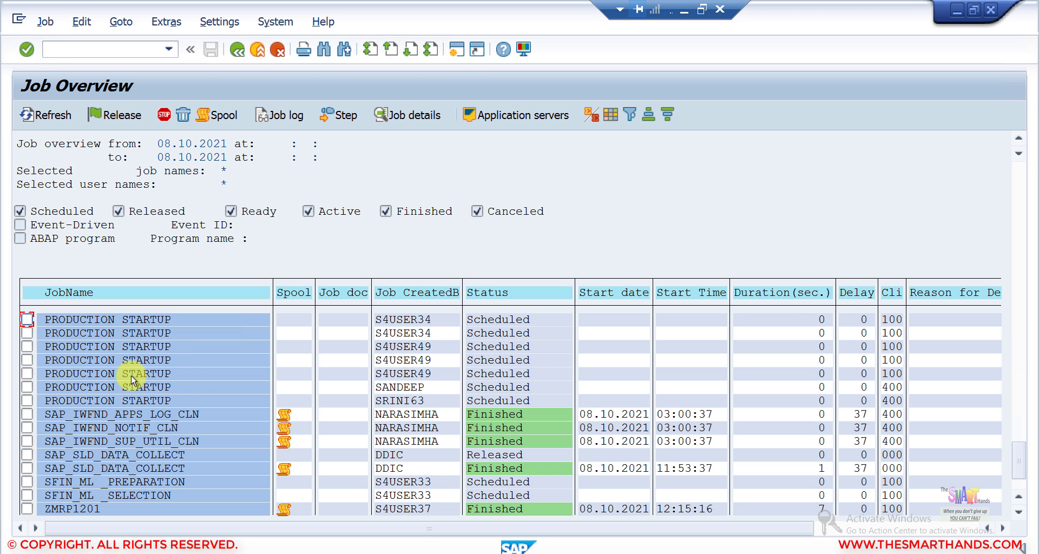
scroll(103, 443, "up", 8)
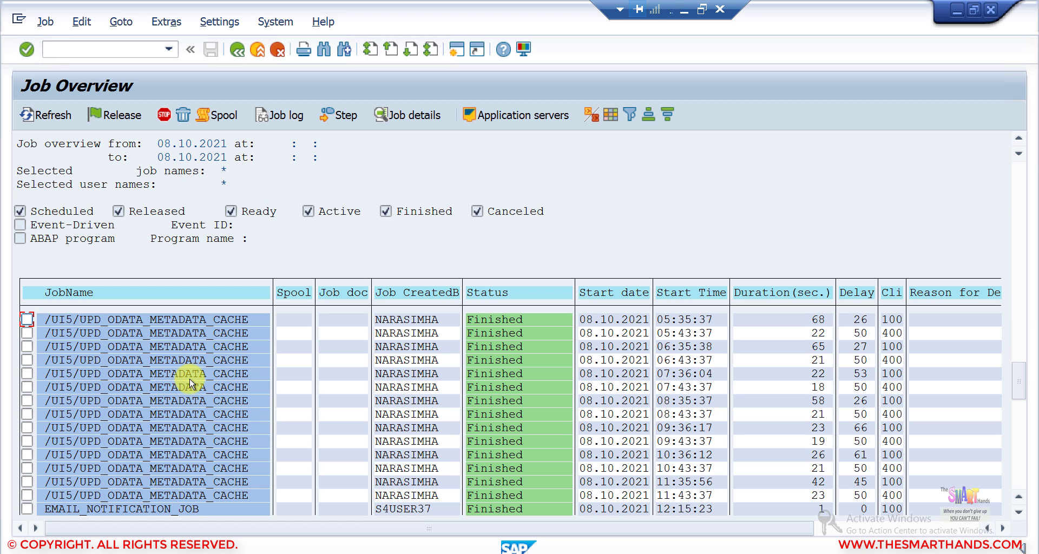
scroll(137, 379, "up", 10)
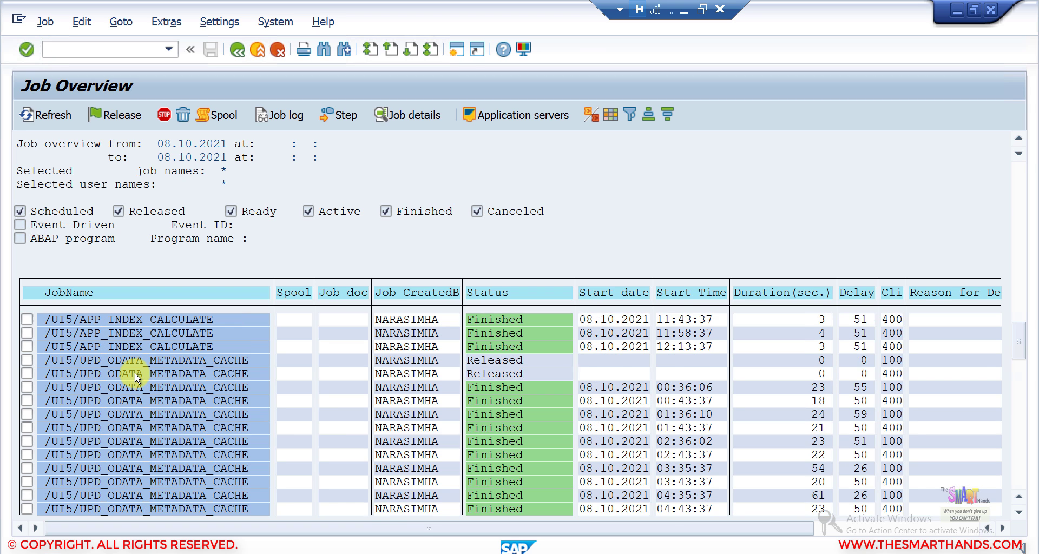